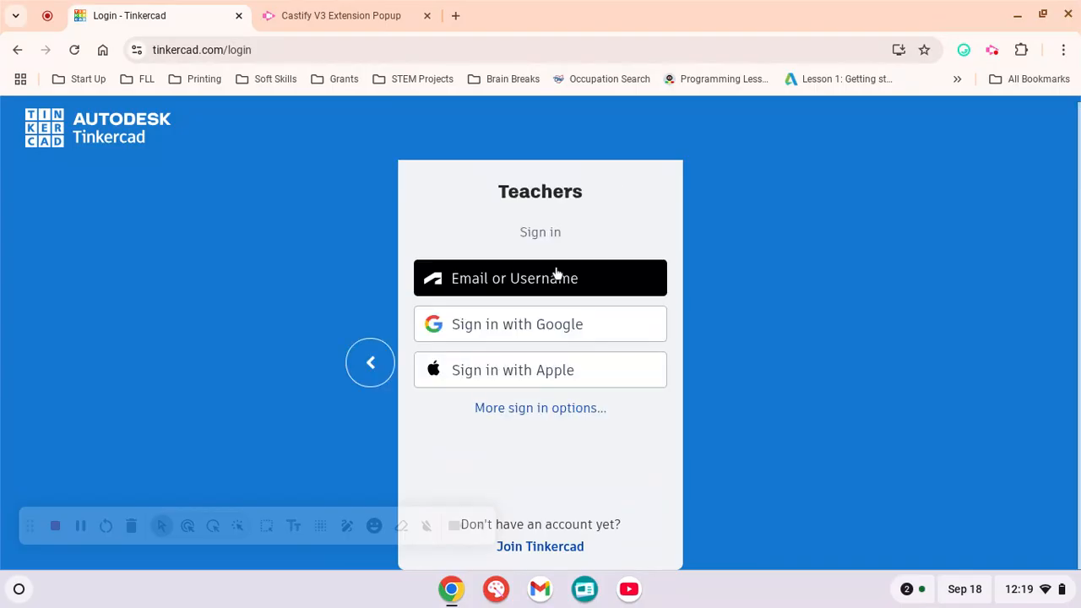
# - Sign in to Tinkercad as a teacher with a Google account and close the extra Castify V3 Extension Popup tab
pyautogui.click(537, 320)
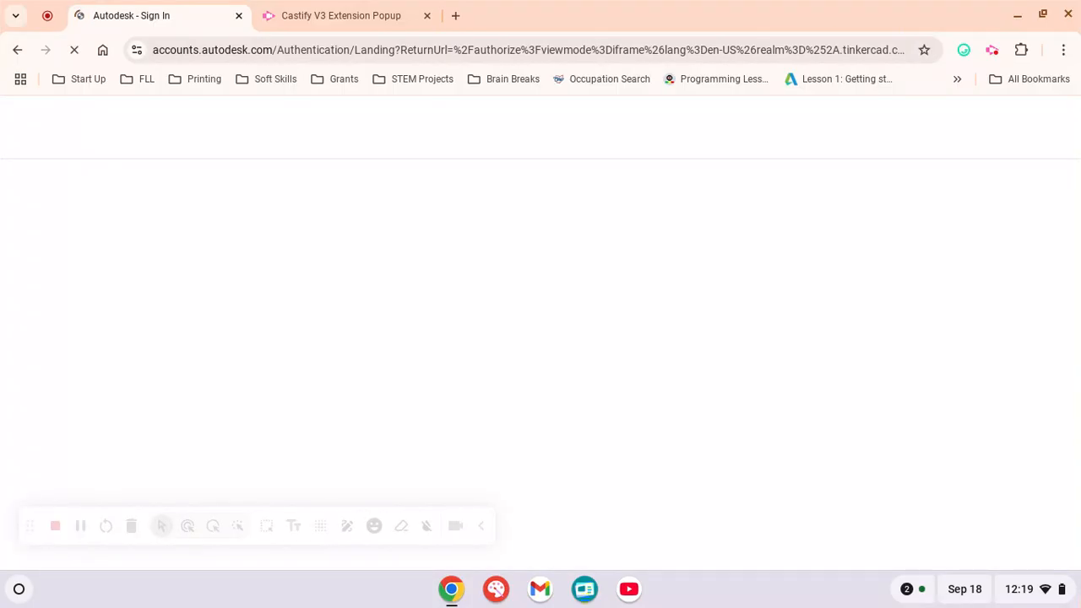
pyautogui.click(38, 28)
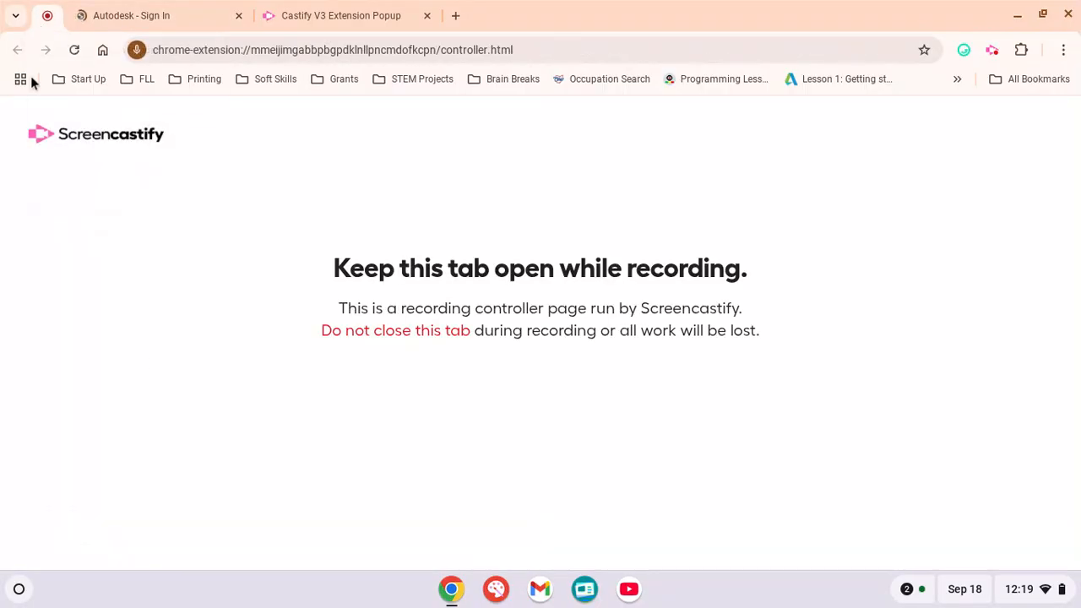
pyautogui.click(179, 12)
pyautogui.click(425, 17)
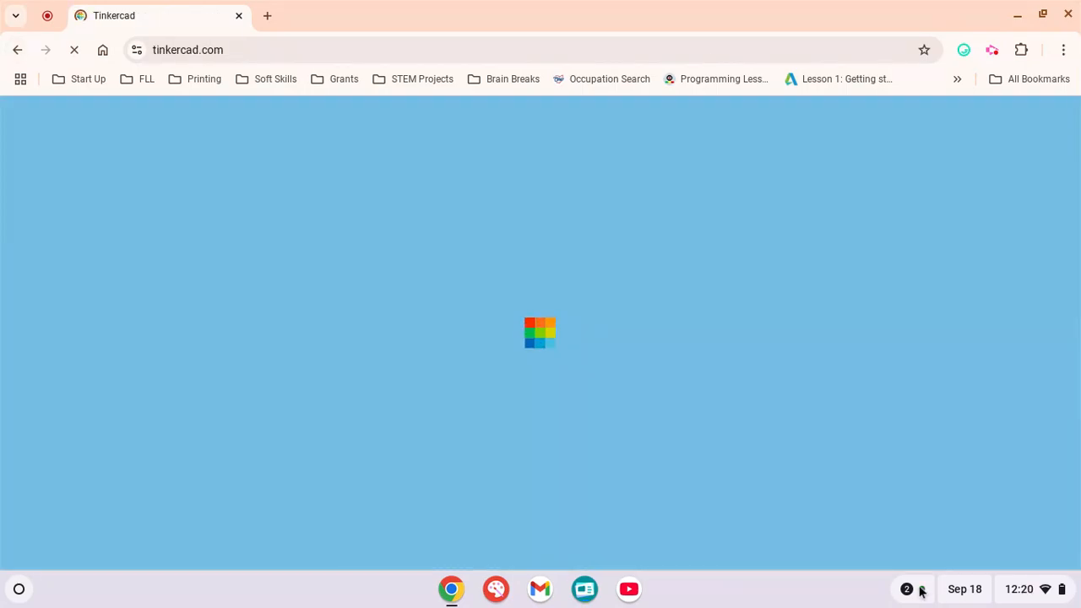
pyautogui.click(919, 588)
pyautogui.click(922, 590)
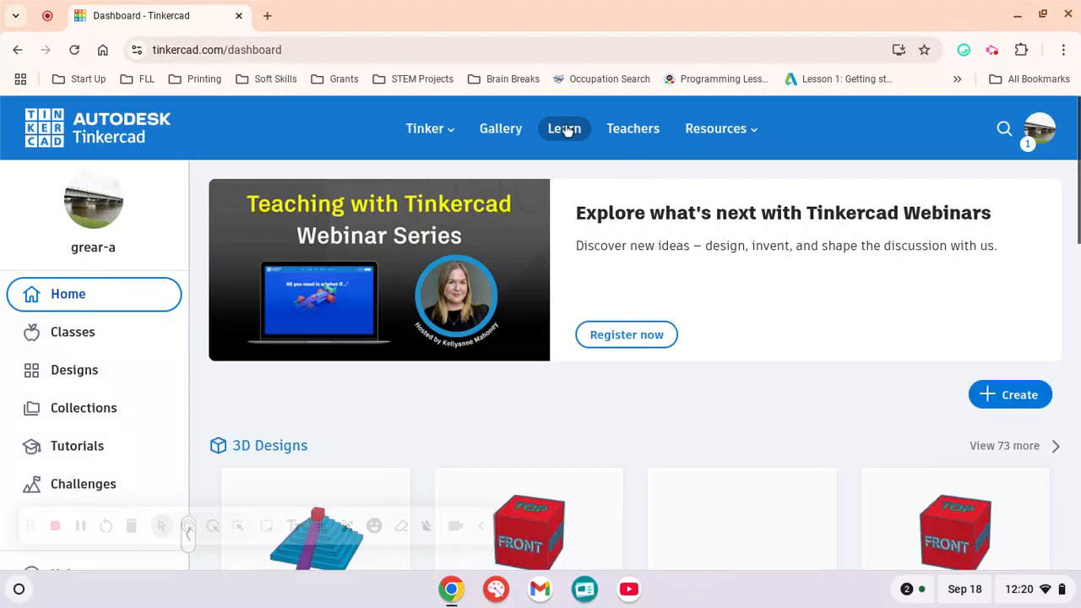
# - Open the View It starter project from Tinkercad's learning projects
pyautogui.click(564, 130)
pyautogui.scroll(-3, 571, 269)
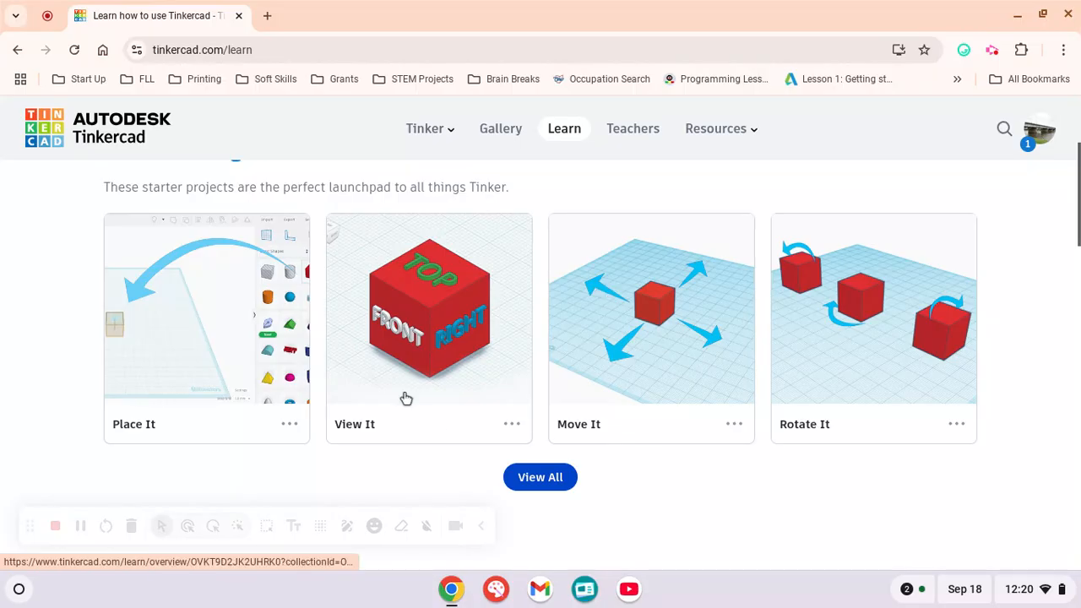
pyautogui.click(442, 287)
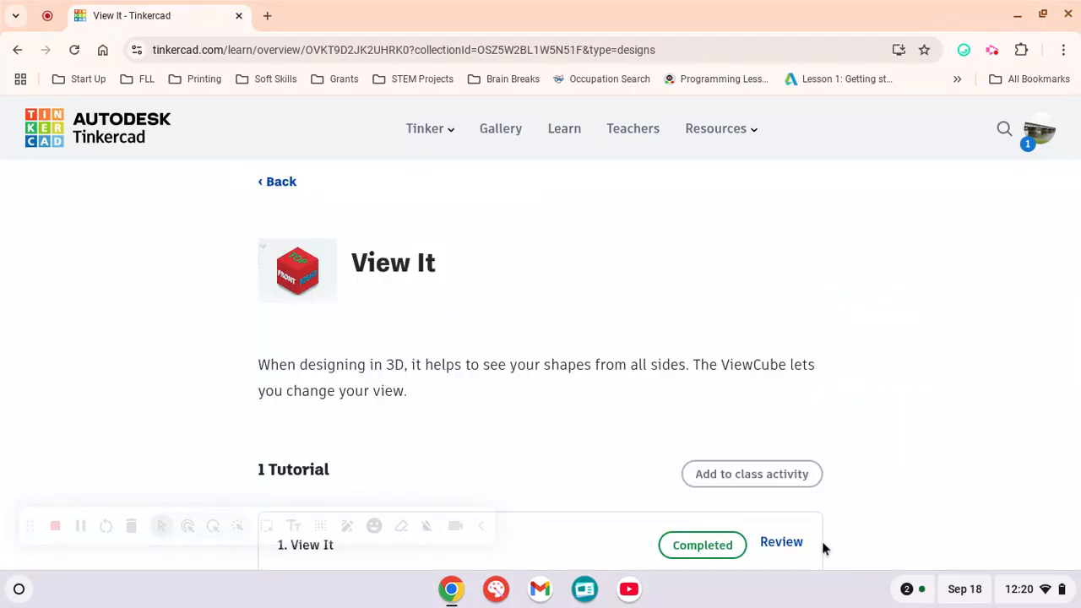
# - Reset the tutorial progress of the View It project and start its tutorial again
pyautogui.scroll(-2, 823, 548)
pyautogui.click(793, 486)
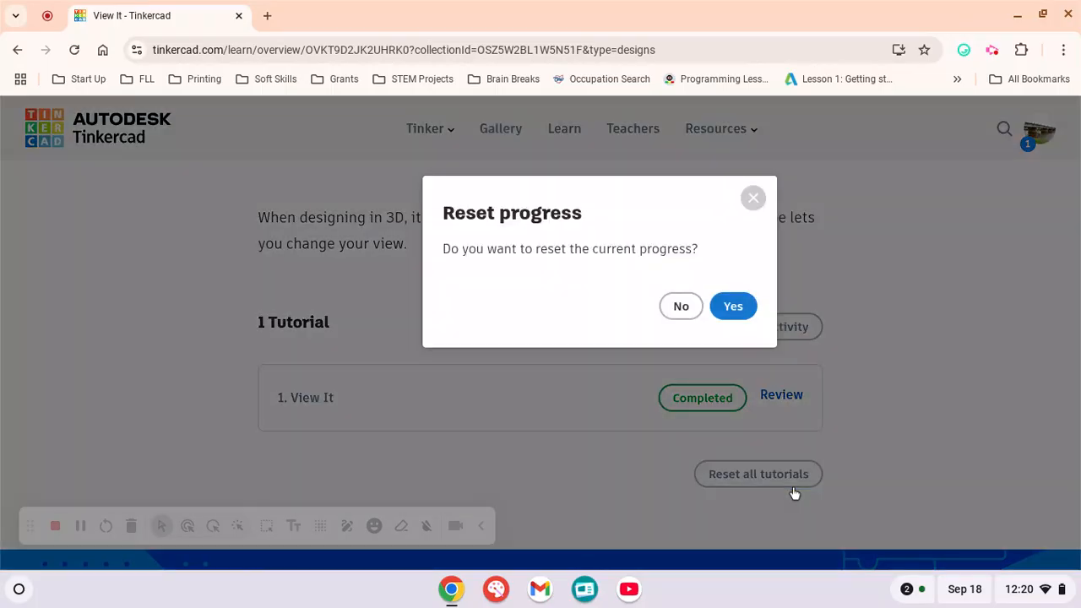
pyautogui.click(742, 314)
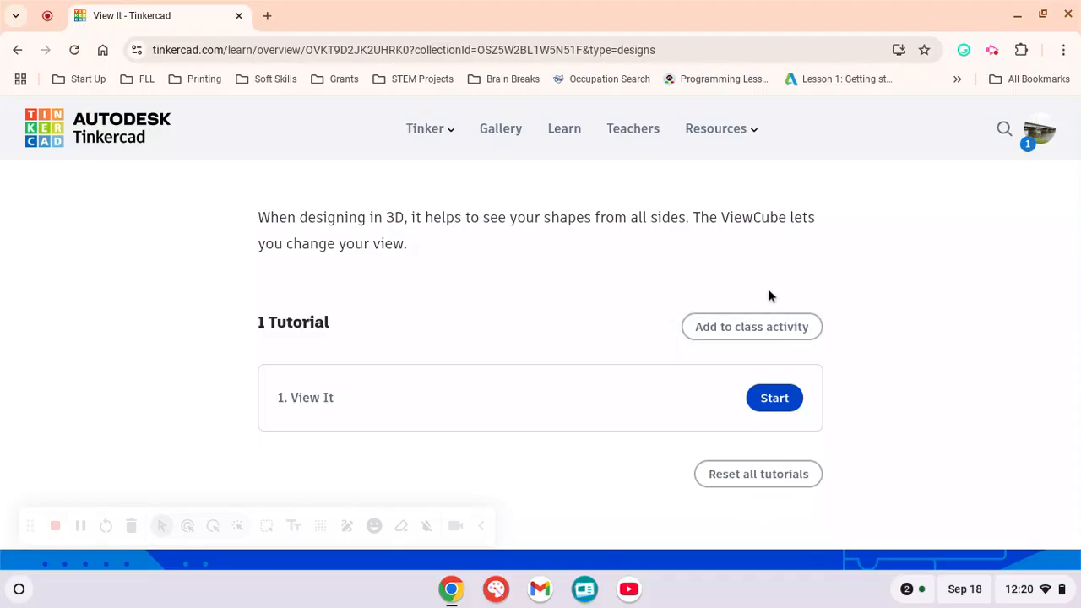
pyautogui.click(774, 398)
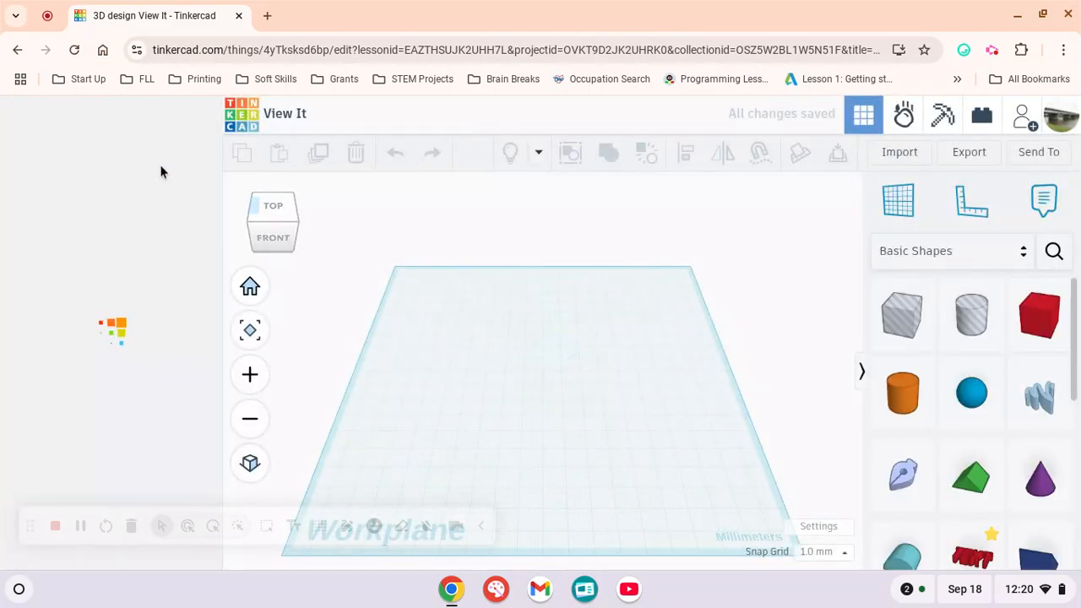
# - Follow the ViewCube instructions: rotate the view freely, show the box from the front, and view it from the front-bottom edge
pyautogui.scroll(-1, 144, 363)
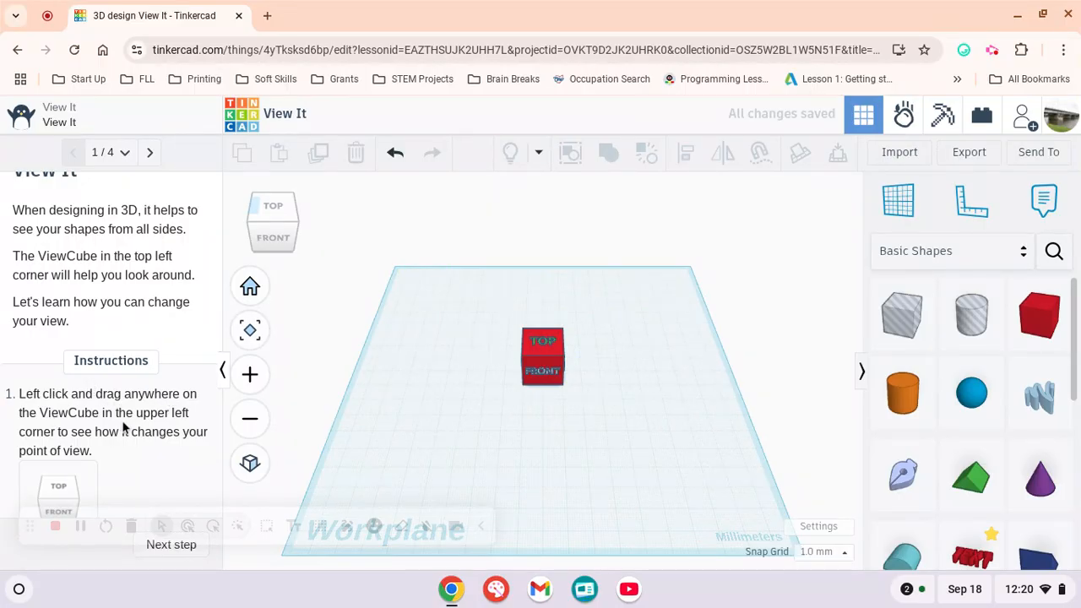
pyautogui.scroll(-1, 167, 436)
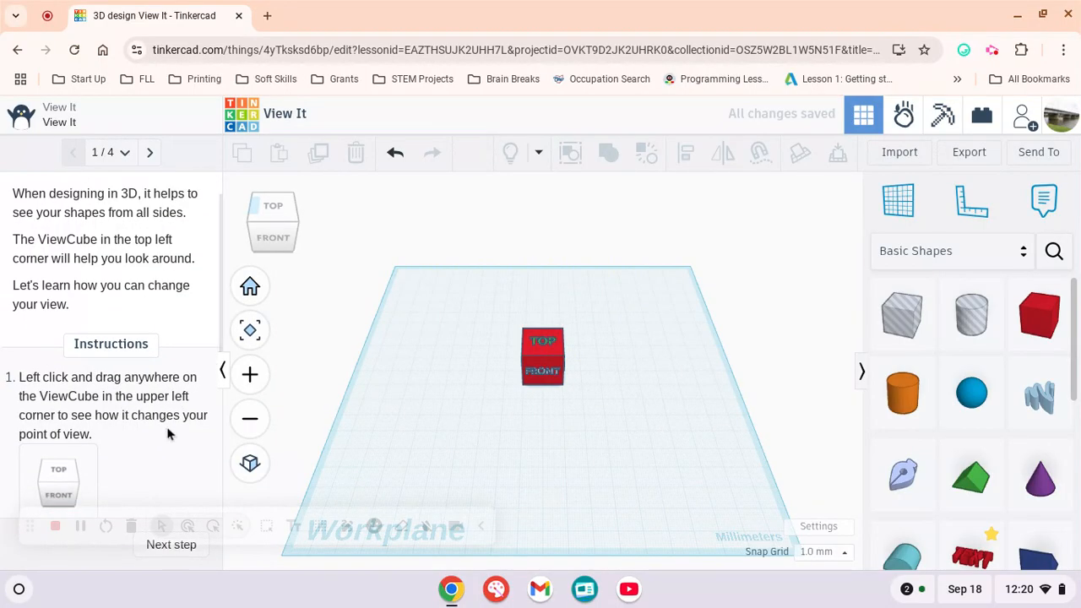
pyautogui.scroll(-5, 154, 451)
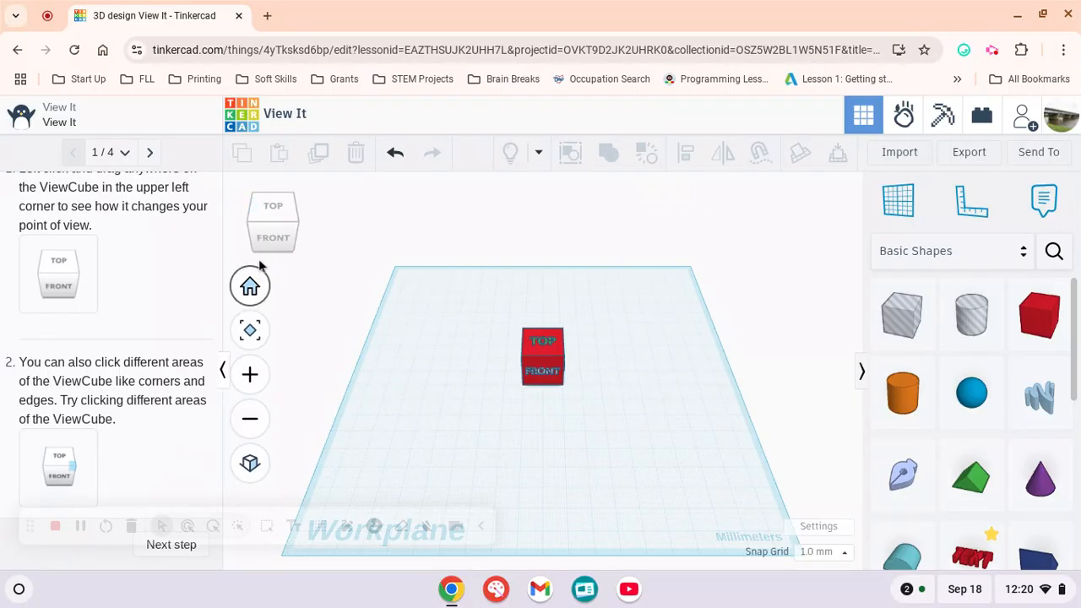
pyautogui.moveTo(278, 217); pyautogui.dragTo(284, 239)
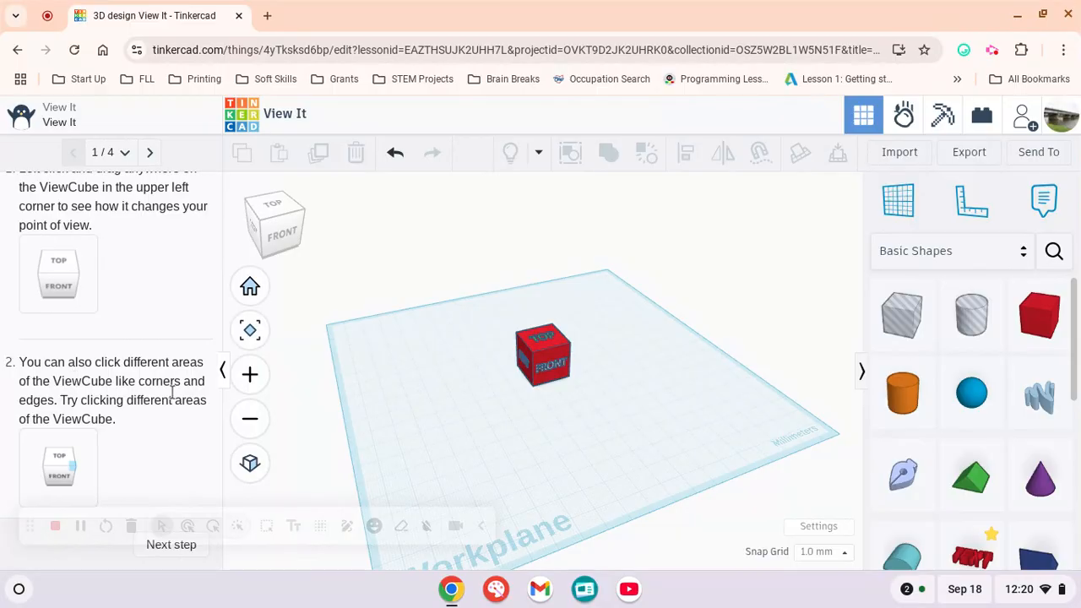
pyautogui.scroll(-1, 136, 425)
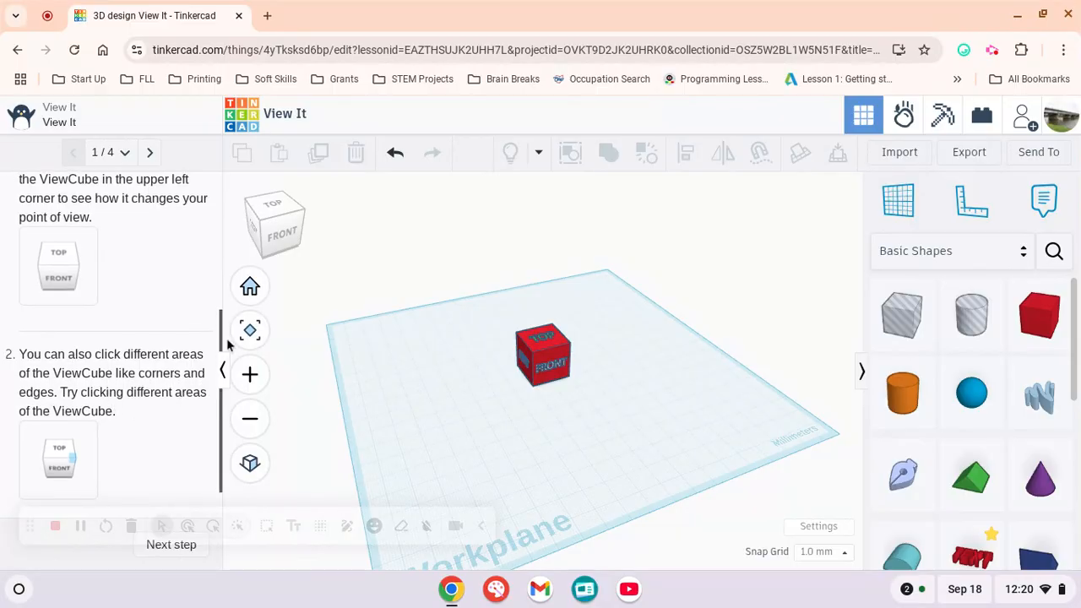
pyautogui.click(277, 245)
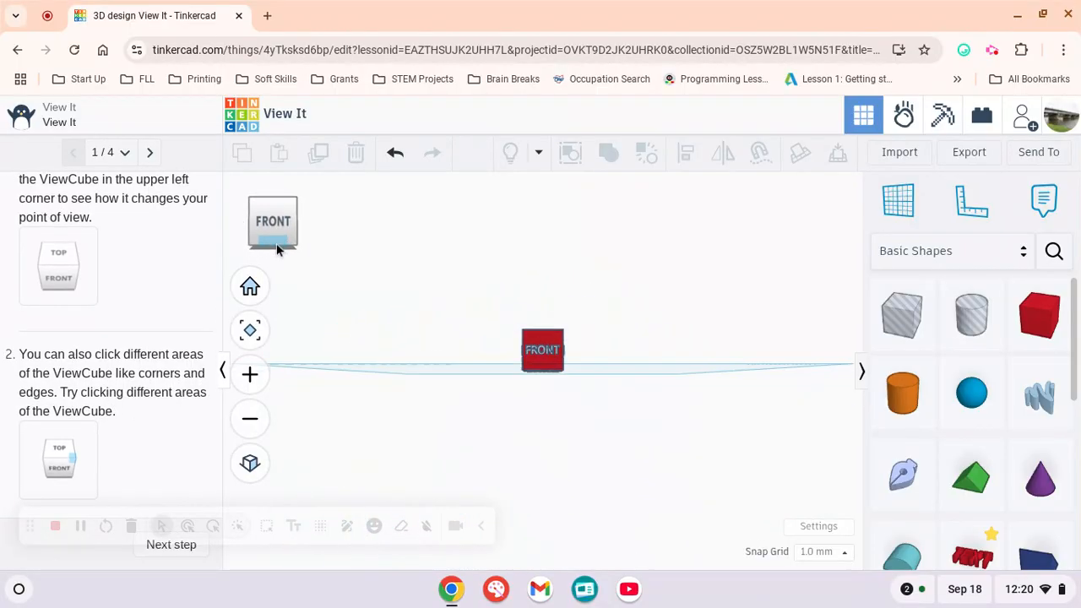
pyautogui.click(276, 244)
pyautogui.scroll(-1, 114, 458)
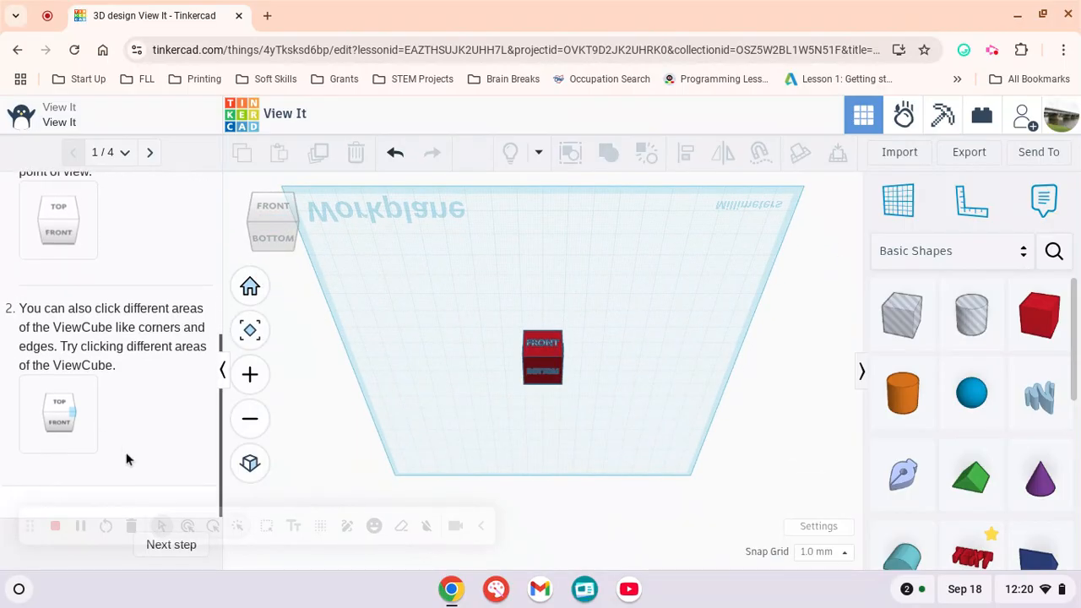
# - Advance to the Learn to Zoom page and practise zooming in and out on the box
pyautogui.click(173, 545)
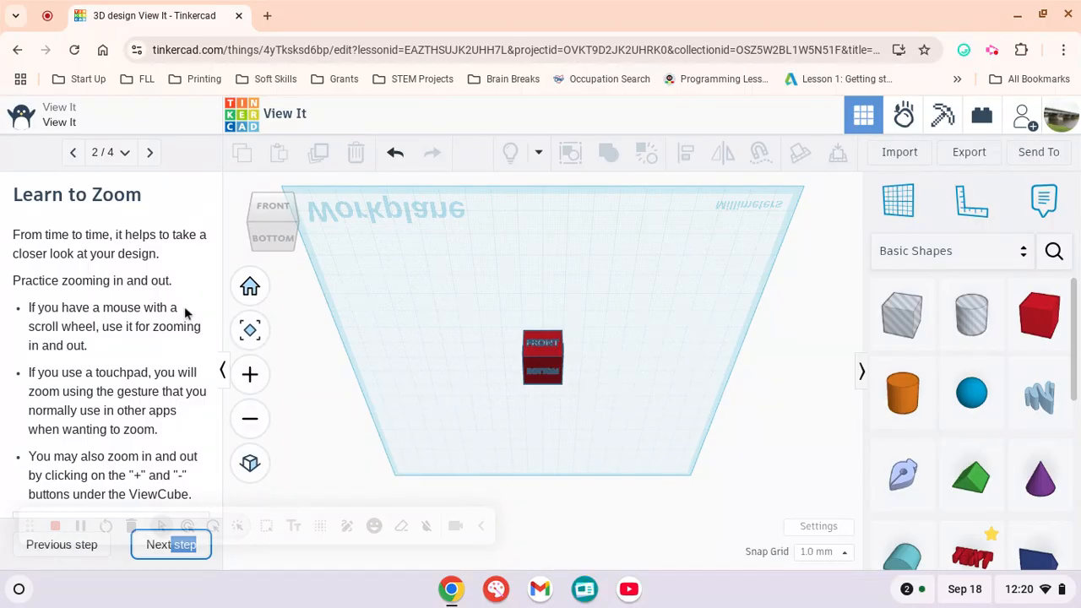
pyautogui.scroll(-1, 446, 381)
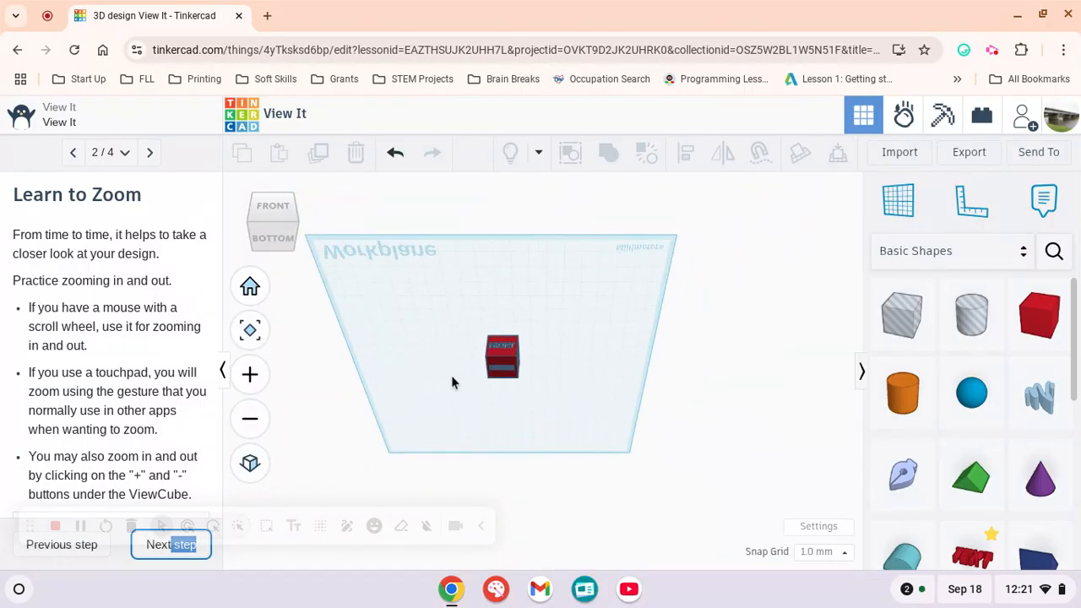
pyautogui.scroll(3, 454, 381)
pyautogui.scroll(2, 458, 380)
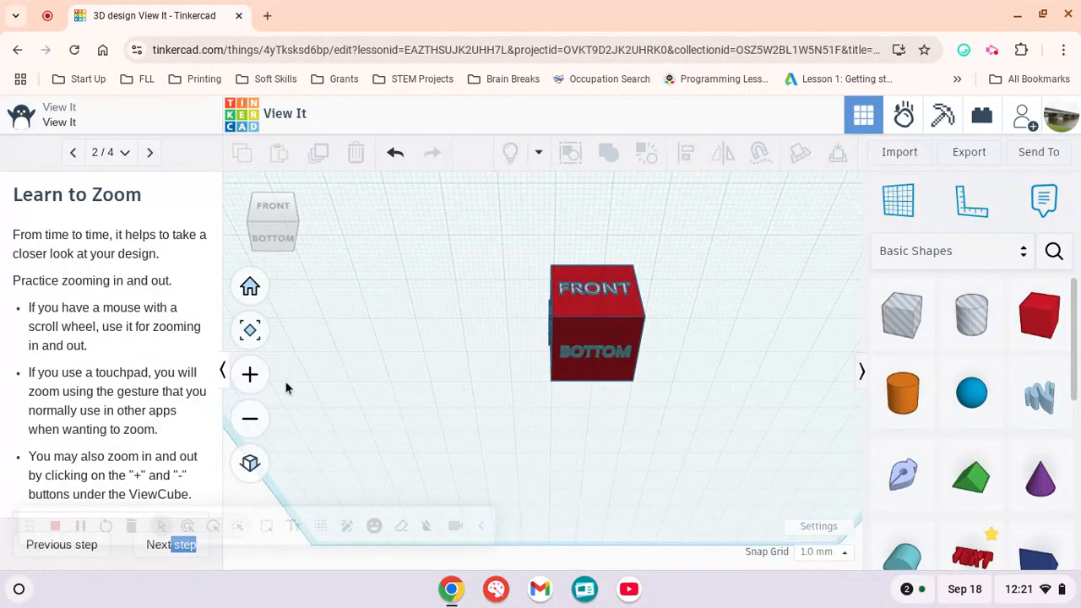
pyautogui.scroll(-1, 148, 369)
pyautogui.scroll(-3, 148, 369)
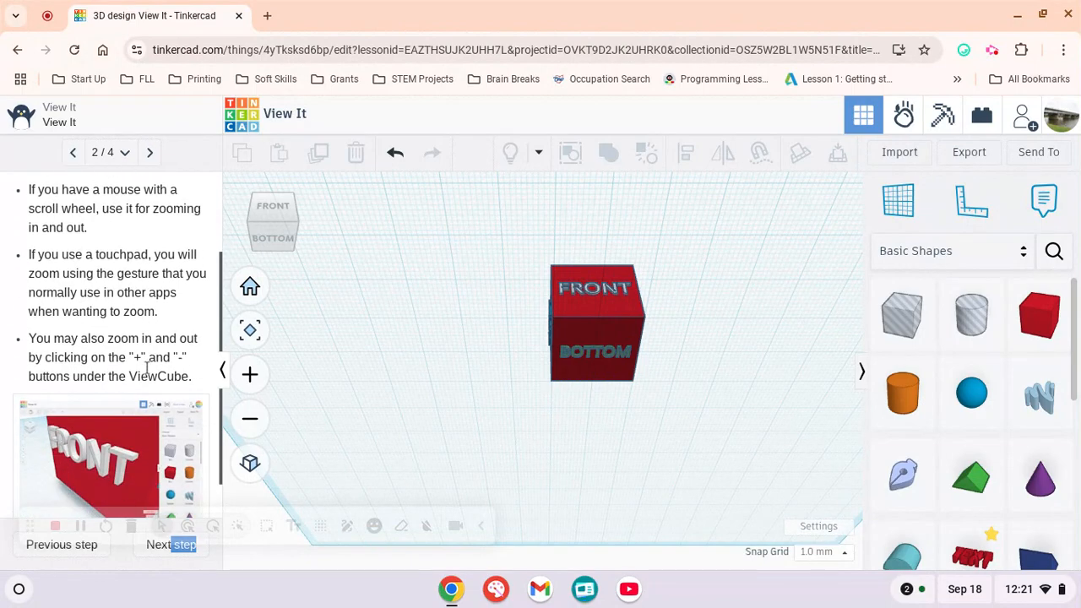
pyautogui.click(249, 374)
pyautogui.click(249, 418)
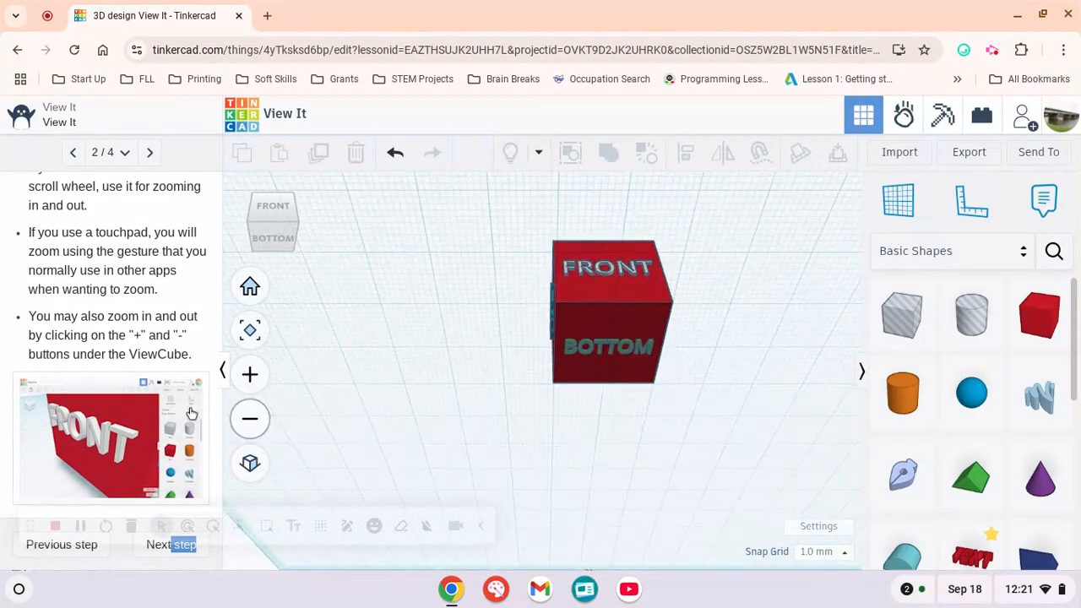
pyautogui.scroll(-1, 192, 413)
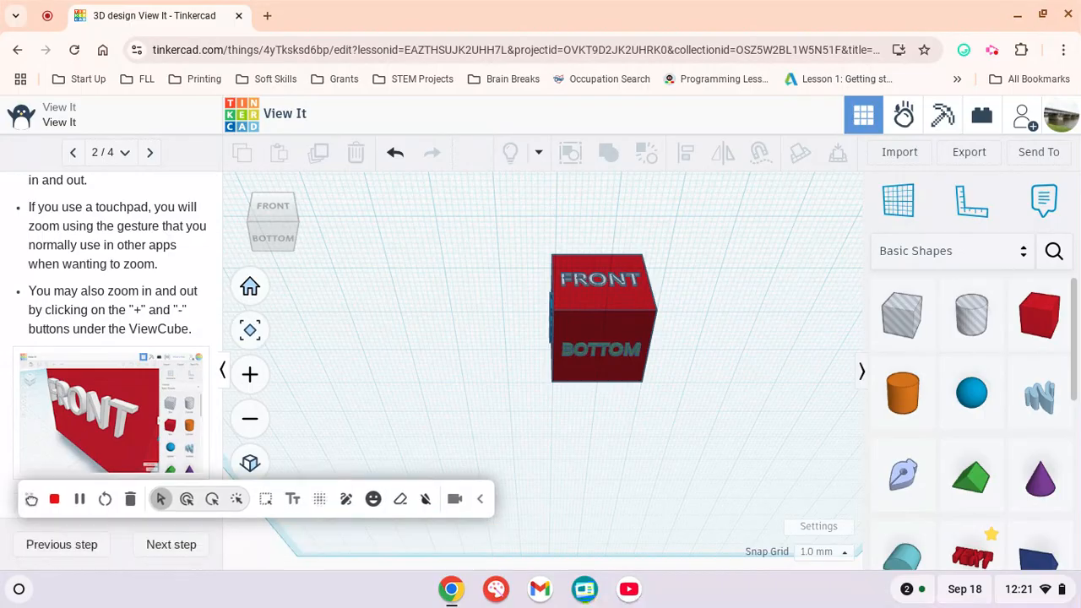
# - Go through the remaining View It pages, finish the tutorial and continue to the Move It tutorial
pyautogui.click(167, 545)
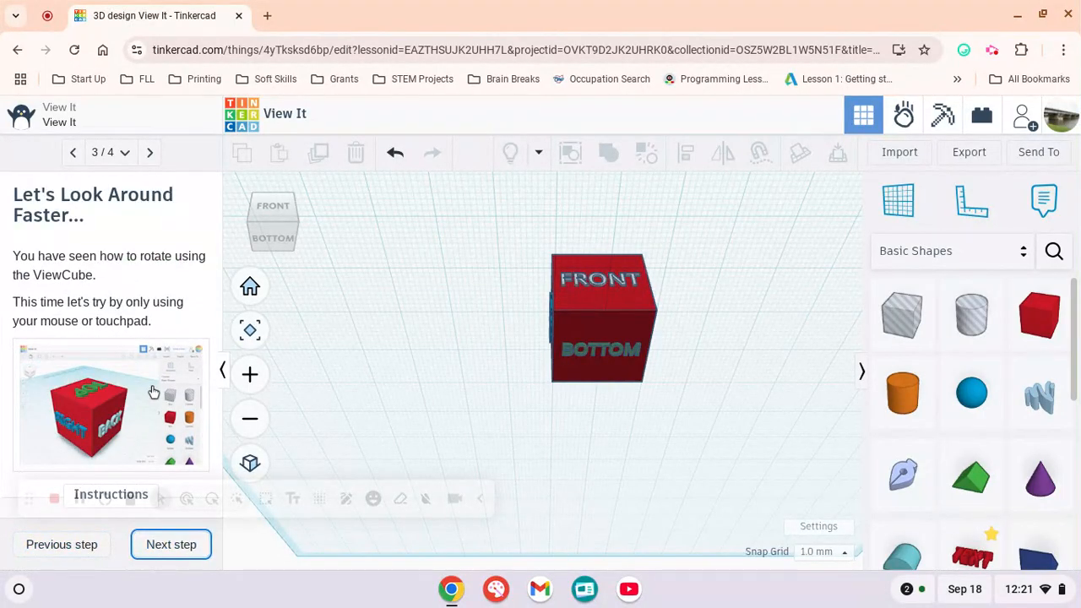
pyautogui.scroll(-3, 156, 388)
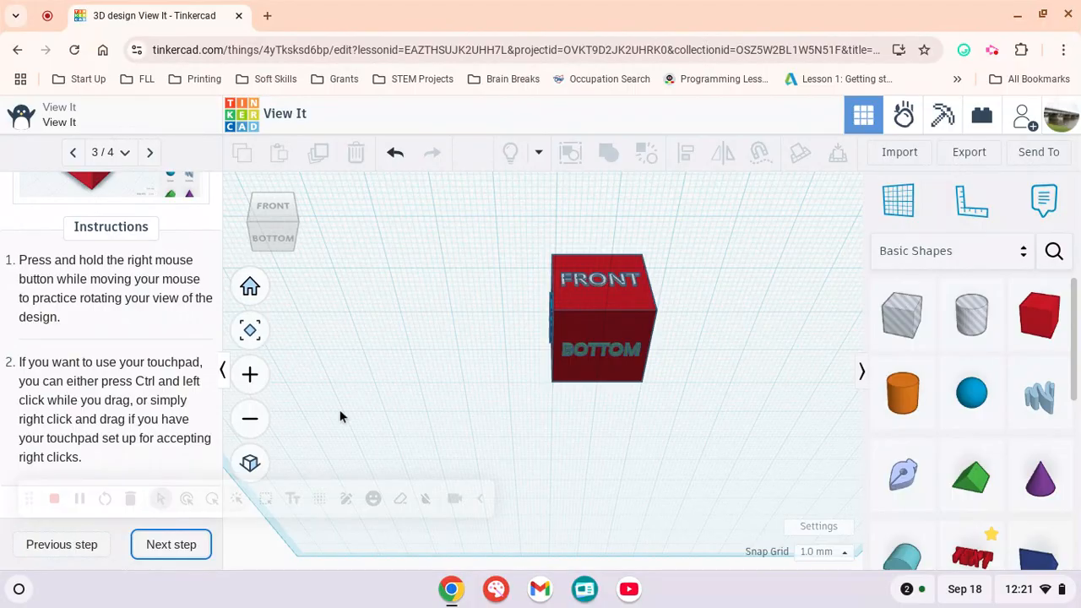
pyautogui.click(206, 544)
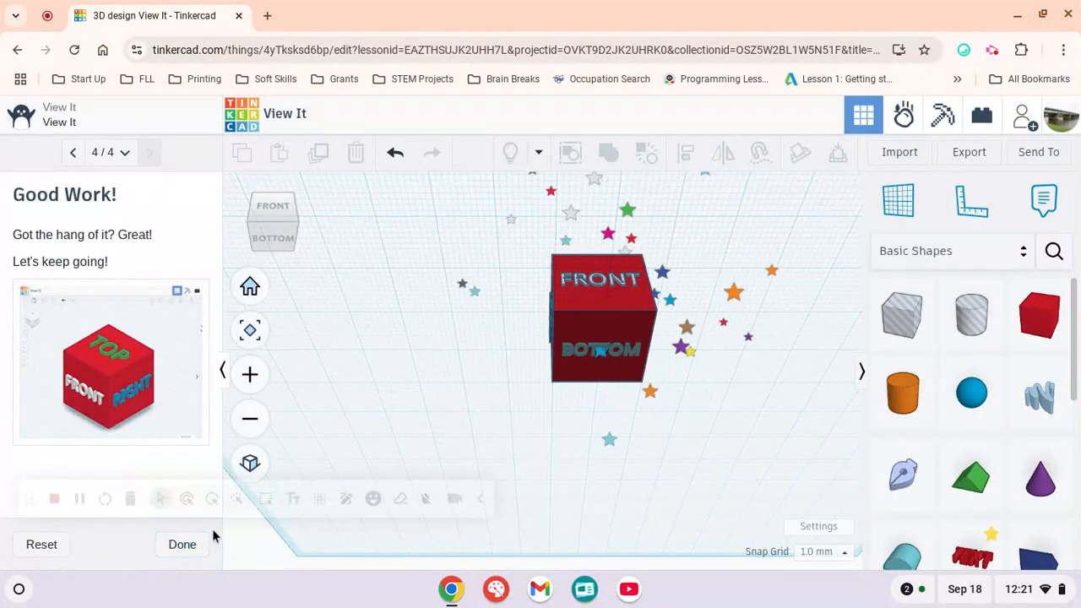
pyautogui.click(193, 544)
pyautogui.click(164, 382)
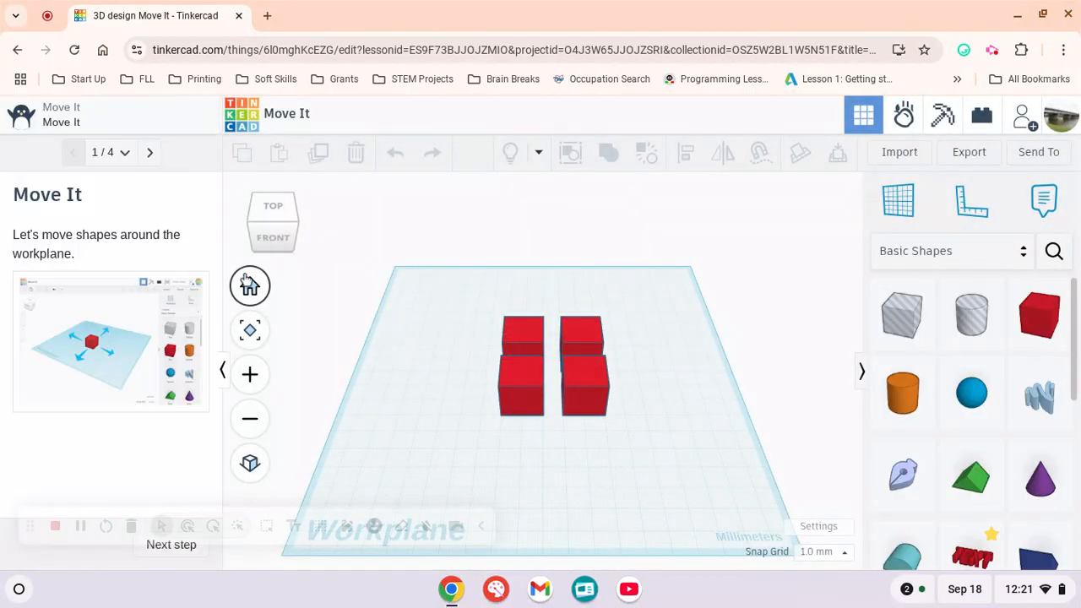
# - Advance to the Move Each Box page and move the four red boxes onto the orange hints near the workplane's corners
pyautogui.click(173, 545)
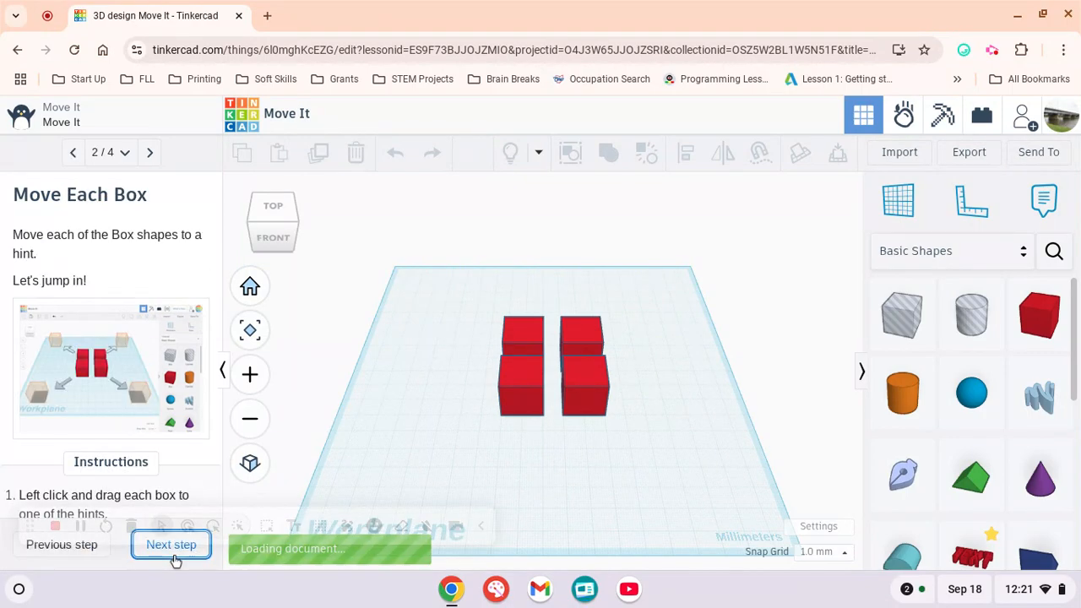
pyautogui.scroll(-1, 130, 476)
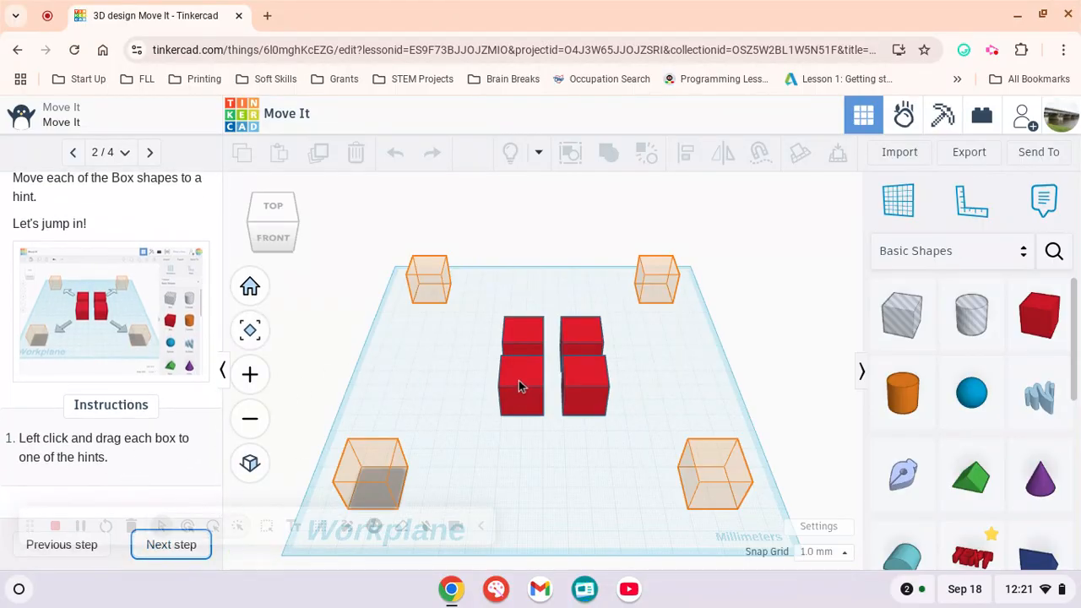
pyautogui.moveTo(534, 373); pyautogui.dragTo(383, 469)
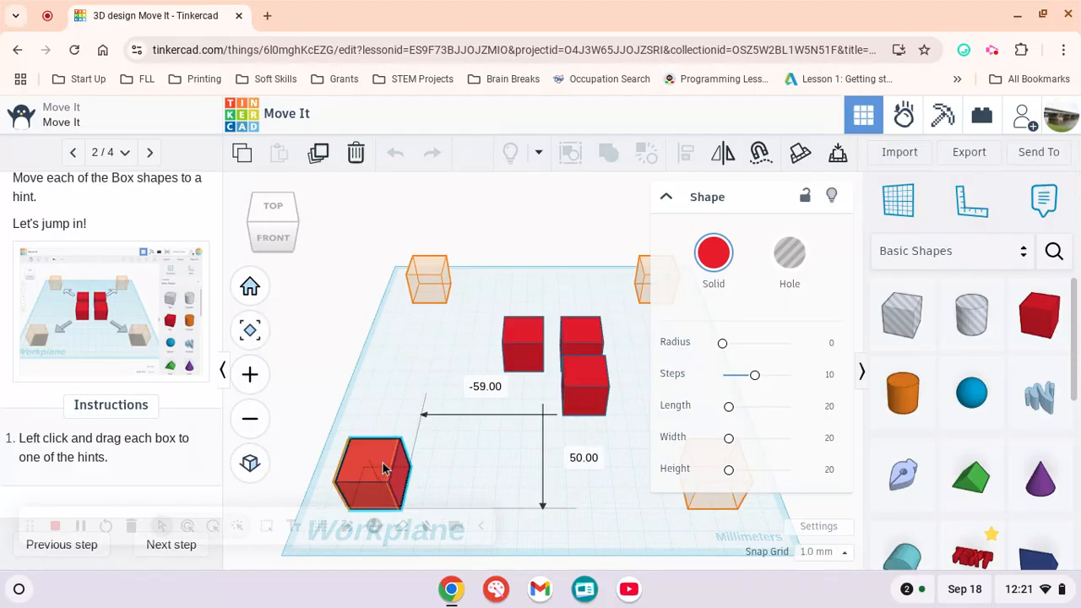
pyautogui.moveTo(510, 348); pyautogui.dragTo(427, 294)
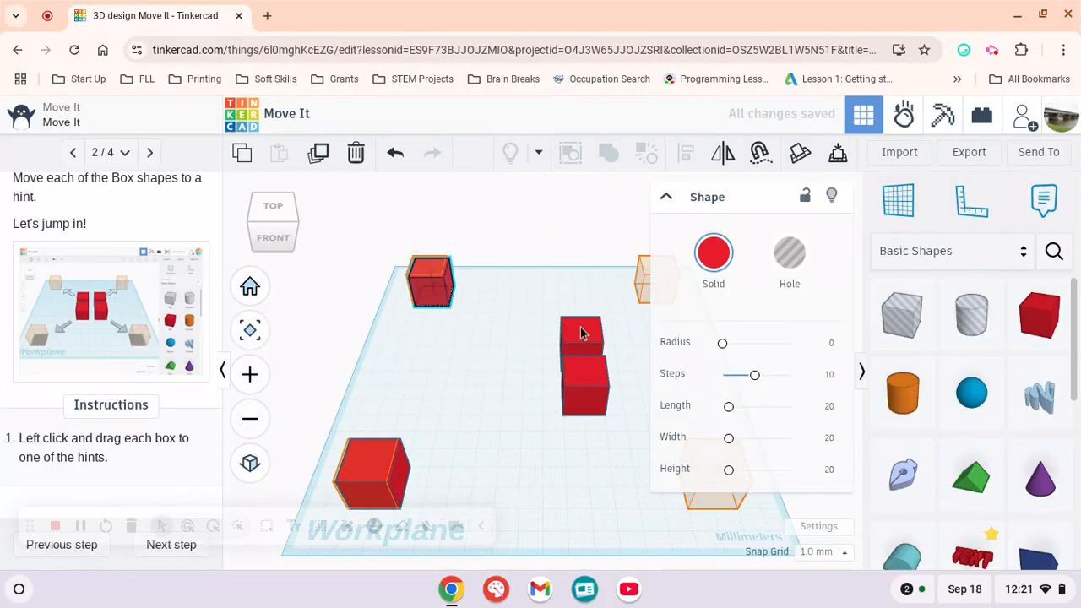
pyautogui.moveTo(581, 333); pyautogui.dragTo(664, 274)
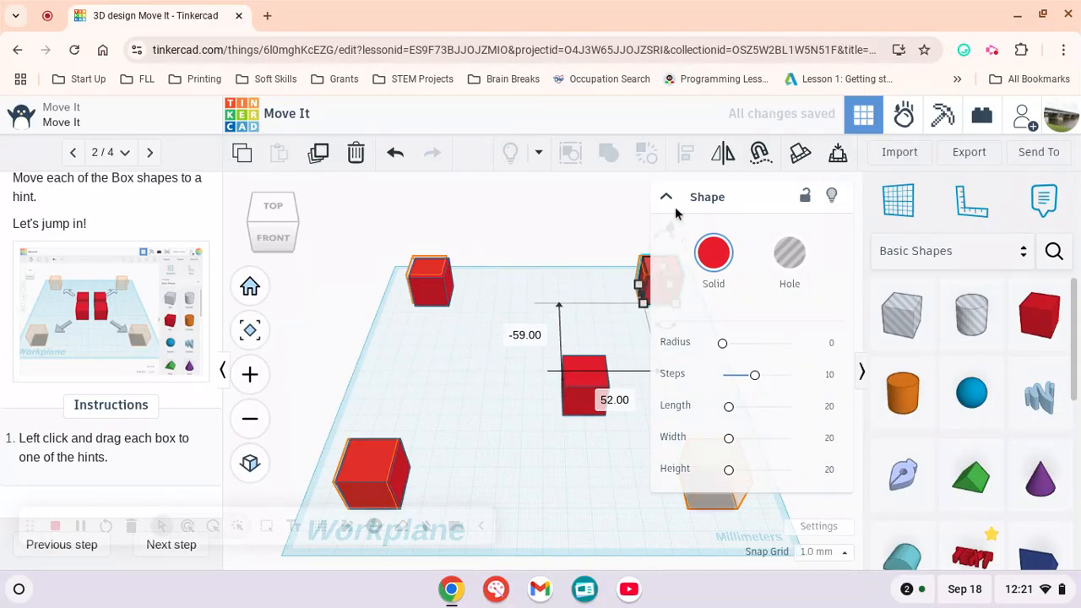
pyautogui.click(667, 196)
pyautogui.moveTo(583, 401); pyautogui.dragTo(713, 488)
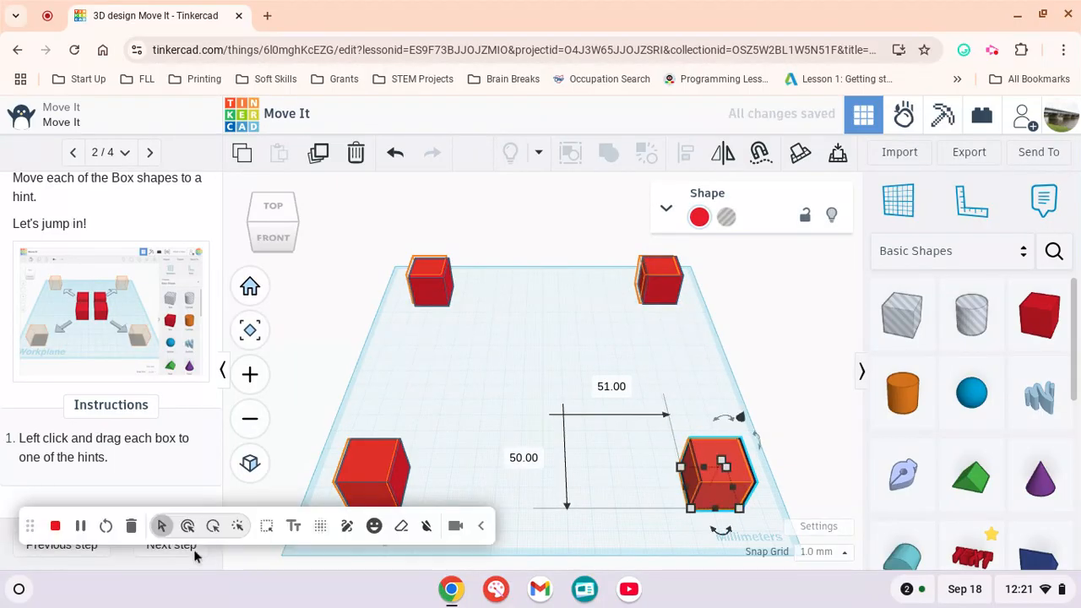
# - Advance to the Move Box Height page and lift the front-right box 28 mm into its hint
pyautogui.click(186, 549)
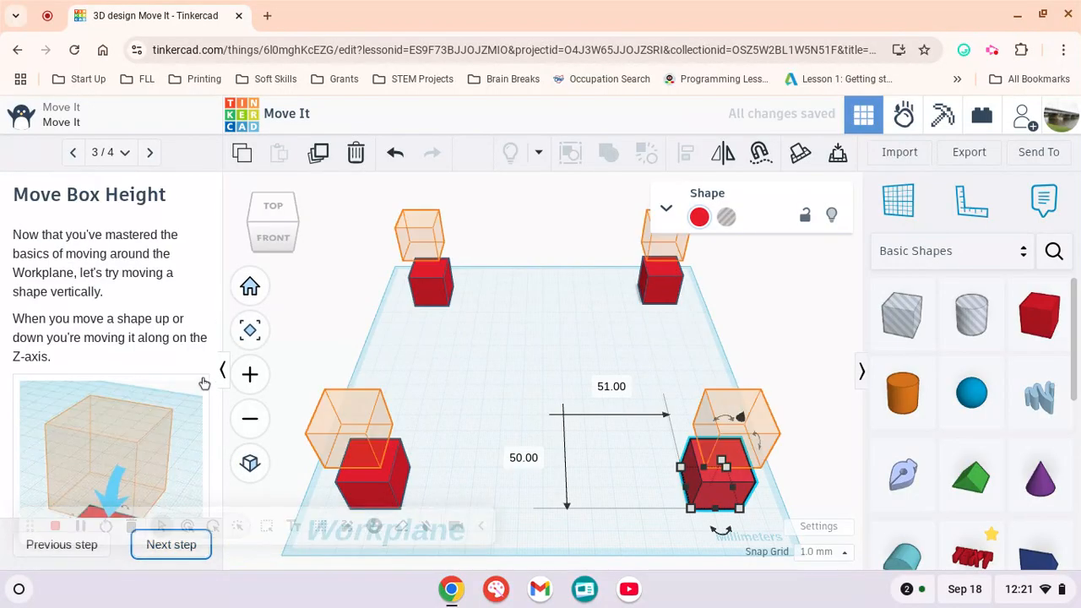
pyautogui.scroll(-1, 204, 383)
pyautogui.scroll(-1, 203, 385)
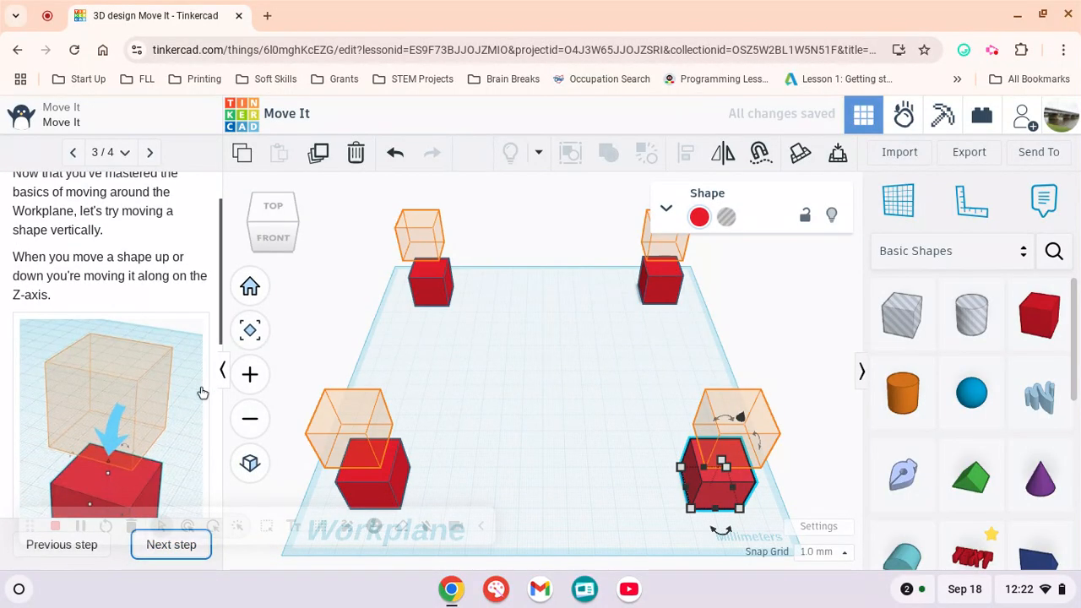
pyautogui.scroll(-2, 144, 369)
pyautogui.scroll(-3, 144, 368)
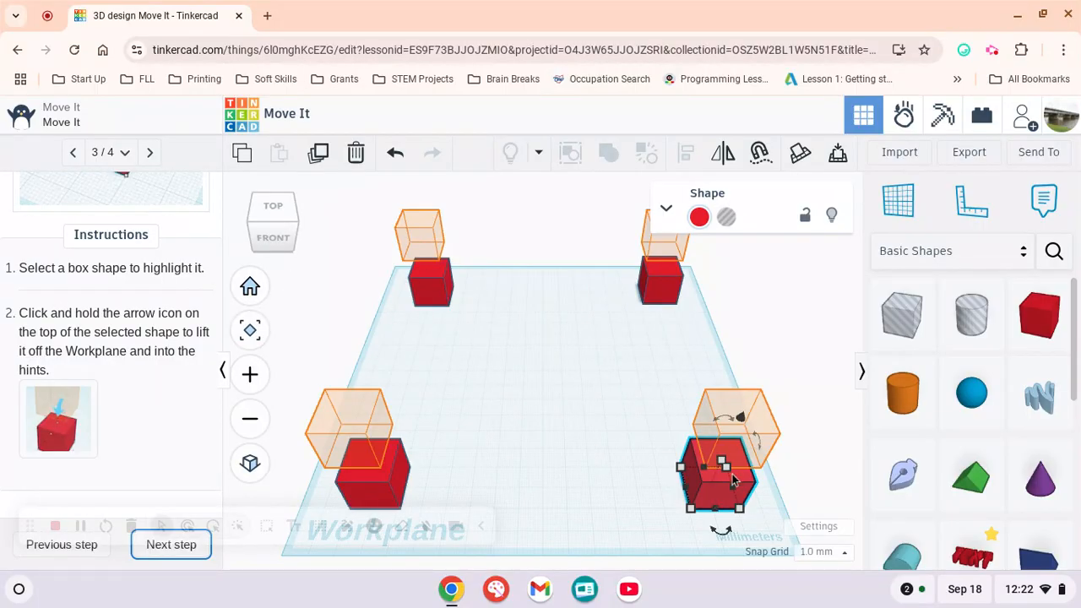
pyautogui.moveTo(742, 421); pyautogui.dragTo(760, 365)
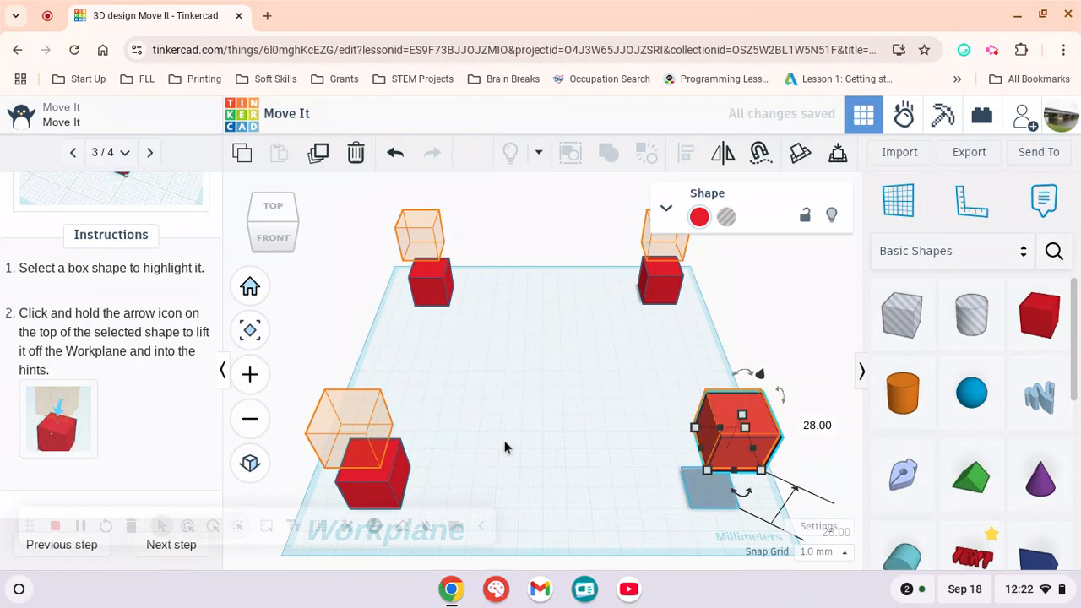
# - Lift the other three boxes into their hints, raising the back-left box 31 mm and the back-right box 29 mm
pyautogui.click(389, 464)
pyautogui.moveTo(355, 428); pyautogui.dragTo(325, 360)
pyautogui.click(427, 290)
pyautogui.moveTo(422, 234); pyautogui.dragTo(423, 186)
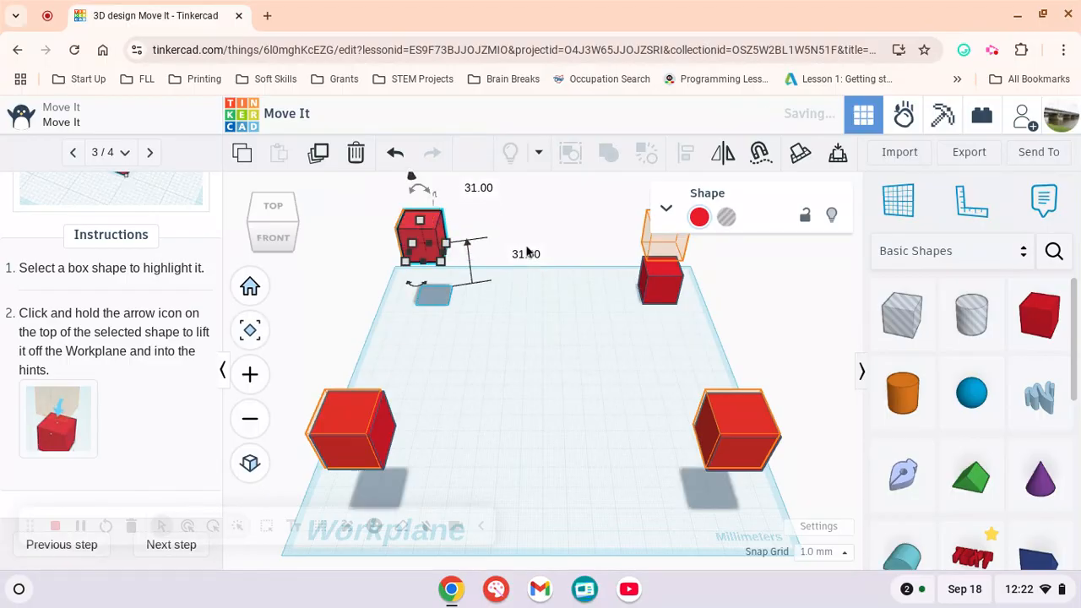
pyautogui.click(663, 283)
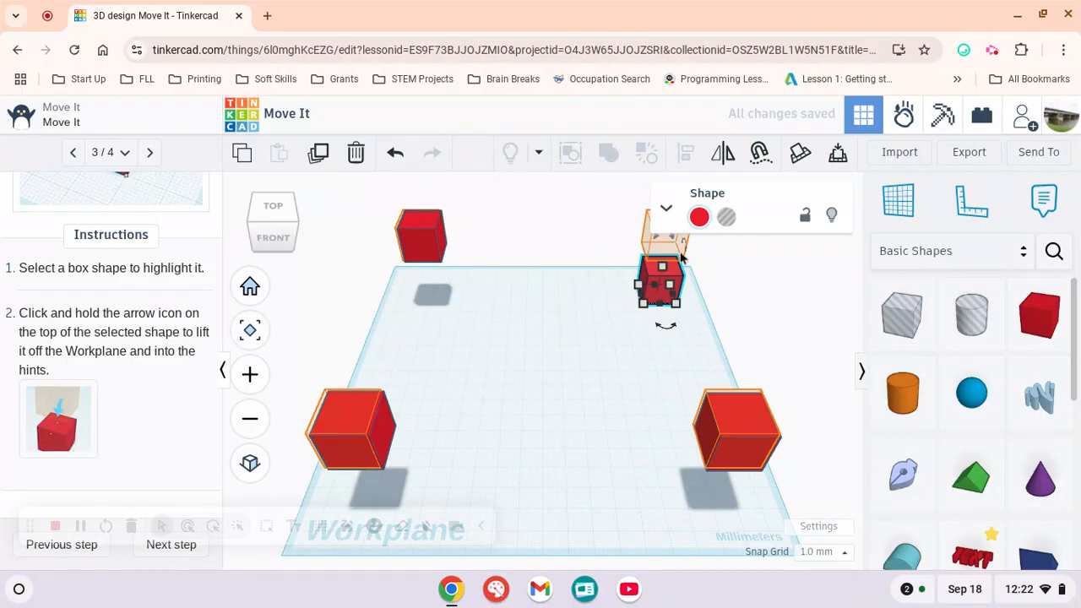
pyautogui.scroll(-5, 682, 258)
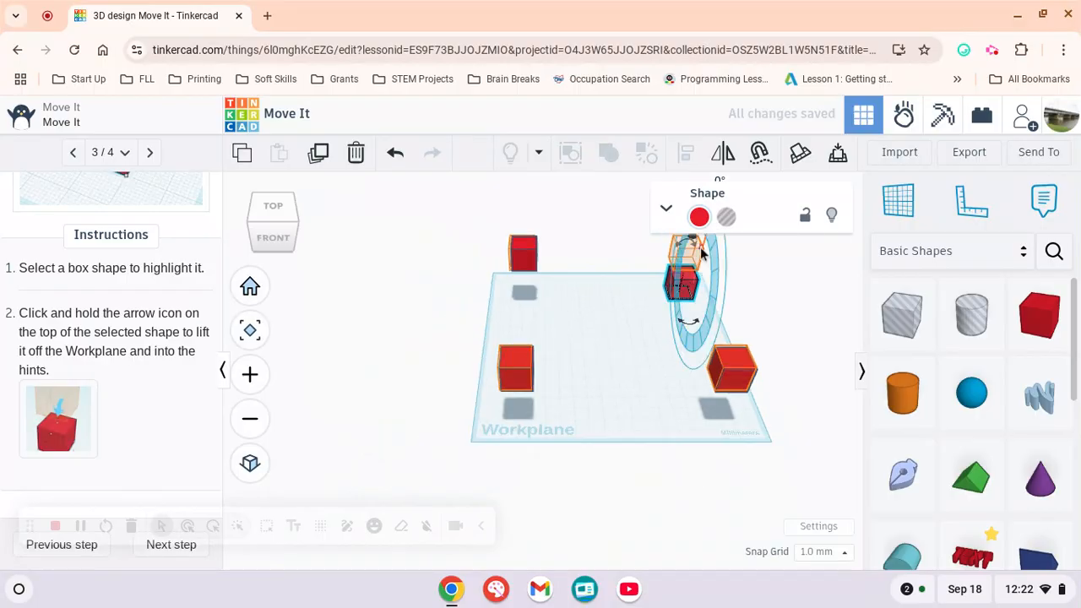
pyautogui.moveTo(701, 254); pyautogui.dragTo(594, 270)
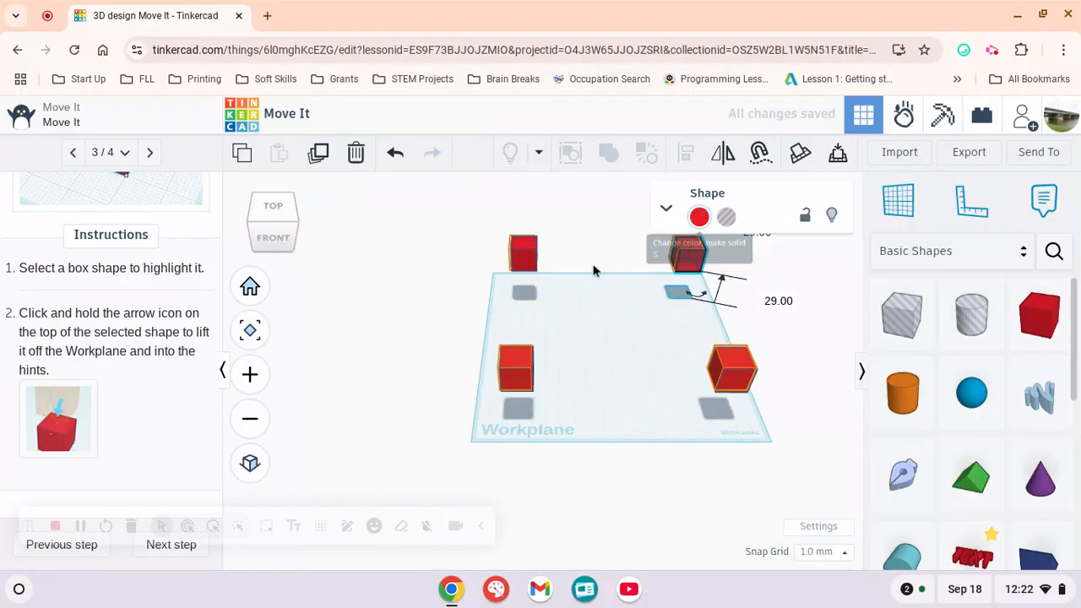
# - Finish the Move It tutorial and begin the next one, Rotate It
pyautogui.click(171, 544)
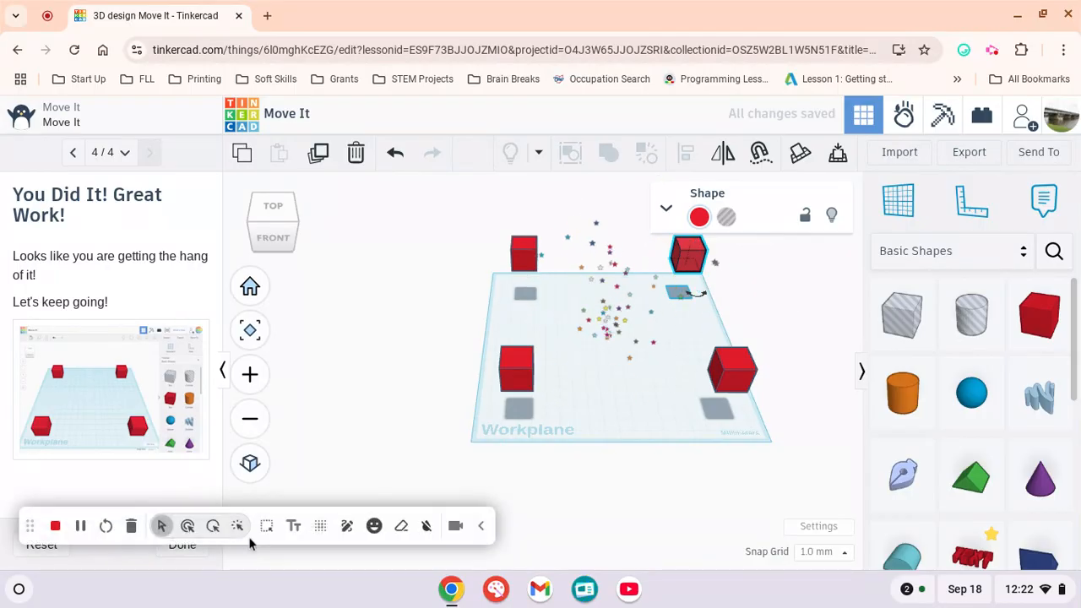
pyautogui.click(179, 545)
pyautogui.click(156, 384)
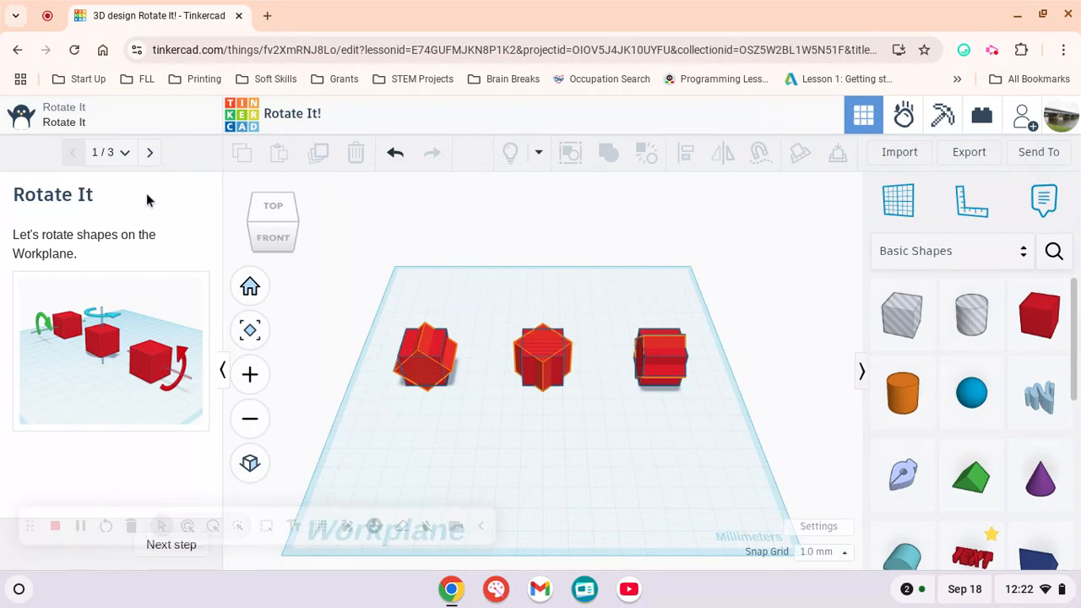
# - Advance to the Rotate Each Box page and read through its instructions
pyautogui.click(150, 153)
pyautogui.scroll(-3, 135, 426)
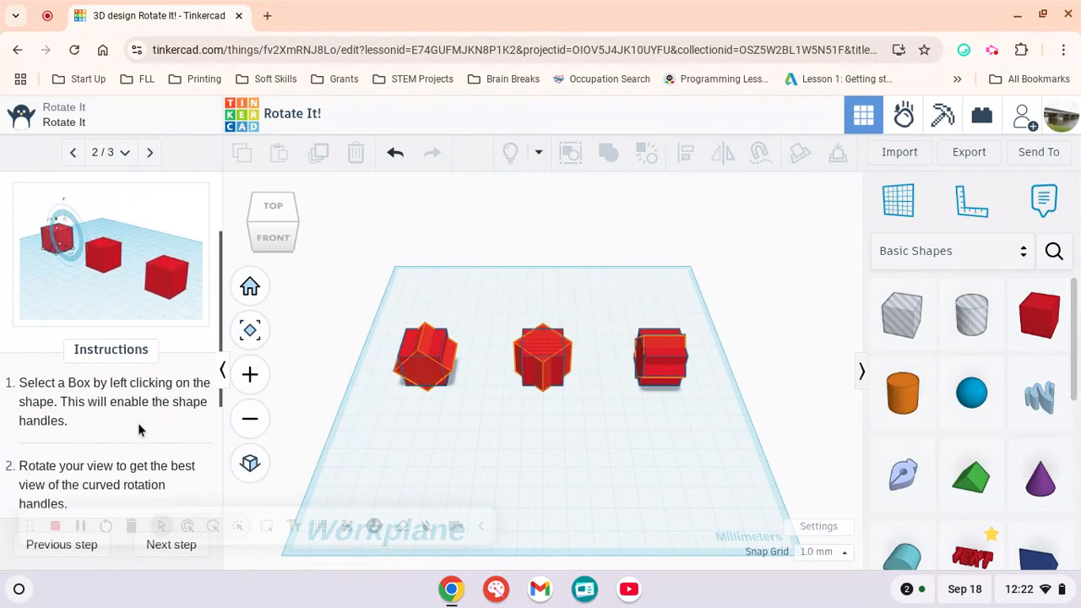
pyautogui.scroll(-2, 138, 422)
pyautogui.click(124, 152)
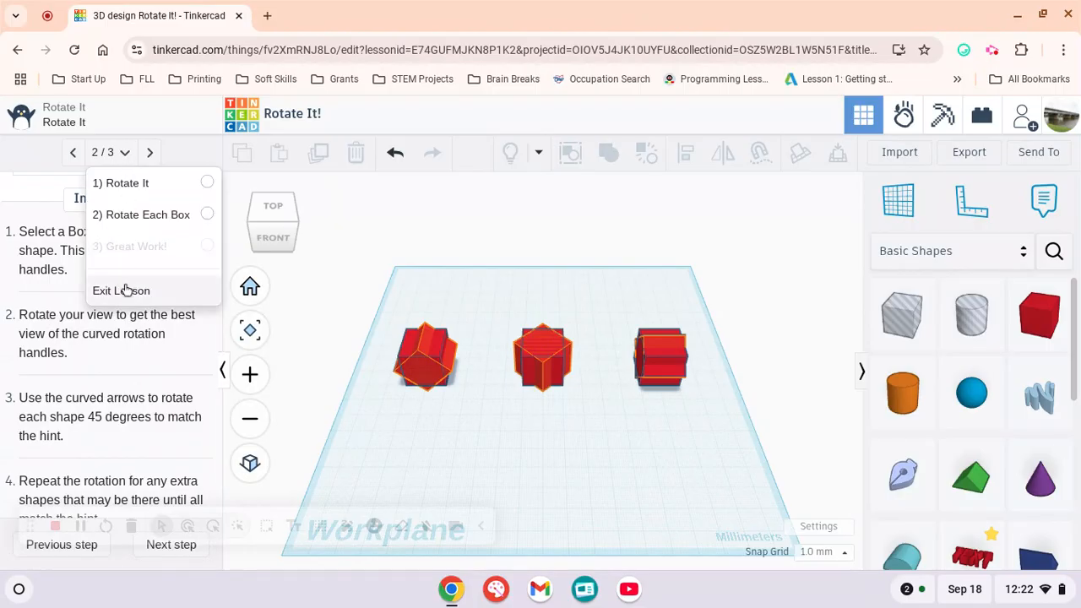
pyautogui.click(135, 246)
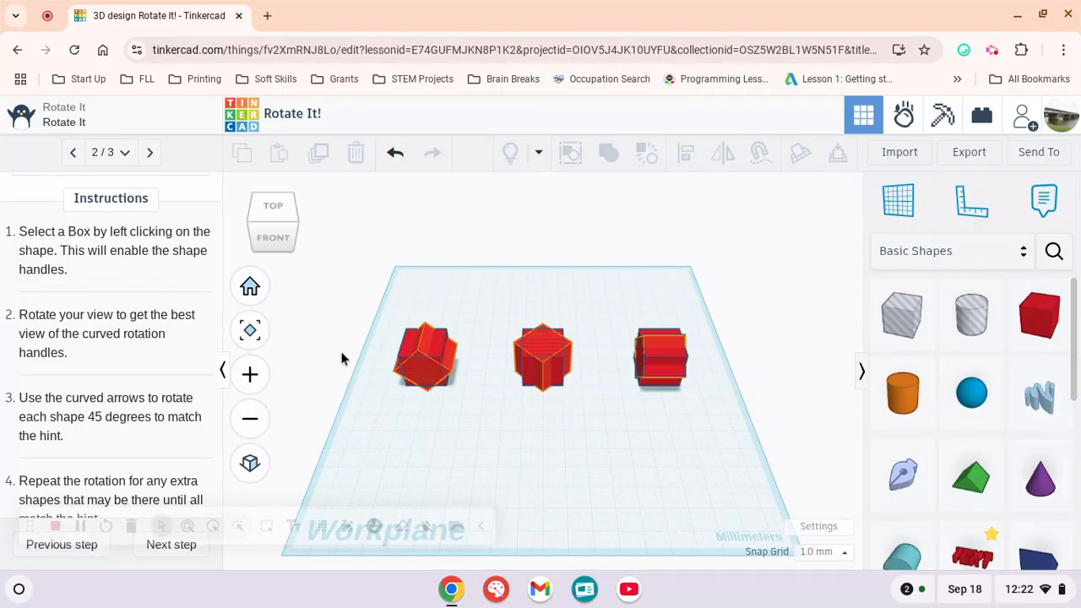
# - Delete the extra red shapes overlapping the left box, keeping the unrotated box inside its hint
pyautogui.moveTo(483, 434); pyautogui.dragTo(432, 358, button='right')
pyautogui.click(439, 334)
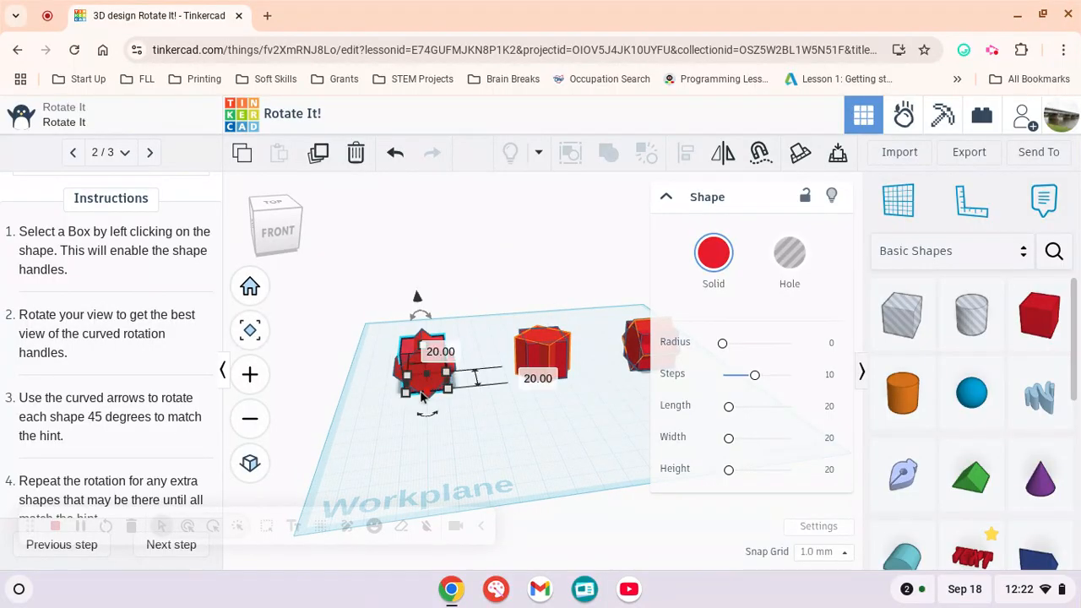
pyautogui.press('Escape')
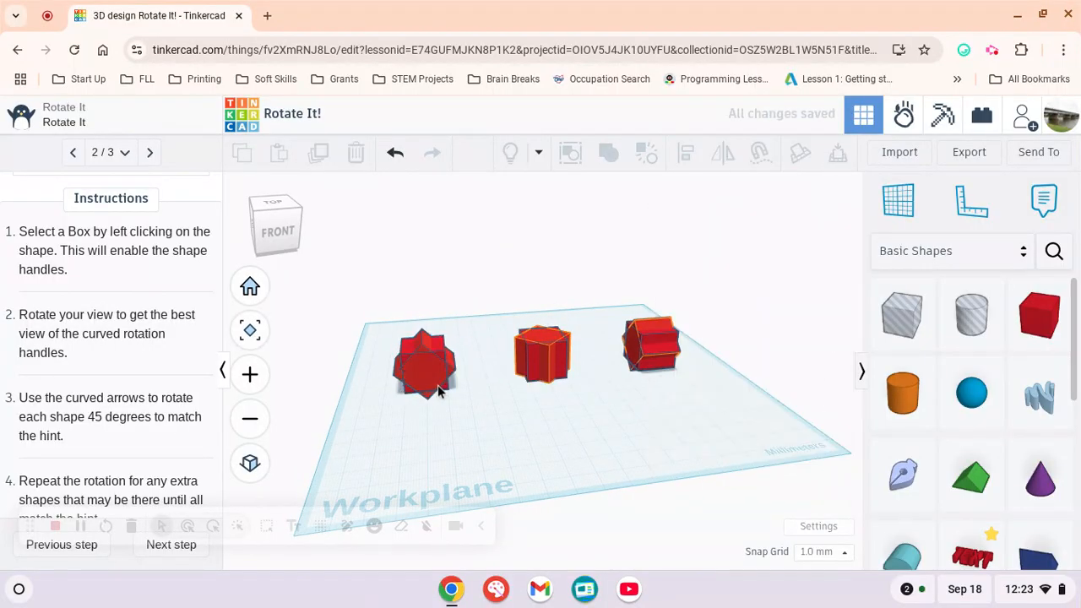
pyautogui.click(434, 376)
pyautogui.press('Escape')
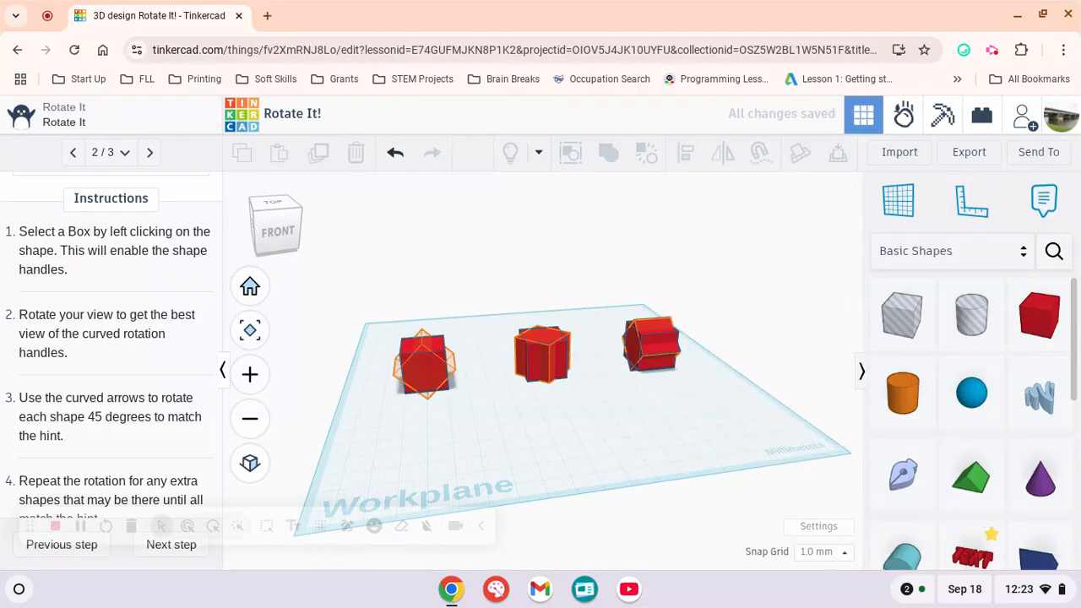
# - Rotate the left box 45 degrees to match its orange hint
pyautogui.click(543, 355)
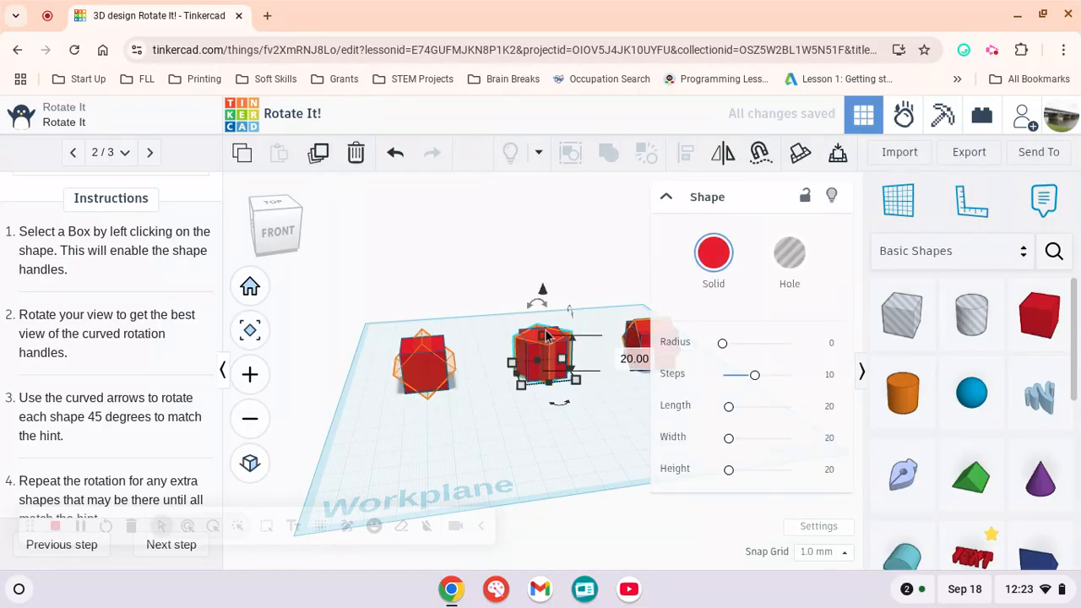
pyautogui.click(438, 376)
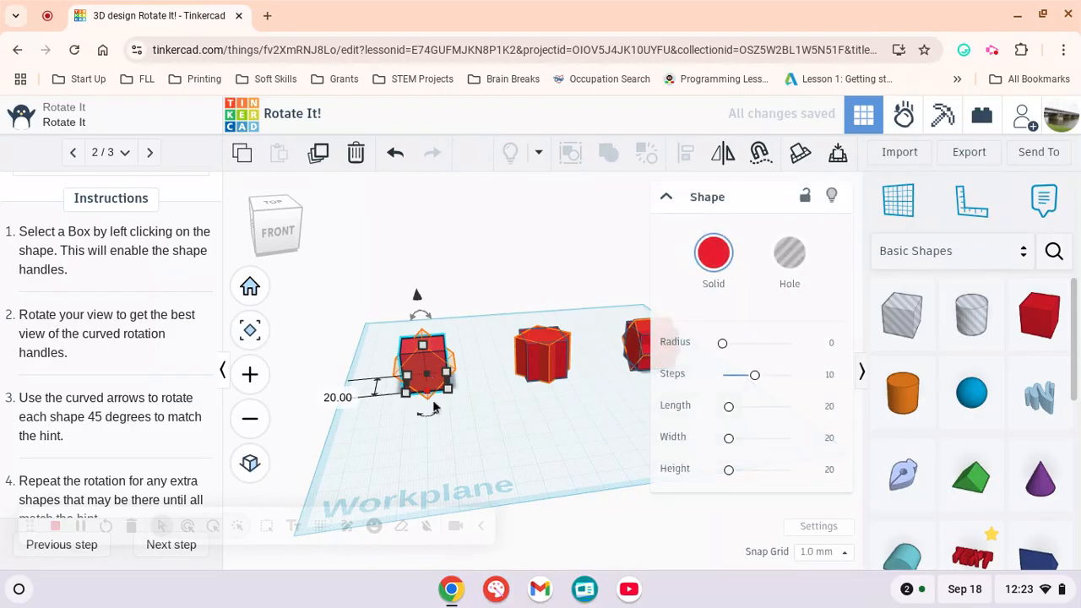
pyautogui.moveTo(482, 437); pyautogui.dragTo(452, 325, button='right')
pyautogui.moveTo(463, 286)
pyautogui.moveTo(463, 285); pyautogui.dragTo(477, 307)
pyautogui.click(442, 414)
# - Delete the extra red shapes overlapping the middle box, keeping the unrotated box inside its hint
pyautogui.moveTo(442, 415); pyautogui.dragTo(543, 367, button='right')
pyautogui.click(552, 348)
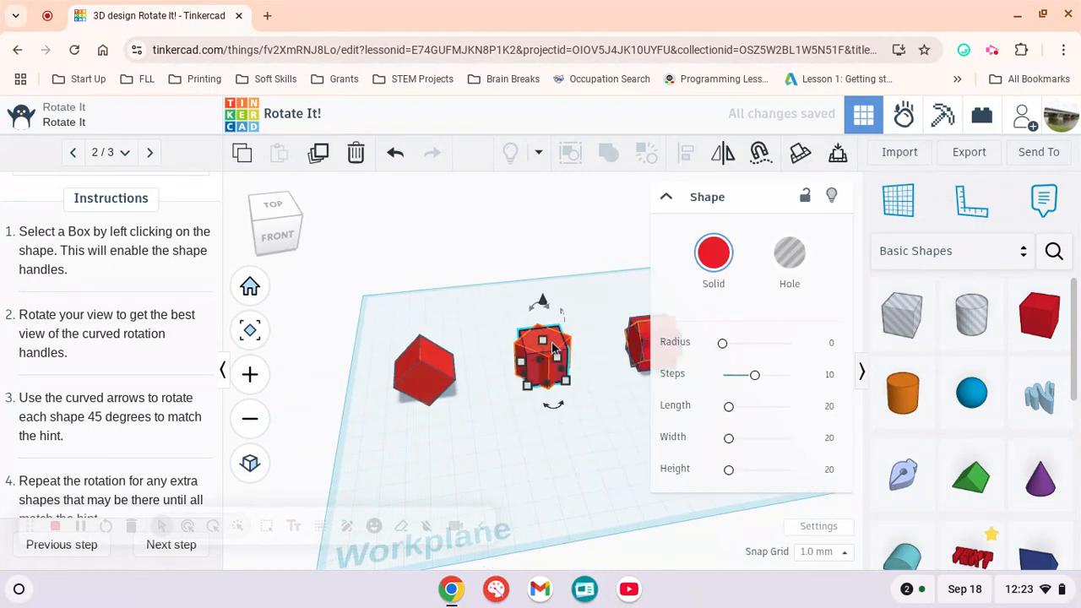
pyautogui.press('Escape')
pyautogui.click(554, 336)
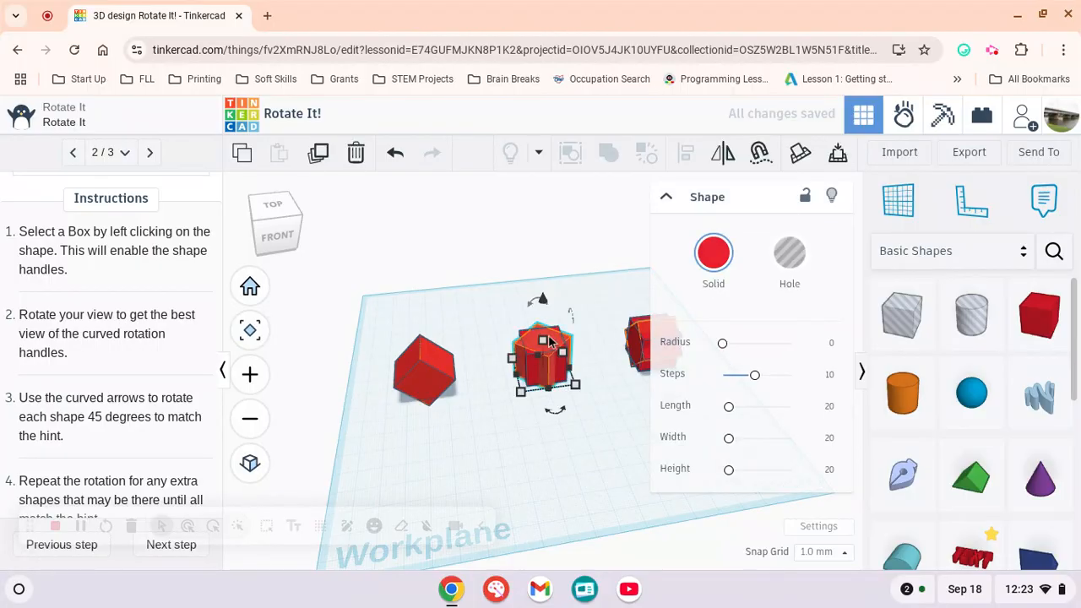
pyautogui.click(588, 414)
# - Rotate the middle box 45 degrees about its vertical axis to match its orange hint
pyautogui.moveTo(589, 414); pyautogui.dragTo(588, 457, button='right')
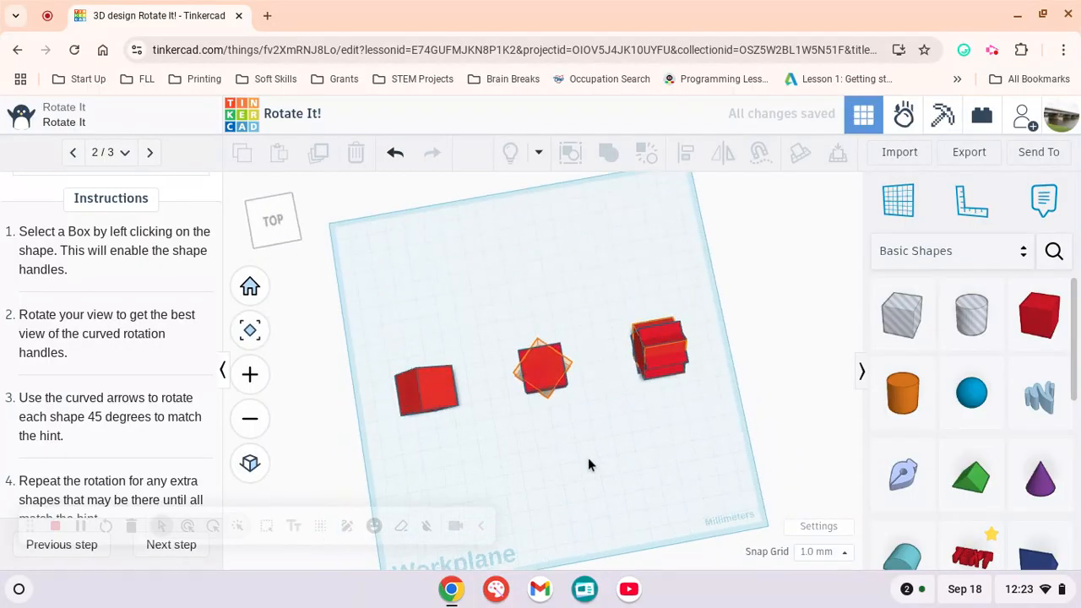
pyautogui.click(550, 372)
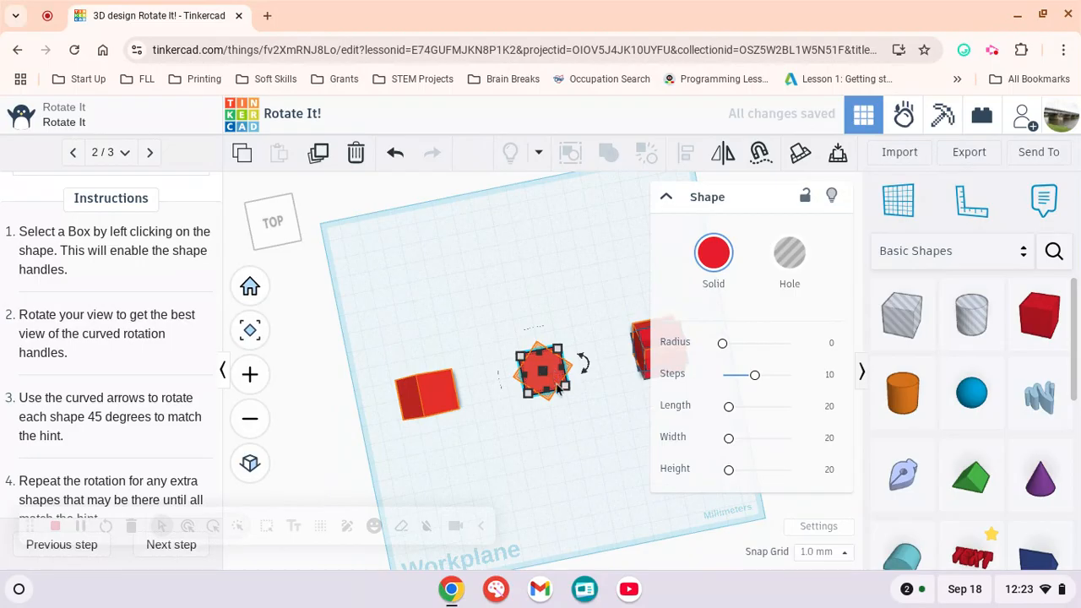
pyautogui.moveTo(581, 389); pyautogui.dragTo(553, 403, button='right')
pyautogui.moveTo(553, 403); pyautogui.dragTo(583, 401)
pyautogui.click(579, 472)
# - Delete the extra red shapes overlapping the right box, keeping the unrotated box inside its hint
pyautogui.moveTo(583, 473); pyautogui.dragTo(673, 417, button='right')
pyautogui.click(663, 367)
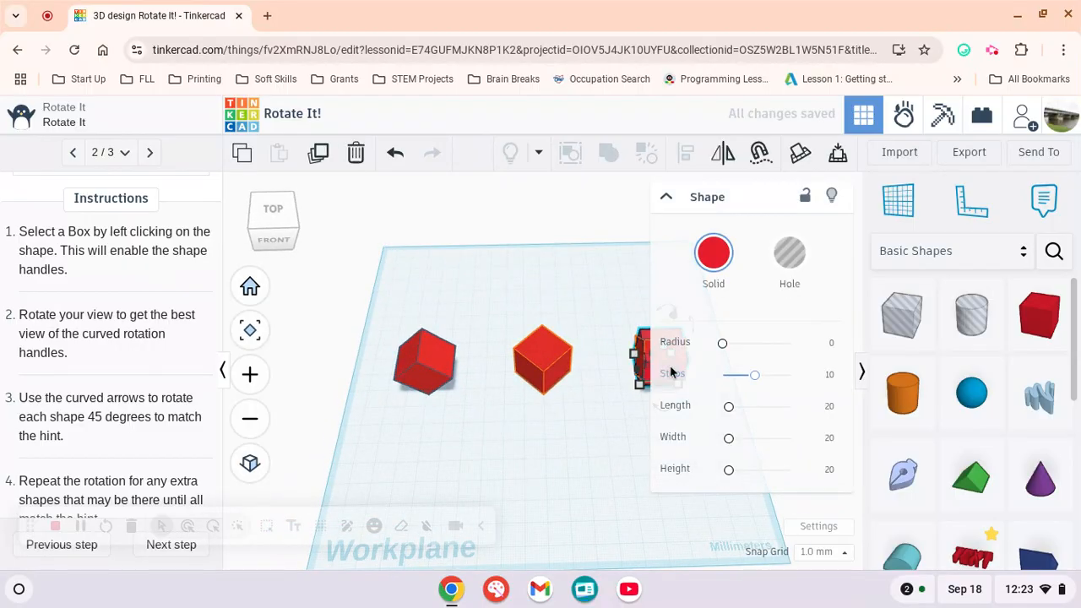
pyautogui.press('Escape')
pyautogui.click(660, 360)
pyautogui.press('Escape')
# - Rotate the right box 45 degrees, working from the right side view, to match its orange hint
pyautogui.moveTo(656, 361); pyautogui.dragTo(436, 402, button='right')
pyautogui.click(505, 396)
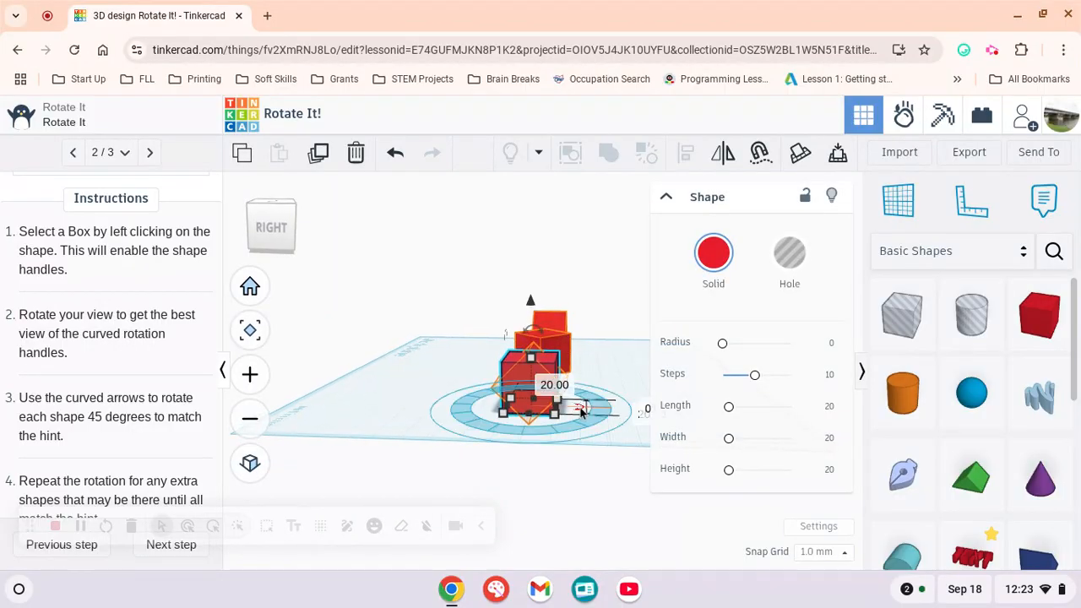
pyautogui.moveTo(580, 411); pyautogui.dragTo(564, 344)
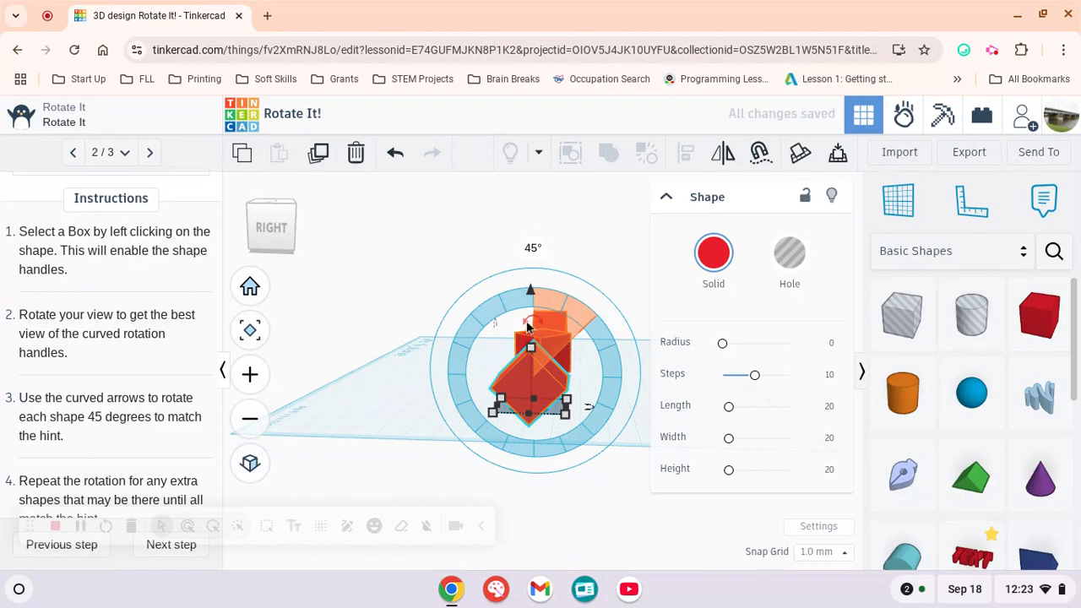
pyautogui.click(397, 375)
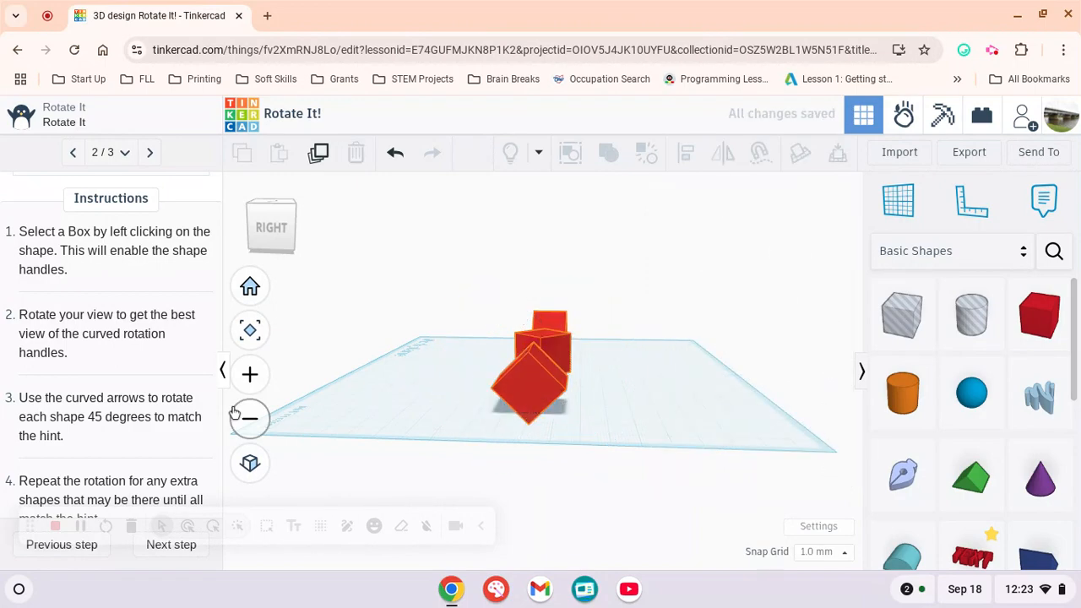
# - Finish the Rotate It tutorial and begin the next one, Size It
pyautogui.scroll(-2, 118, 406)
pyautogui.click(167, 556)
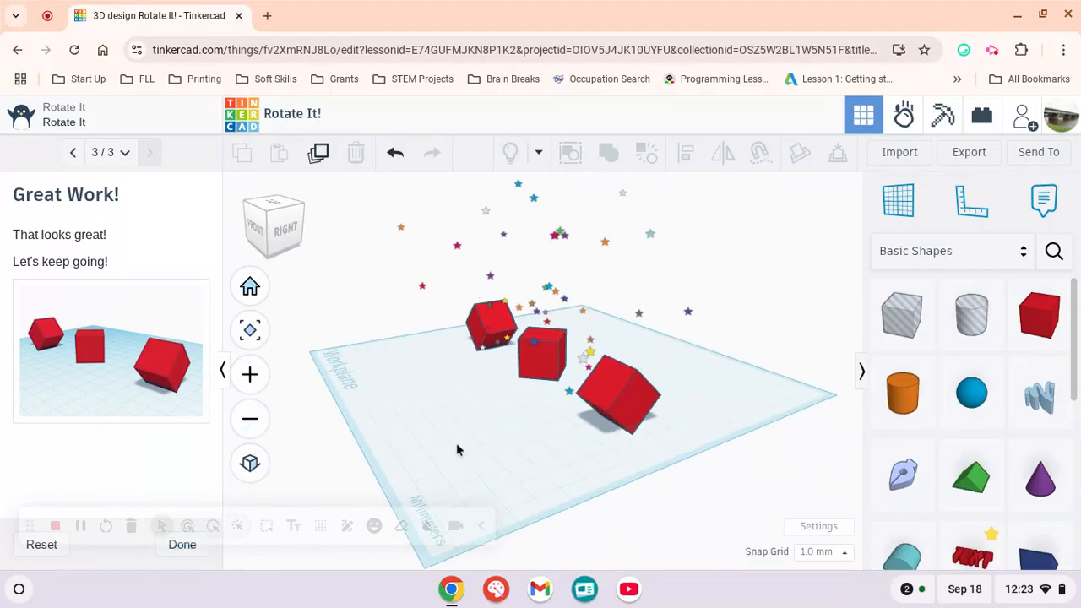
pyautogui.click(184, 547)
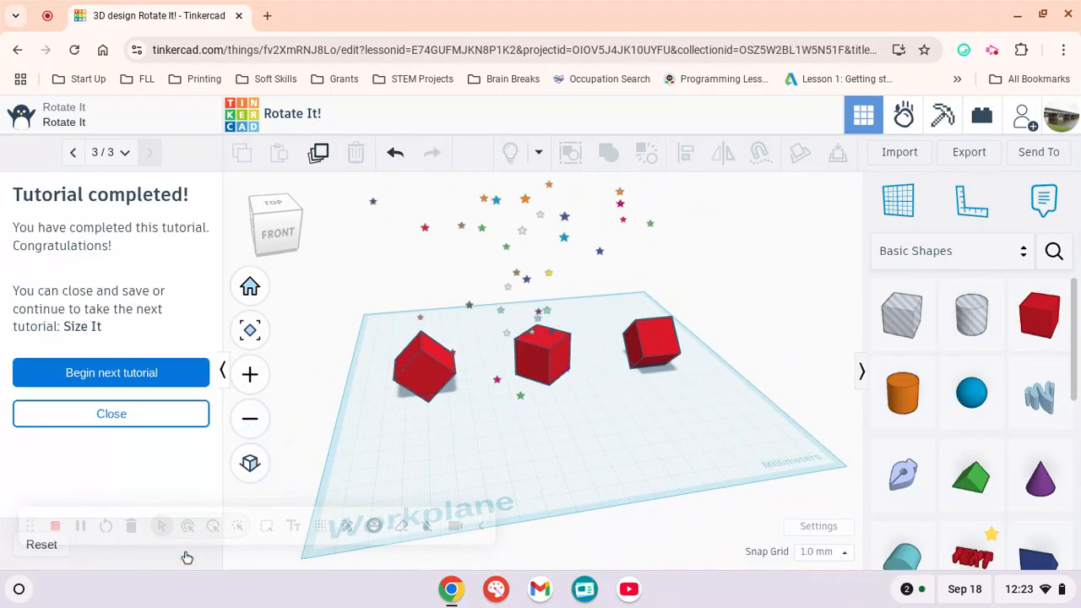
pyautogui.click(128, 386)
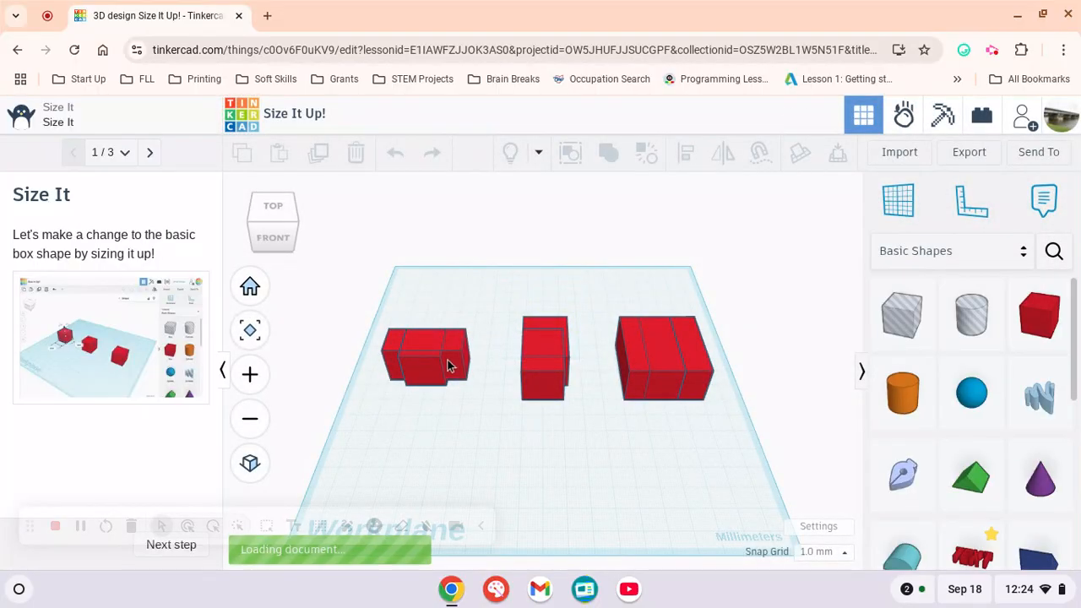
# - Delete the extra larger red shapes overlapping the left and middle boxes, keeping the small boxes inside their hints
pyautogui.click(449, 362)
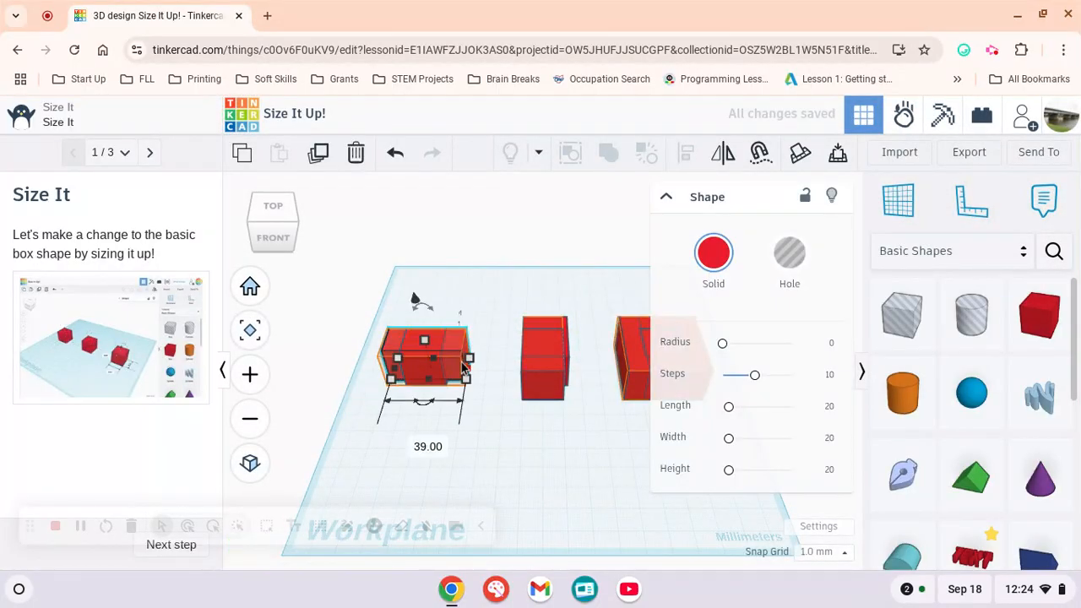
pyautogui.press('Delete')
pyautogui.click(559, 374)
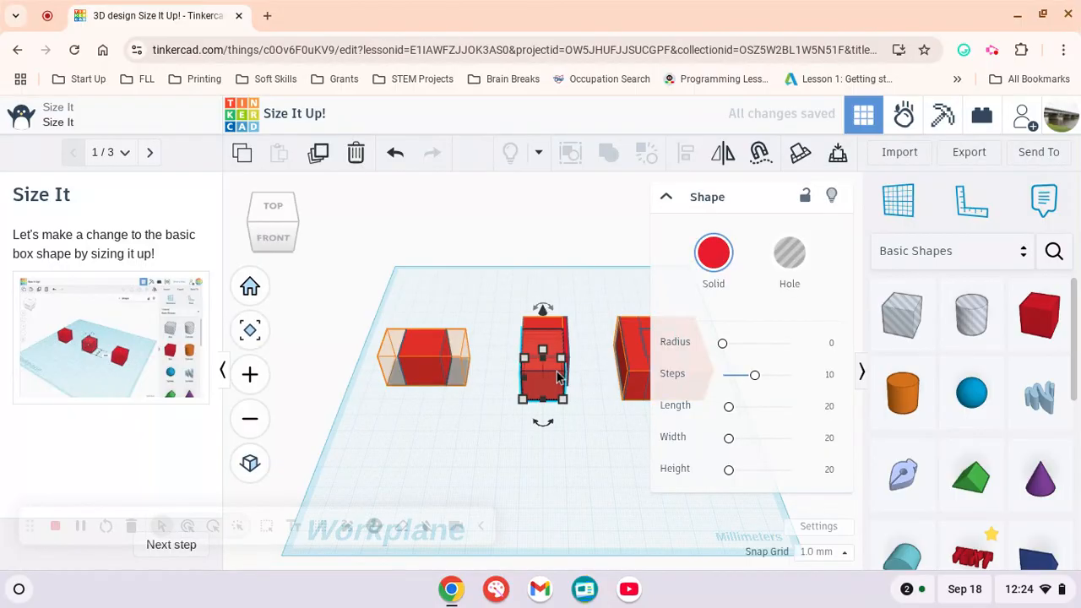
pyautogui.press('Delete')
pyautogui.click(545, 345)
pyautogui.click(554, 329)
pyautogui.click(604, 355)
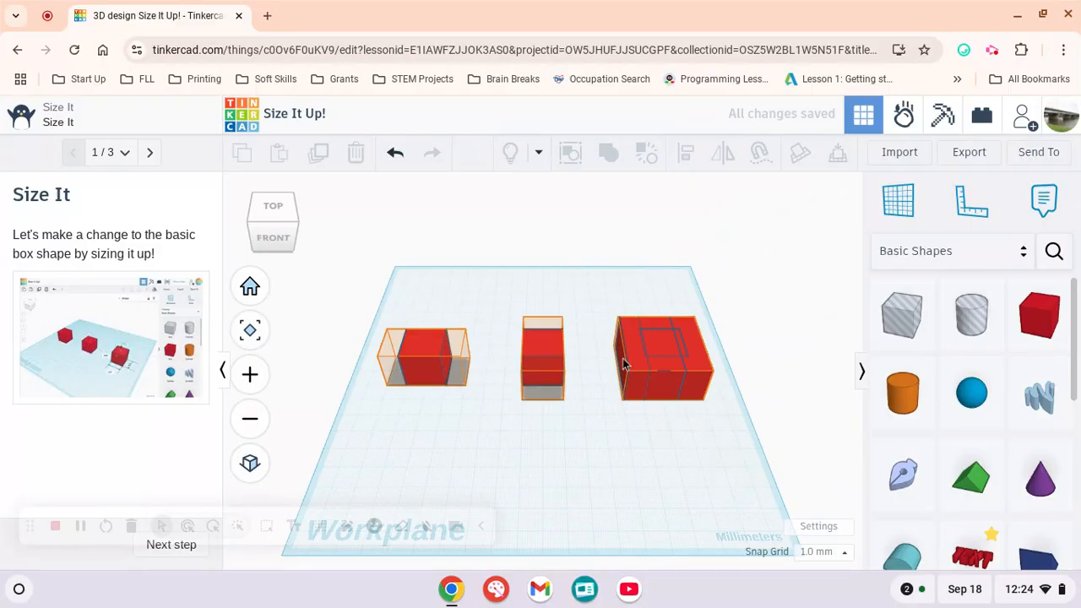
# - Delete the extra larger red shapes around the right box and advance to the Extend Each Block page
pyautogui.click(708, 372)
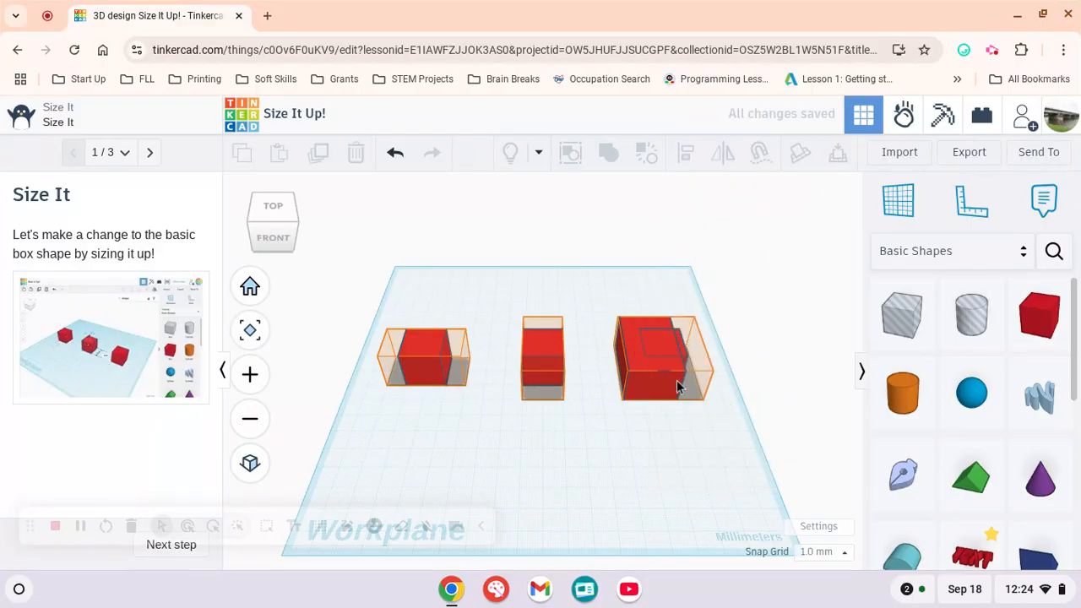
pyautogui.click(680, 384)
pyautogui.click(570, 420)
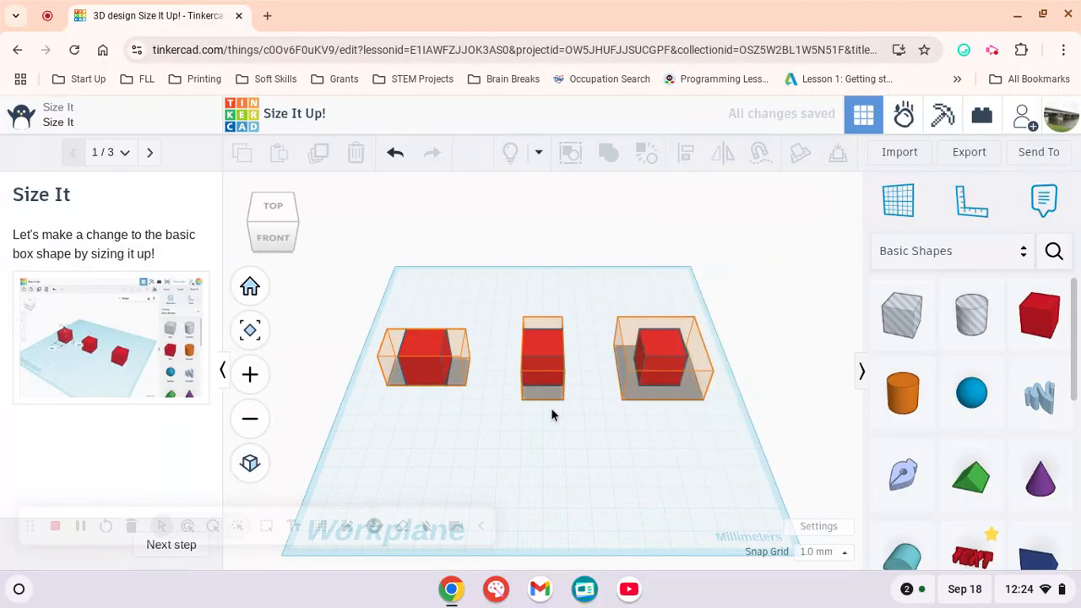
pyautogui.click(185, 554)
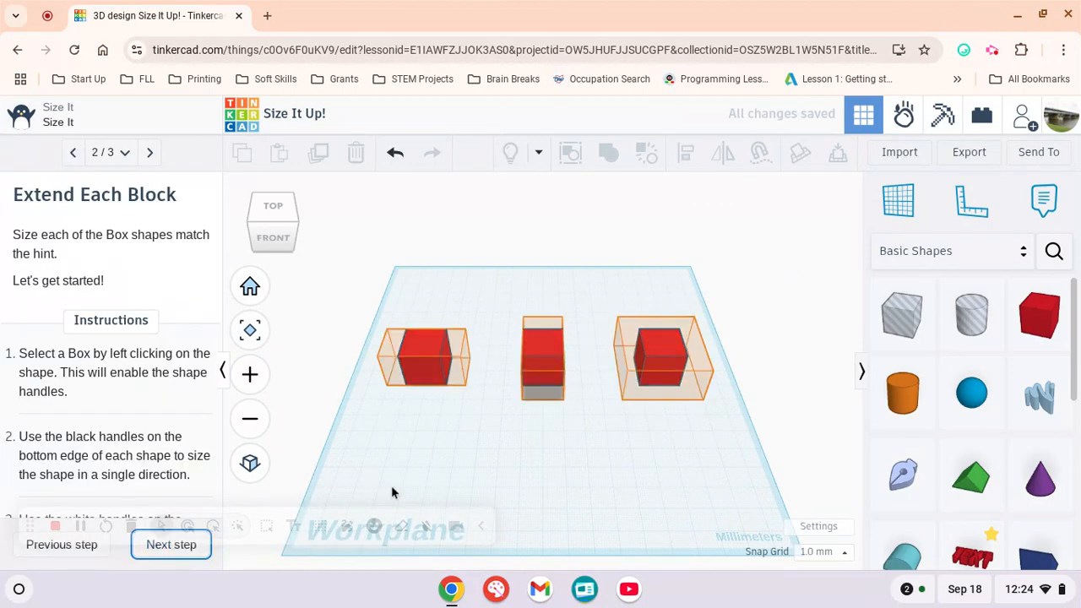
# - Extend the left box and the middle box in a single direction each so they fill their orange hints
pyautogui.click(425, 374)
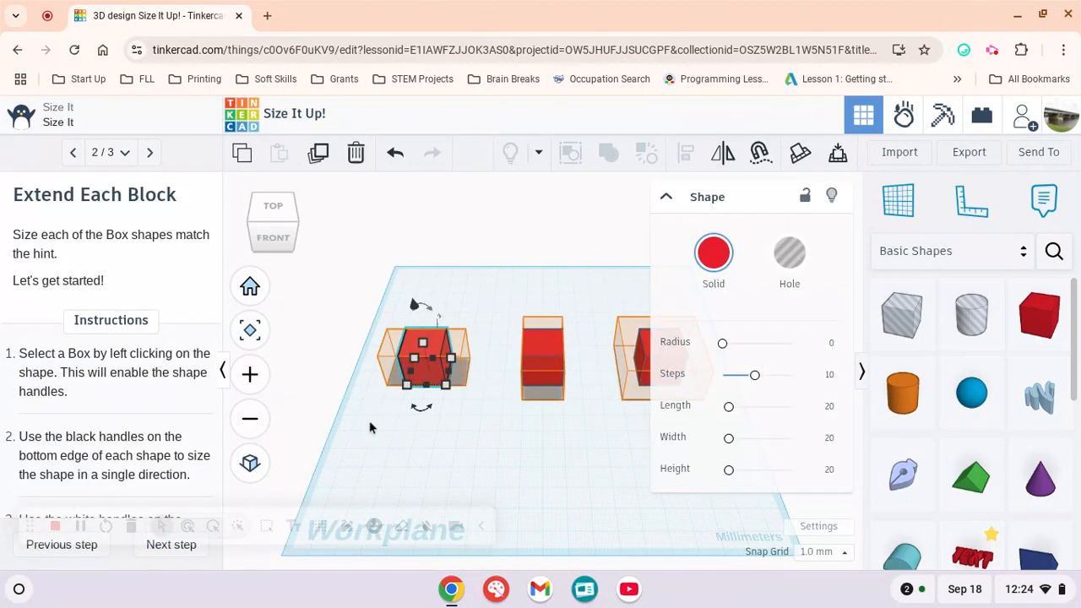
pyautogui.moveTo(451, 374); pyautogui.dragTo(392, 372)
pyautogui.moveTo(505, 444); pyautogui.dragTo(602, 439, button='right')
pyautogui.click(561, 384)
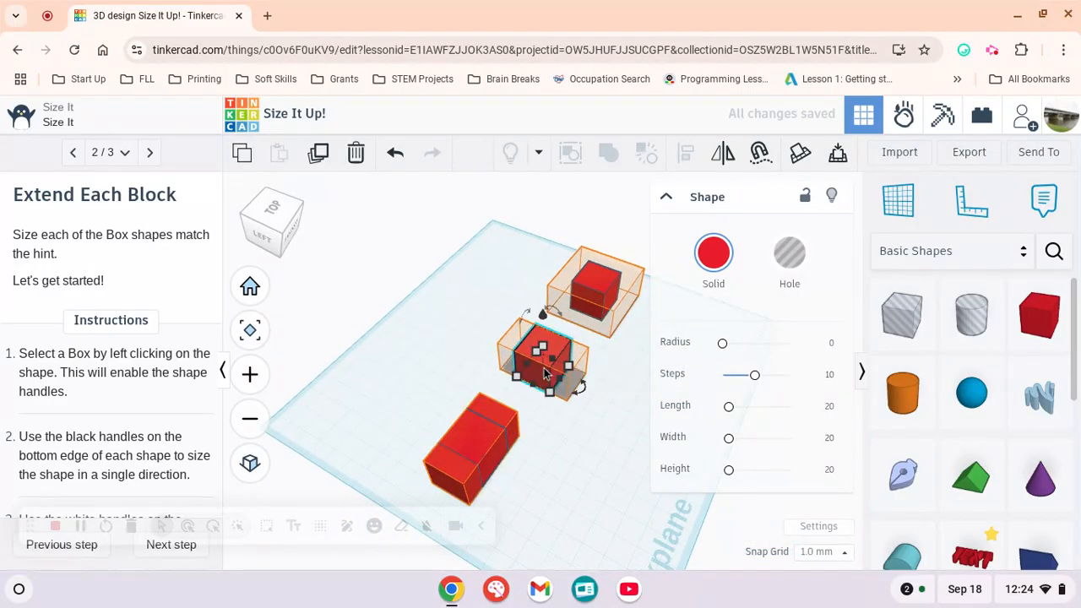
pyautogui.moveTo(563, 387); pyautogui.dragTo(516, 372)
# - Resize the right box in both horizontal directions to about 36 by 38 mm so it fills its orange hint
pyautogui.moveTo(572, 407); pyautogui.dragTo(506, 430, button='right')
pyautogui.click(532, 432)
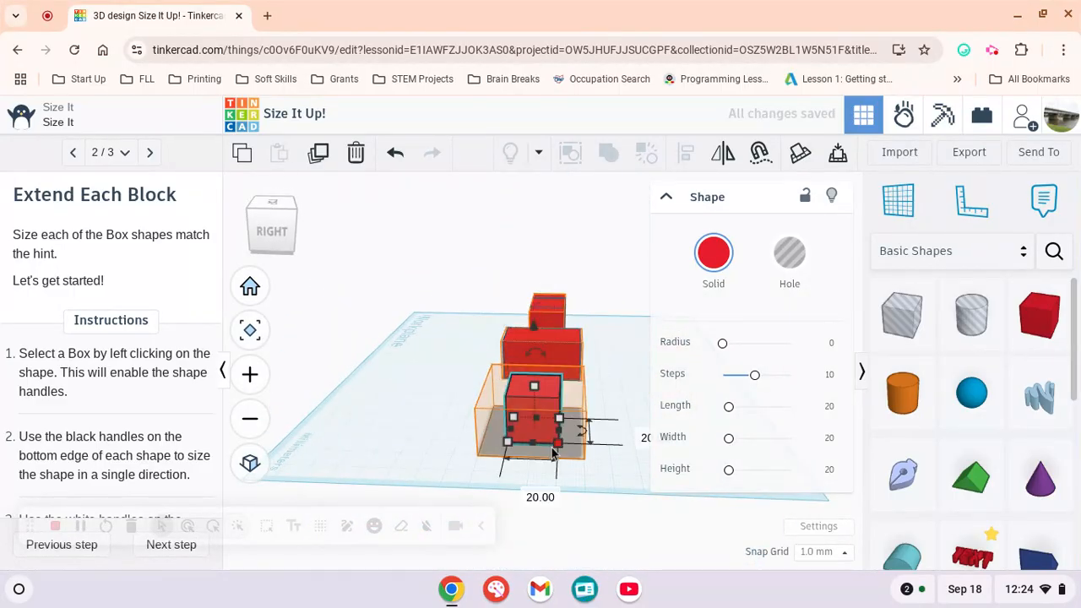
pyautogui.scroll(-2, 553, 453)
pyautogui.scroll(-3, 210, 422)
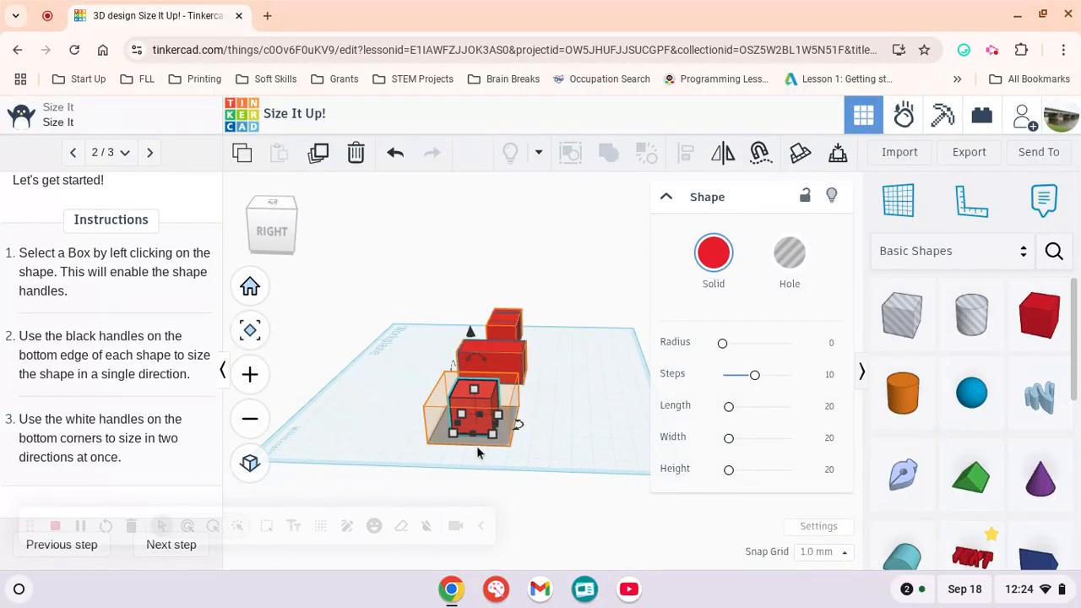
pyautogui.moveTo(452, 433); pyautogui.dragTo(403, 446)
pyautogui.moveTo(404, 446); pyautogui.dragTo(604, 455, button='right')
pyautogui.moveTo(605, 453); pyautogui.dragTo(591, 466)
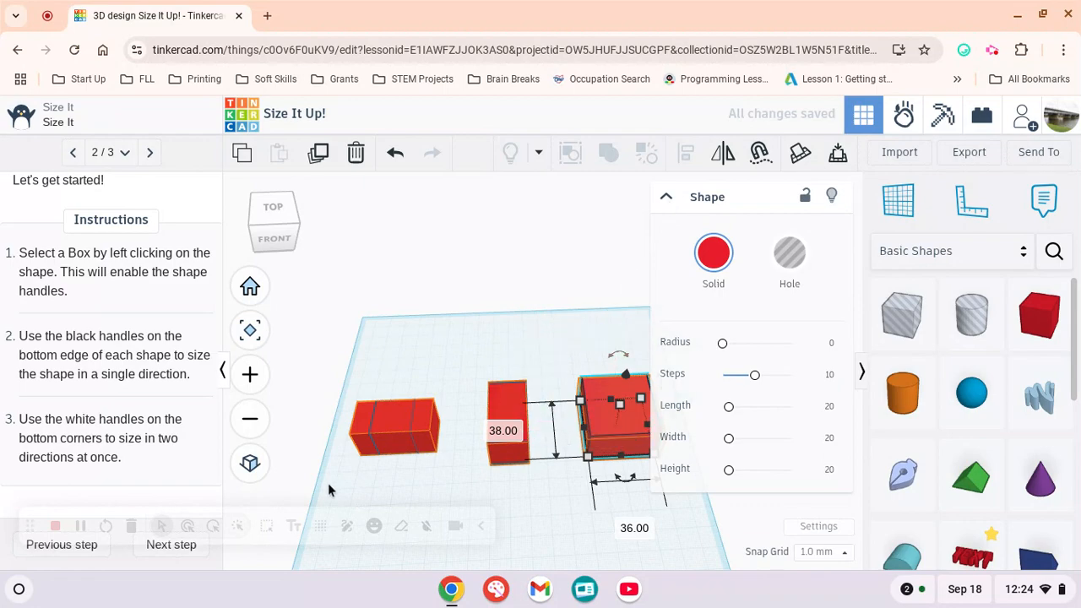
# - Finish the Size It tutorial and begin the next one, Group It
pyautogui.click(171, 545)
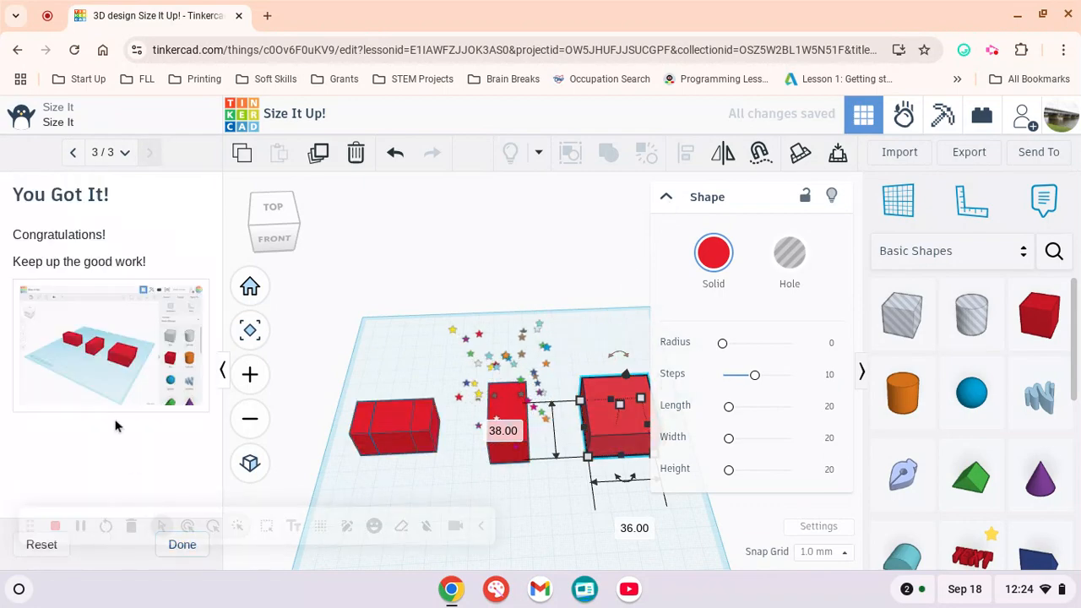
pyautogui.click(181, 551)
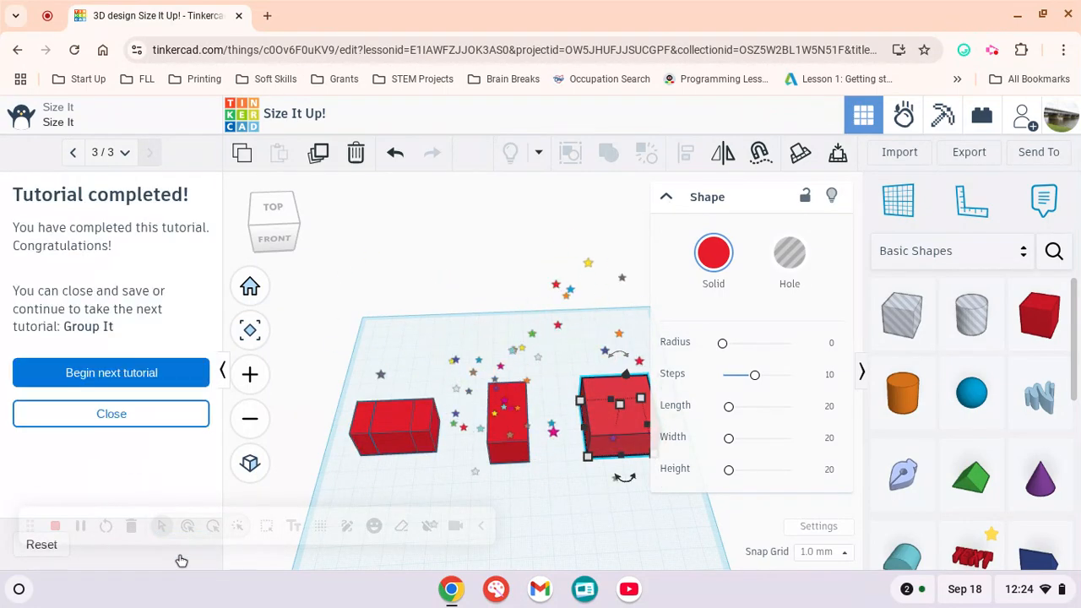
pyautogui.click(134, 383)
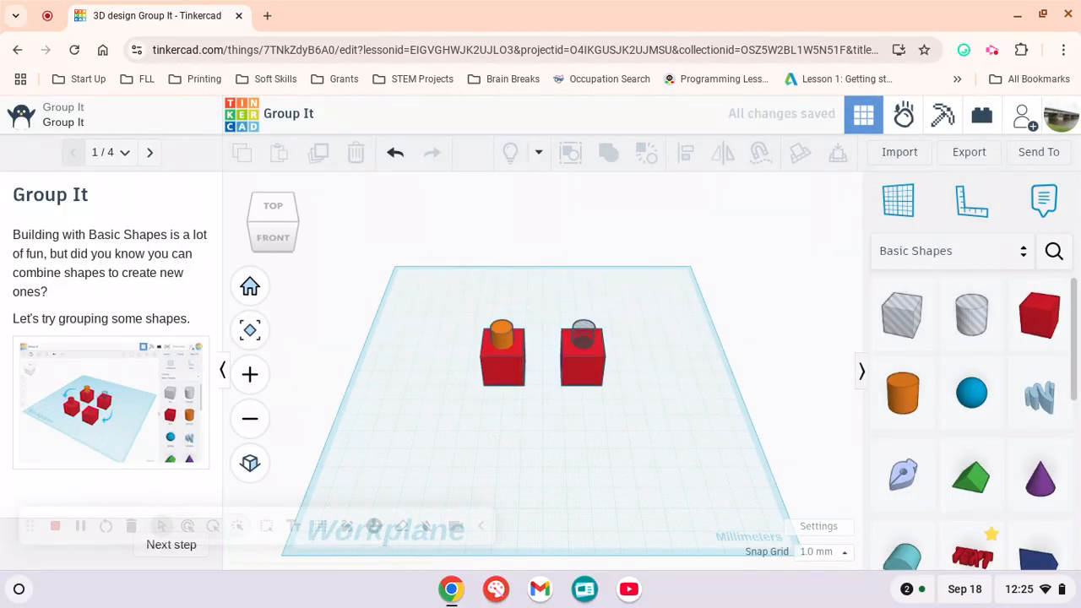
# - Union-group the left box with its orange cylinder, selecting the box first, and advance to the Group the Shapes on the Right page
pyautogui.click(181, 550)
pyautogui.scroll(-5, 167, 497)
pyautogui.scroll(-1, 167, 496)
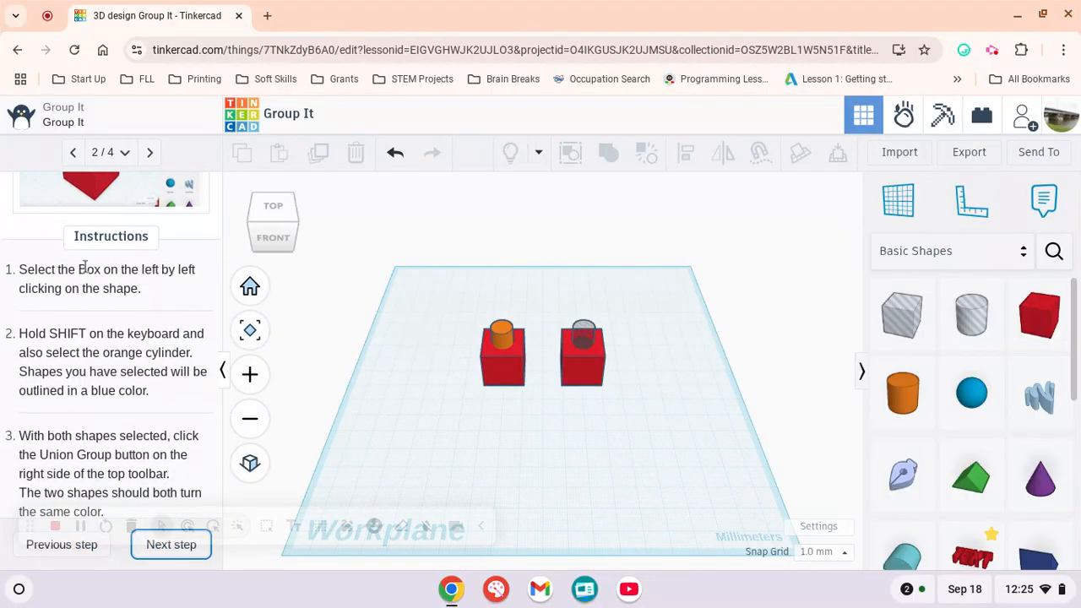
pyautogui.click(508, 370)
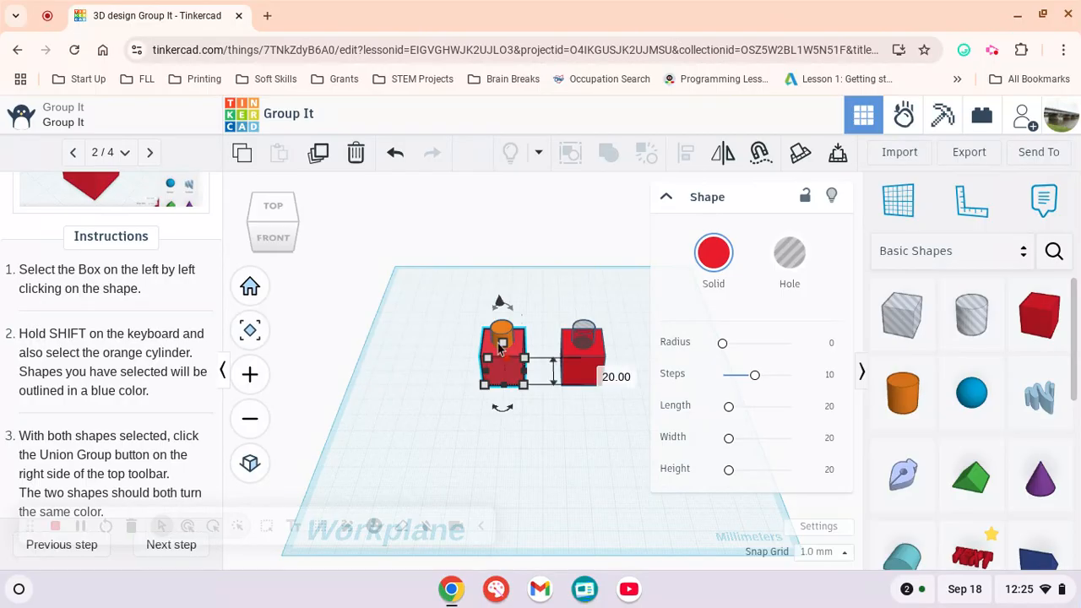
pyautogui.keyDown('shift'); pyautogui.click(500, 338); pyautogui.keyUp('shift')
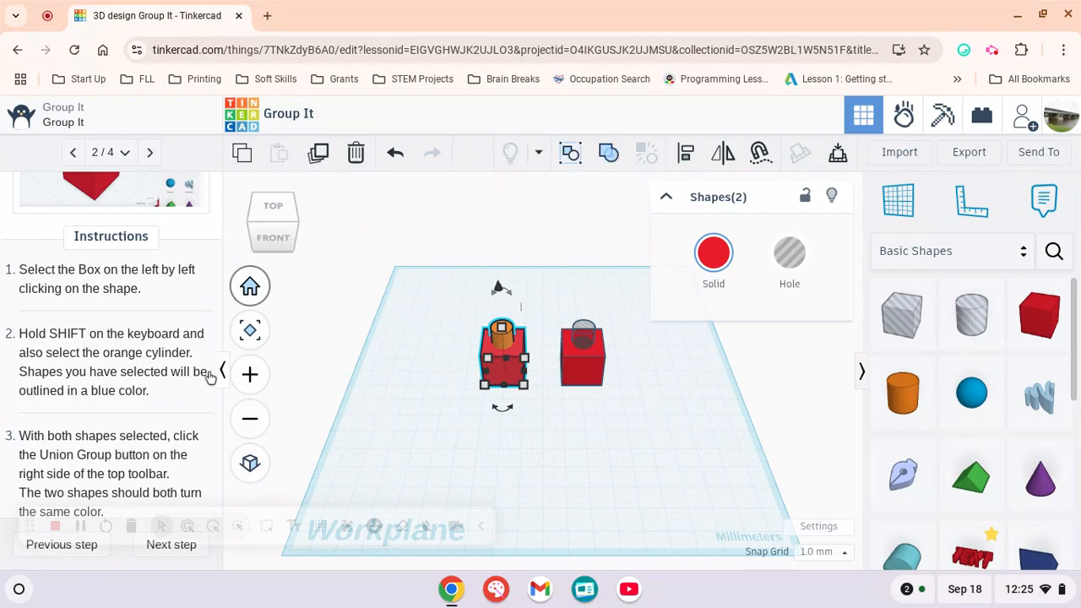
pyautogui.moveTo(60, 458); pyautogui.dragTo(288, 401)
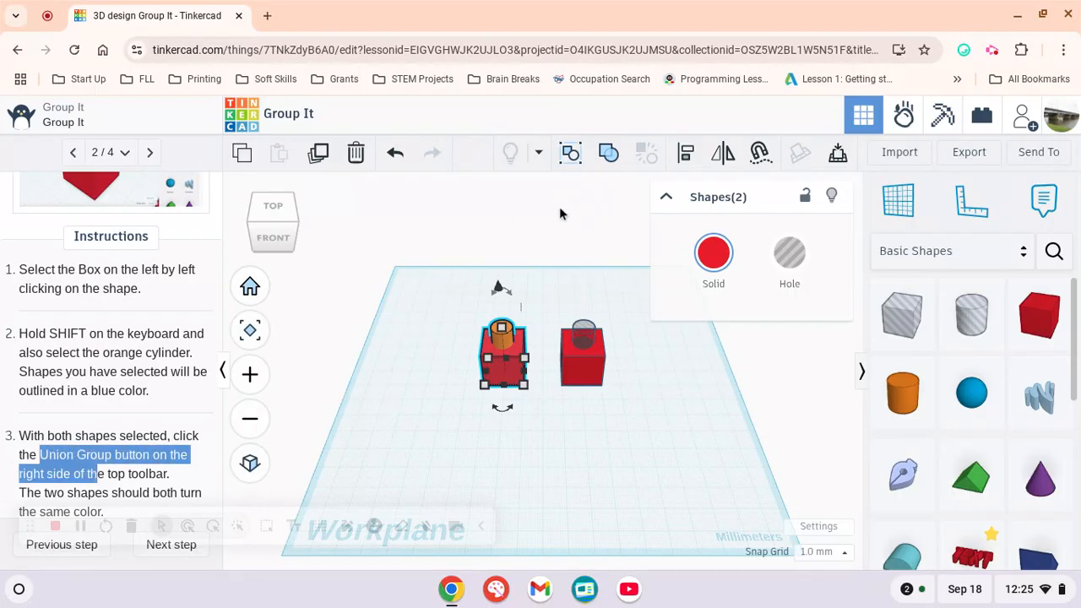
pyautogui.click(608, 155)
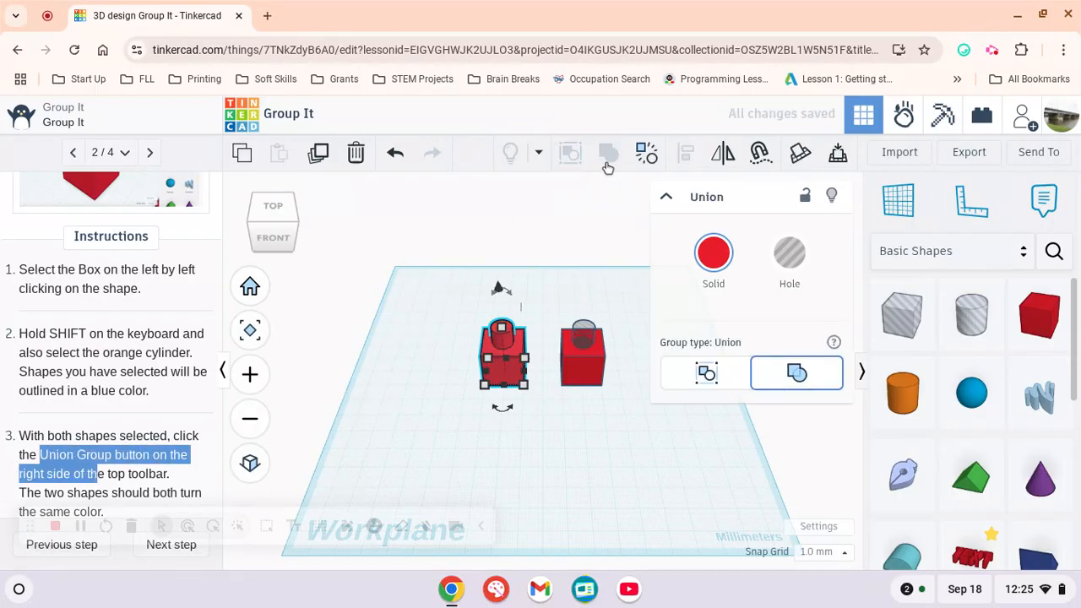
pyautogui.click(578, 390)
pyautogui.moveTo(579, 390); pyautogui.dragTo(346, 413, button='right')
pyautogui.scroll(-3, 152, 499)
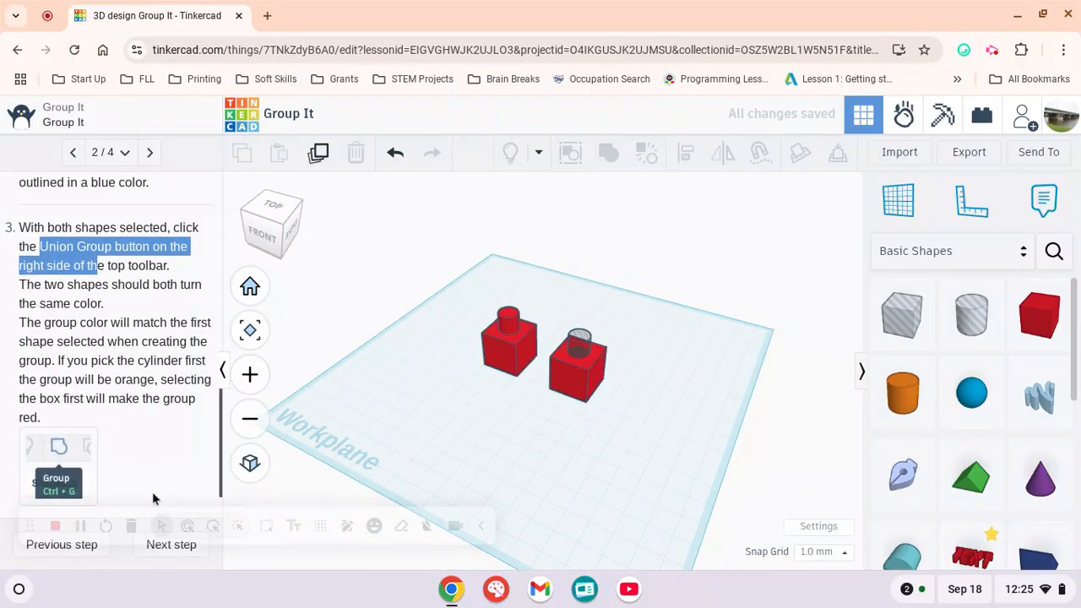
pyautogui.click(169, 546)
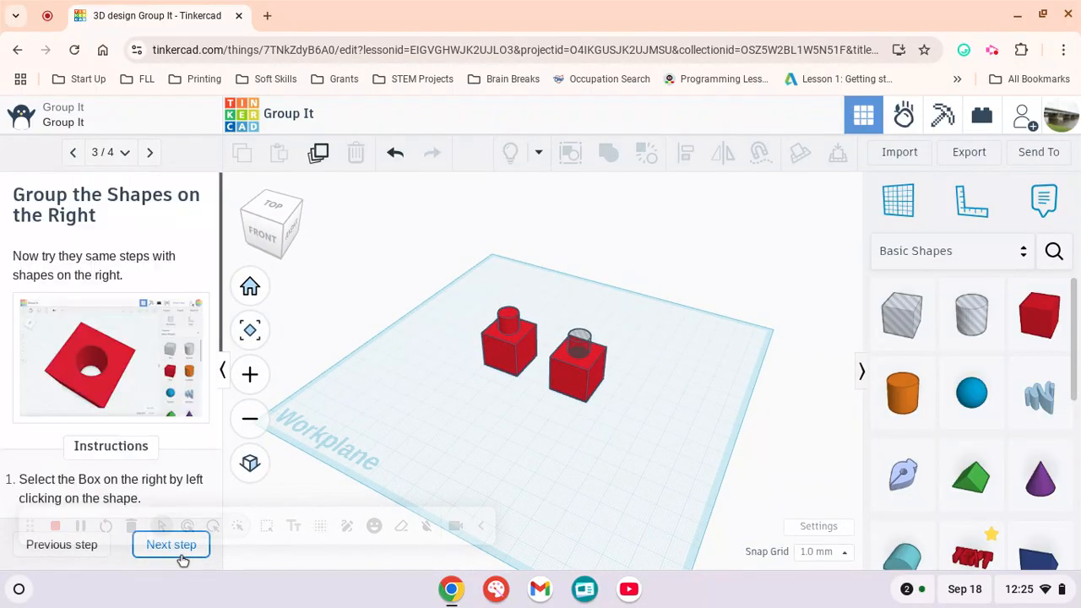
# - Union-group the right box with the hole cylinder to cut a round hole through the box
pyautogui.scroll(4, 516, 449)
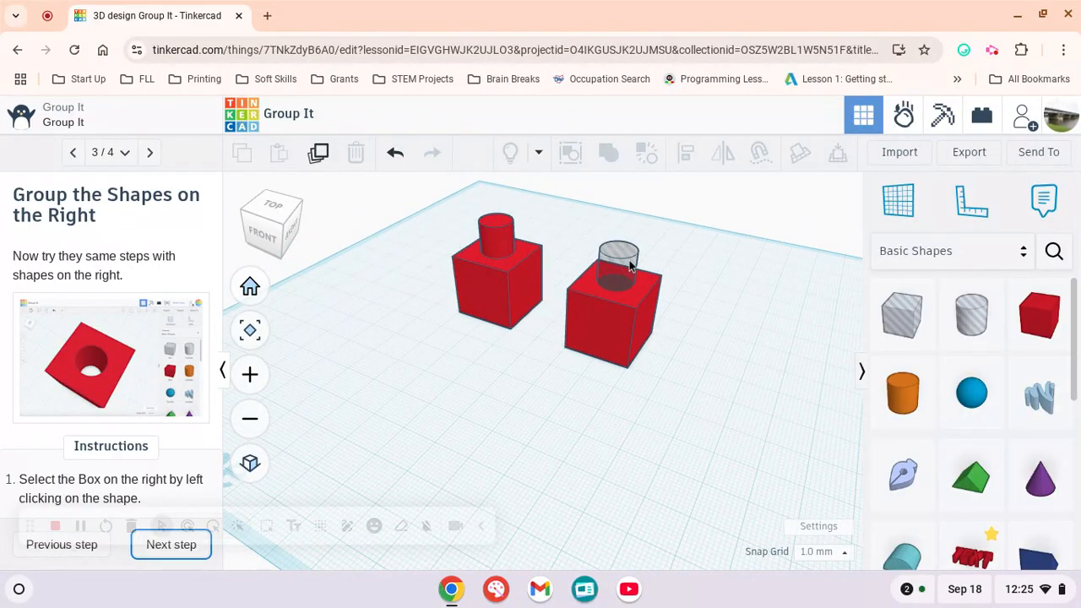
pyautogui.click(622, 354)
pyautogui.click(610, 369)
pyautogui.click(604, 333)
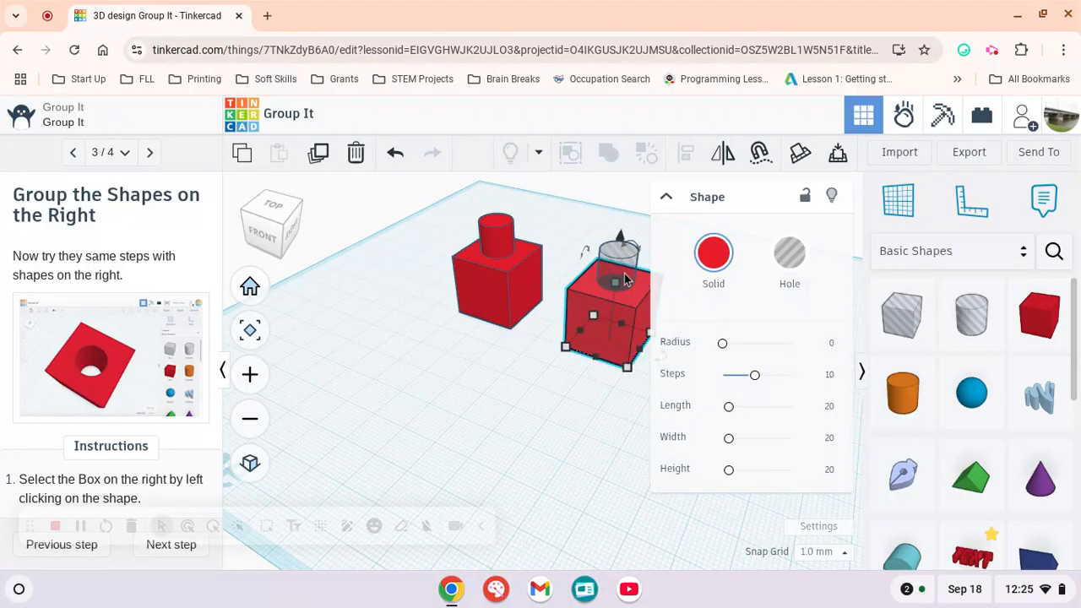
pyautogui.click(557, 234)
pyautogui.moveTo(615, 338); pyautogui.dragTo(662, 360)
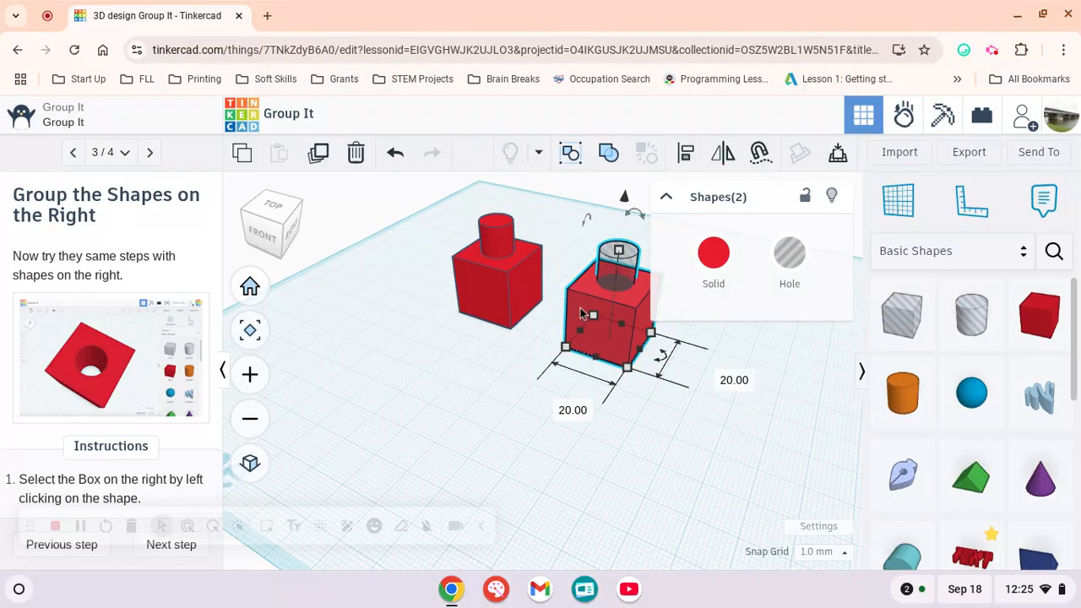
pyautogui.click(607, 160)
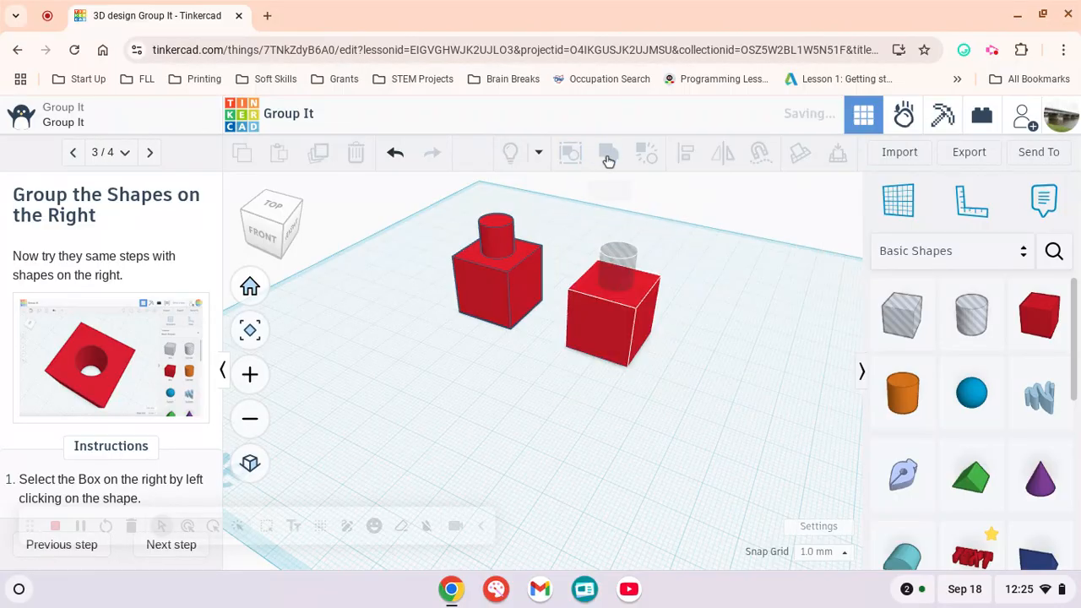
pyautogui.moveTo(642, 456); pyautogui.dragTo(647, 500, button='right')
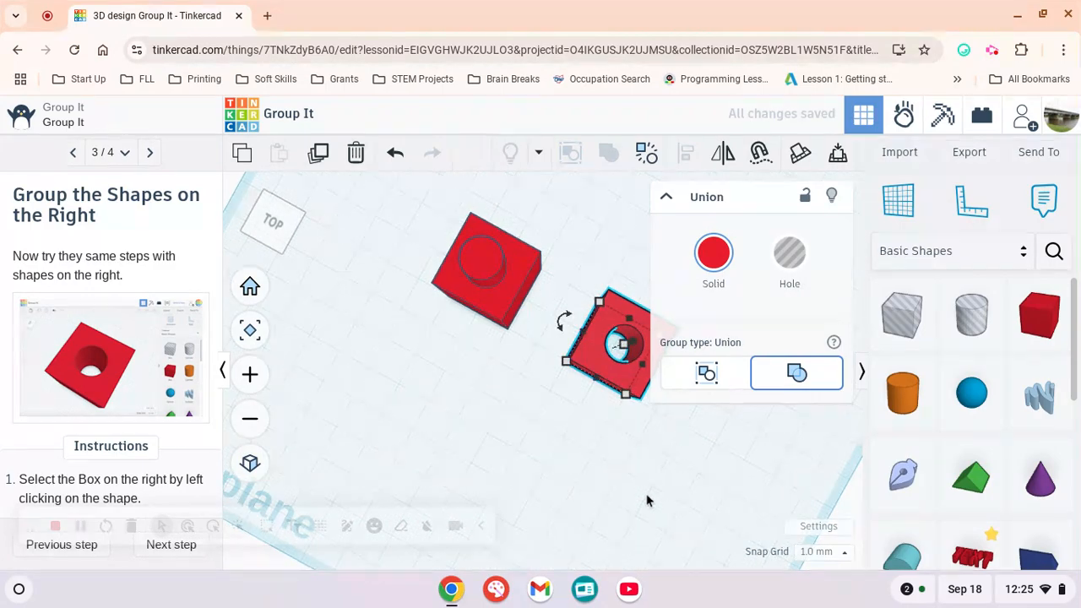
# - Finish the Group It tutorial and begin the next one, Copy It
pyautogui.click(173, 546)
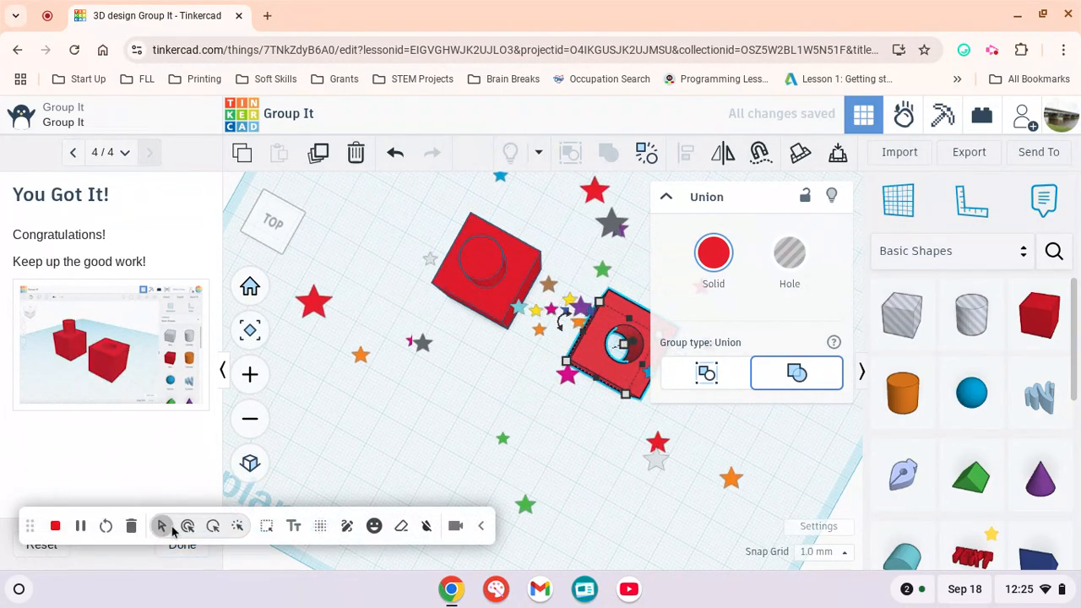
pyautogui.click(179, 547)
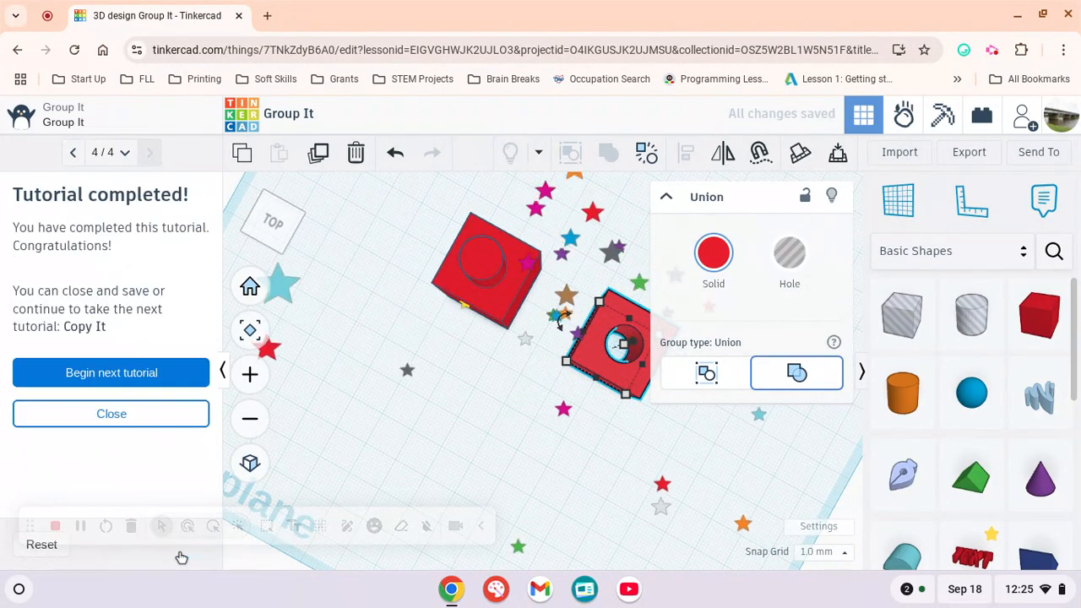
pyautogui.click(155, 383)
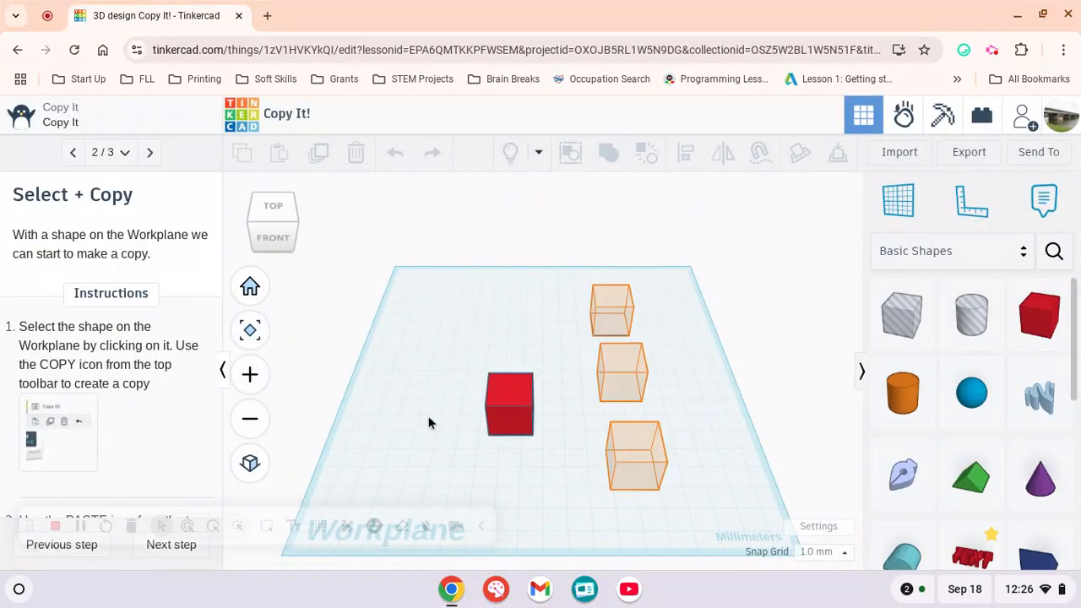
# - Copy the red box, paste it, and move the pasted box into the rear orange hint
pyautogui.click(512, 411)
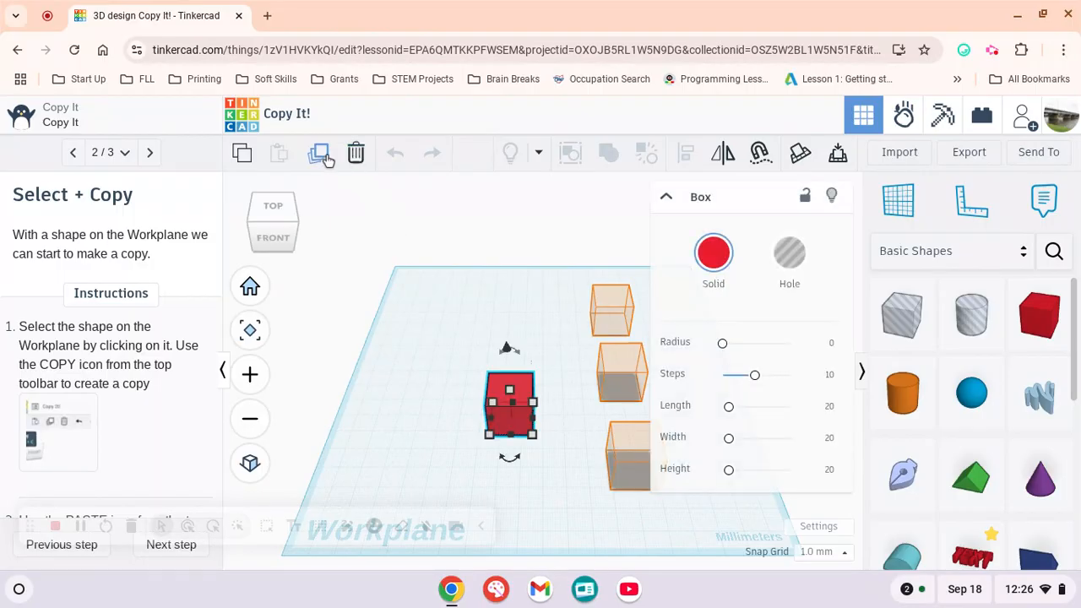
pyautogui.click(243, 153)
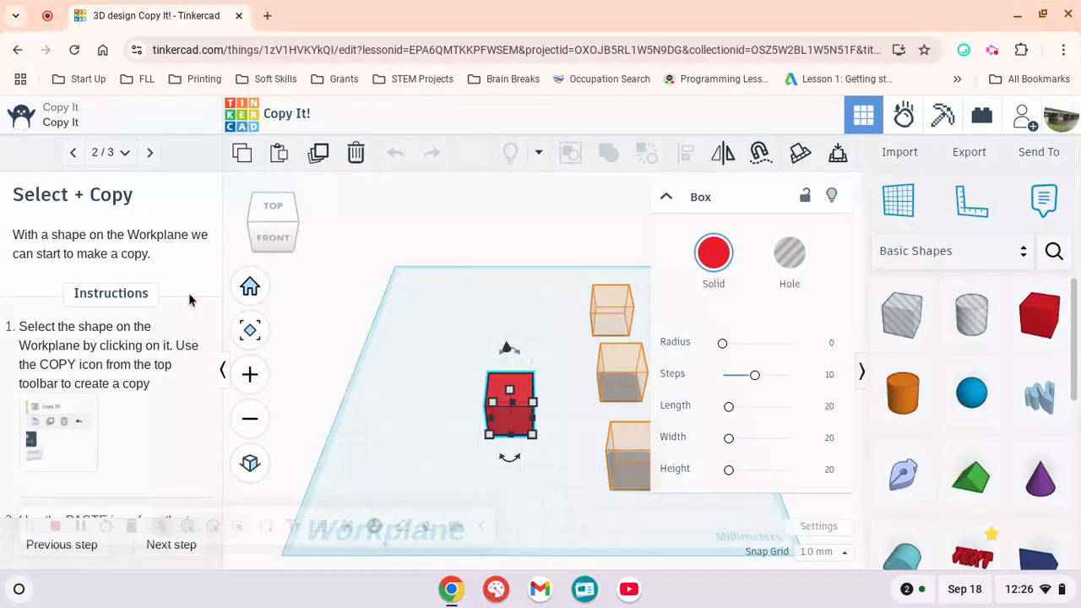
pyautogui.scroll(-2, 188, 391)
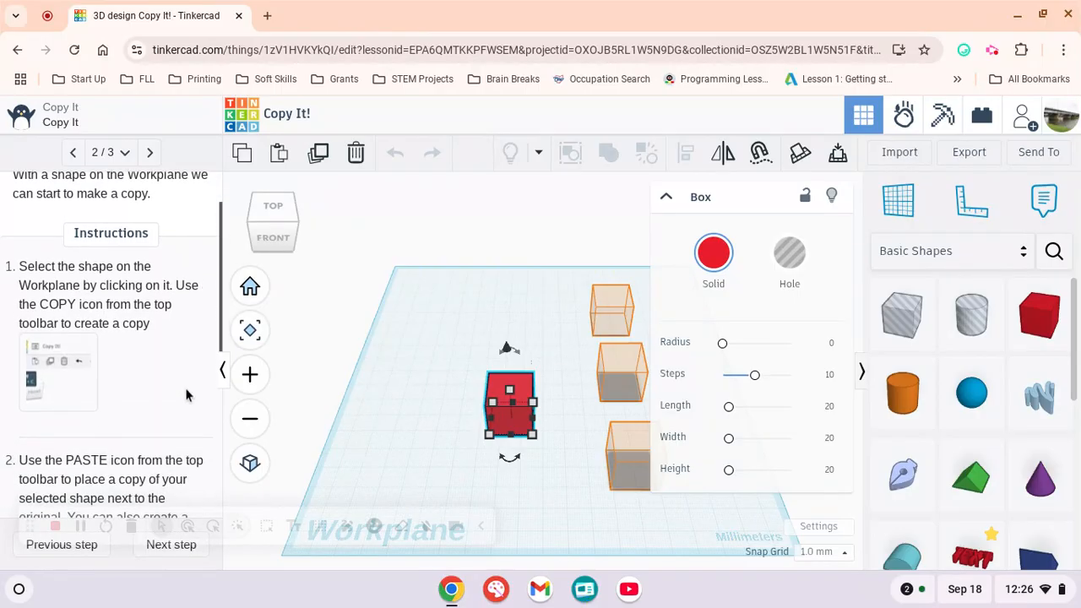
pyautogui.click(279, 152)
pyautogui.moveTo(543, 390); pyautogui.dragTo(627, 302)
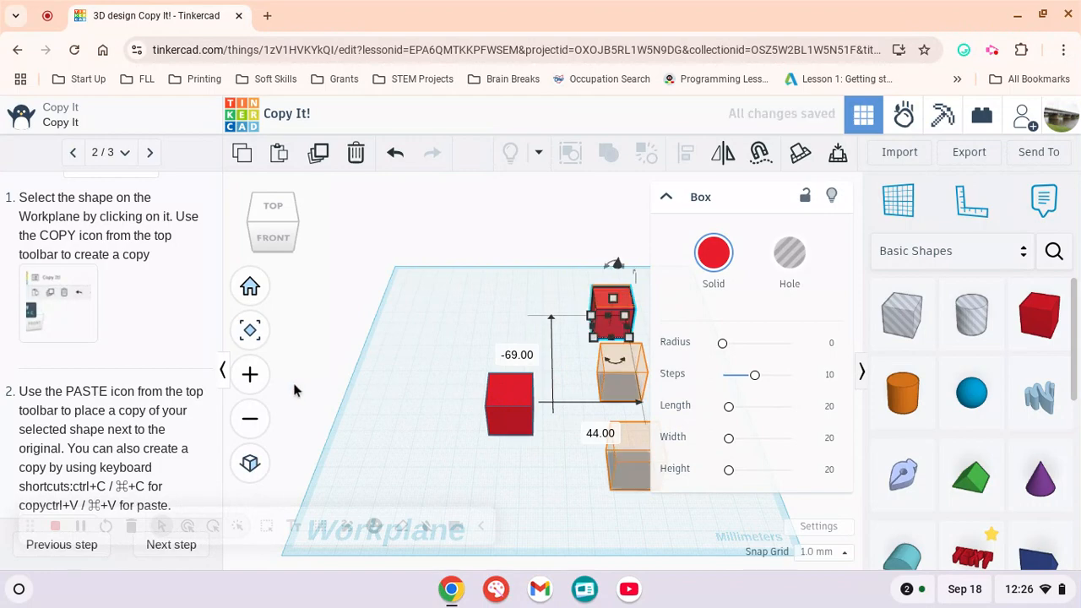
# - Paste two more copies of the red box and move them into the middle and front orange hints
pyautogui.scroll(-2, 248, 374)
pyautogui.scroll(2, 216, 384)
pyautogui.scroll(-4, 210, 397)
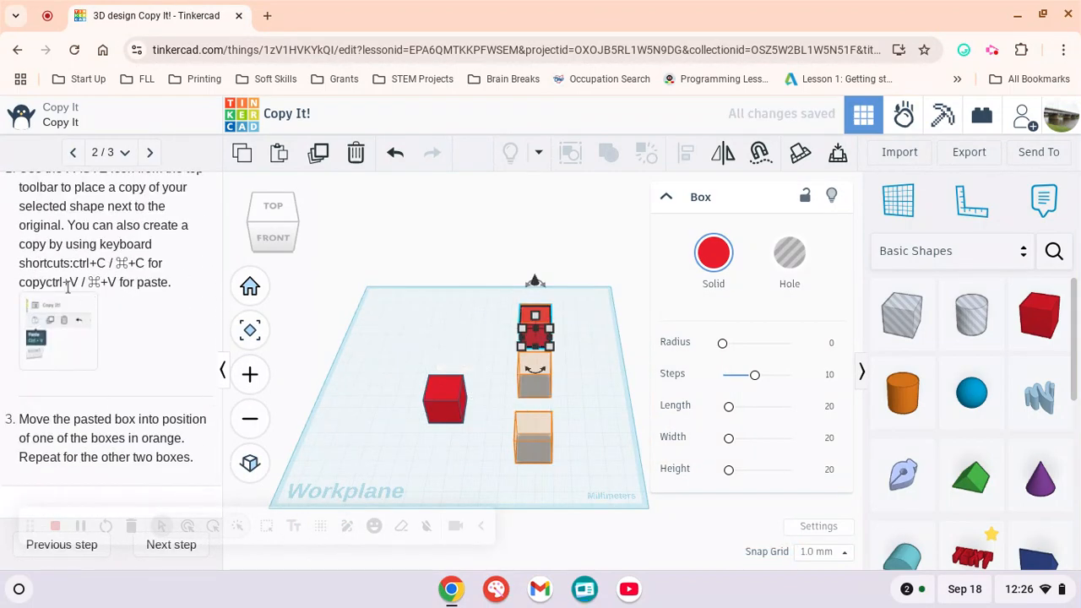
pyautogui.scroll(-2, 248, 374)
pyautogui.click(416, 396)
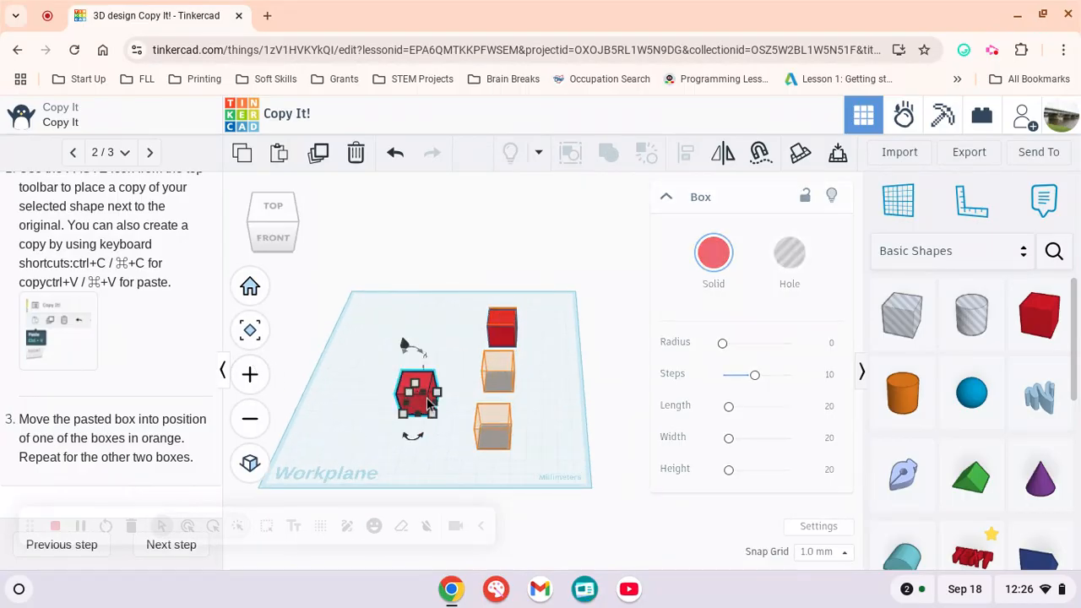
pyautogui.click(367, 302)
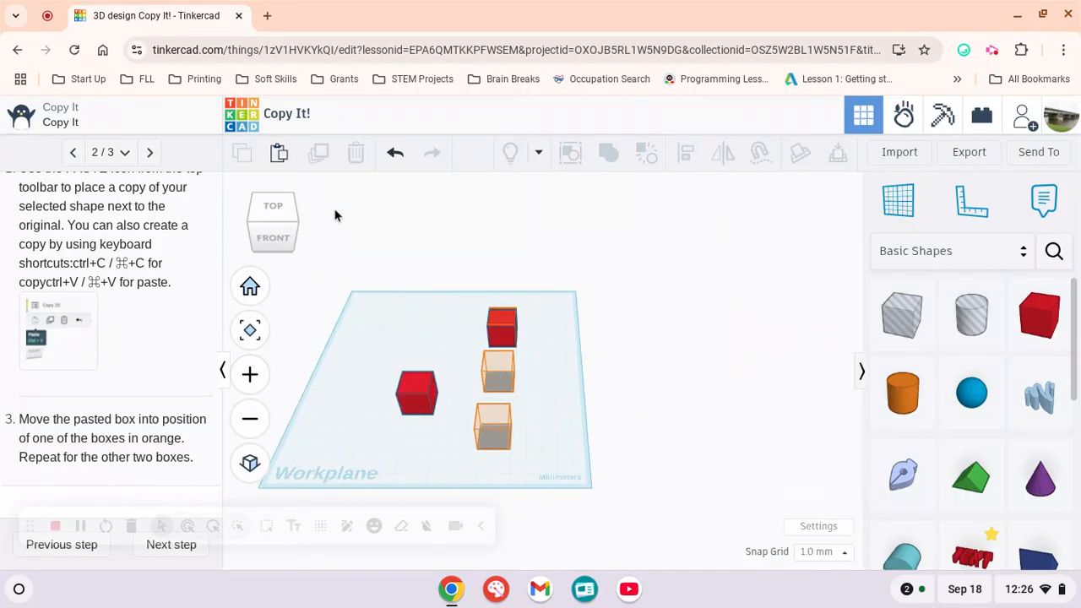
pyautogui.click(285, 160)
pyautogui.moveTo(422, 393); pyautogui.dragTo(455, 420)
pyautogui.click(396, 154)
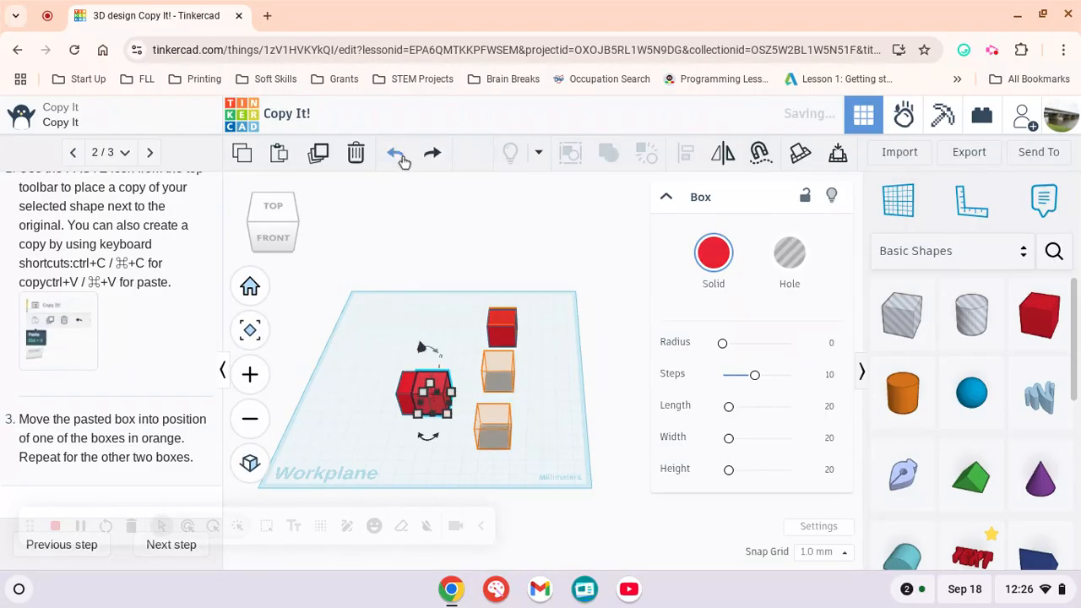
pyautogui.moveTo(432, 386); pyautogui.dragTo(509, 367)
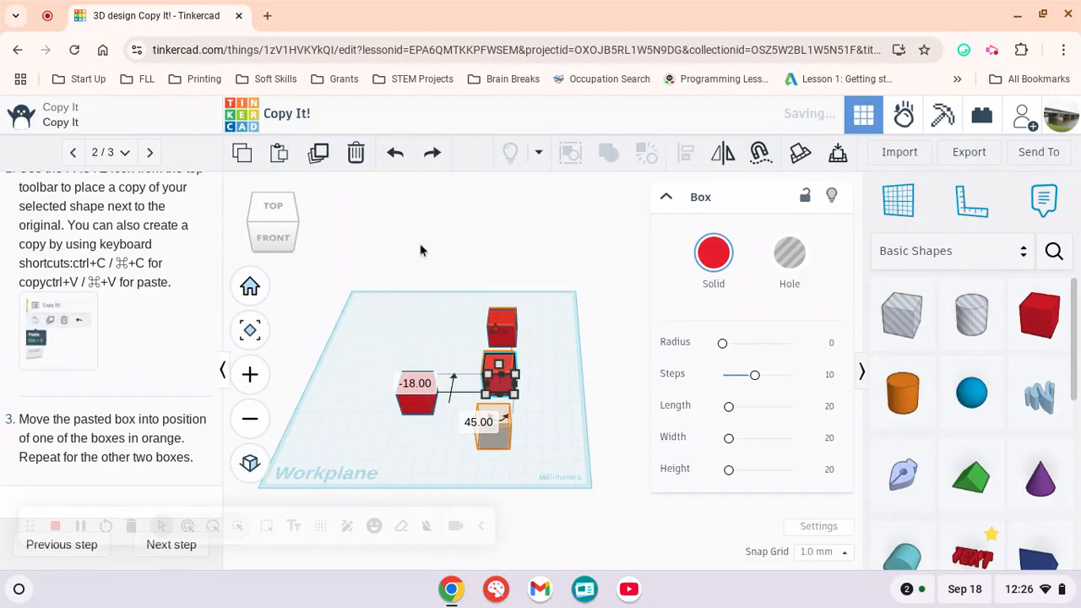
pyautogui.click(283, 155)
pyautogui.moveTo(507, 377); pyautogui.dragTo(505, 425)
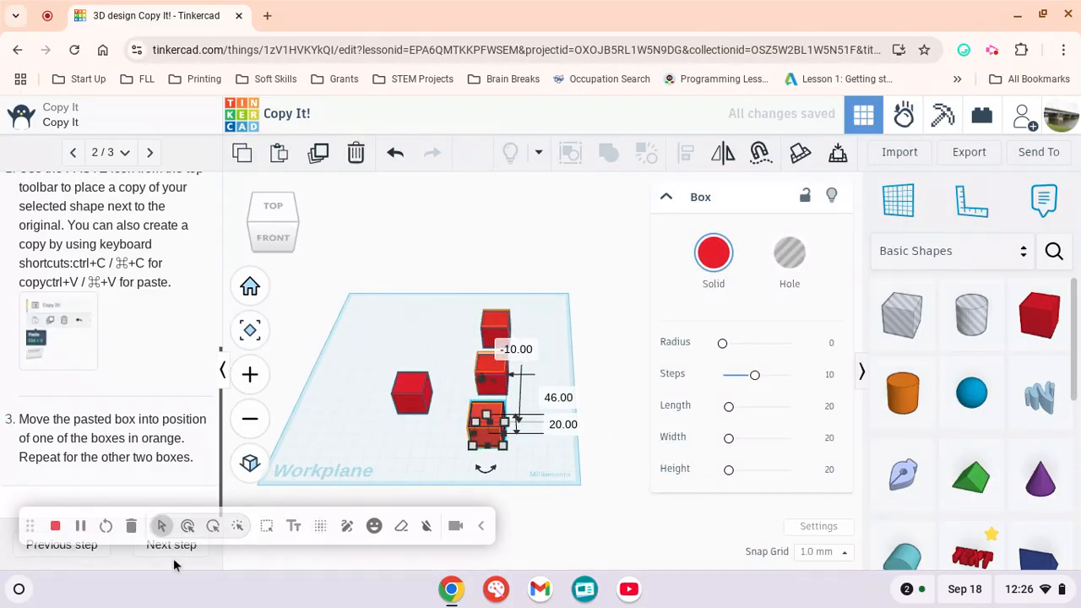
# - Finish the Copy It tutorial and begin the next one, Duplicate It
pyautogui.click(174, 557)
pyautogui.click(179, 557)
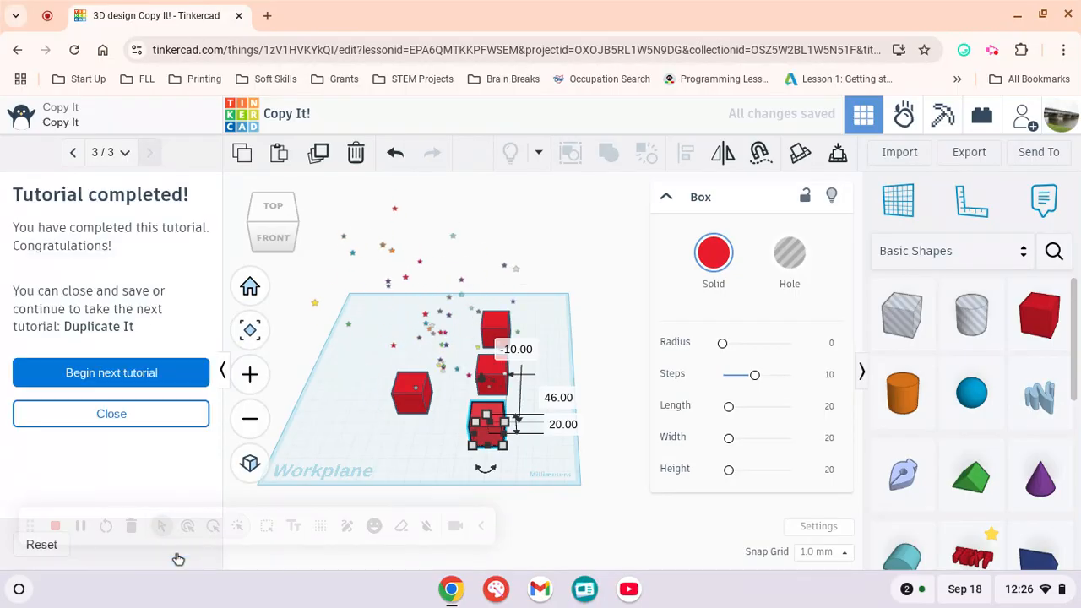
pyautogui.click(139, 375)
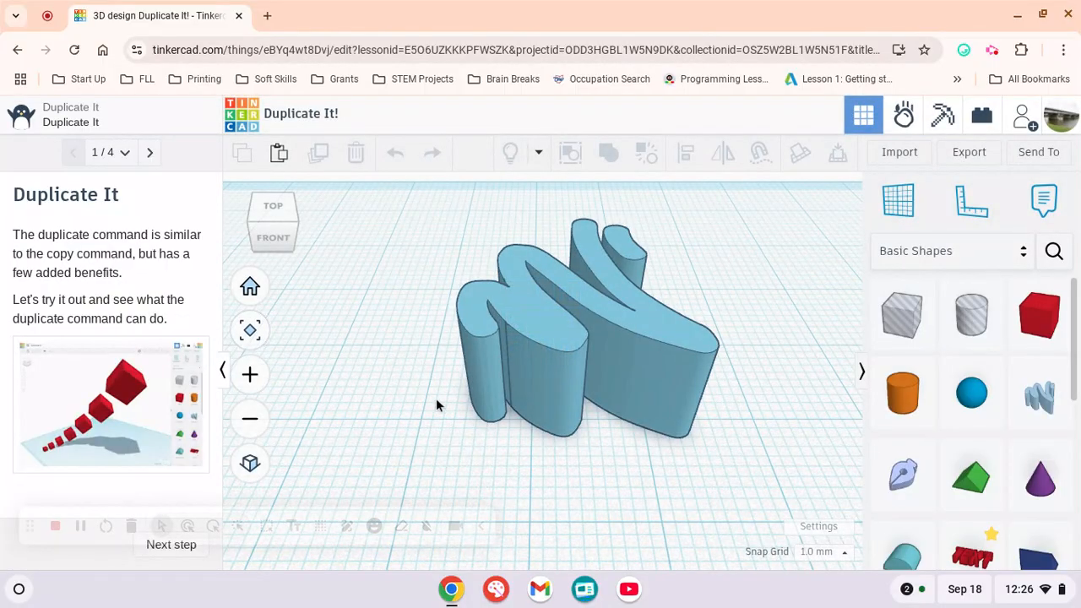
# - Continue to page 2 of the Duplicate It tutorial and place a red box from Basic Shapes in the scene
pyautogui.click(175, 549)
pyautogui.scroll(-1, 143, 376)
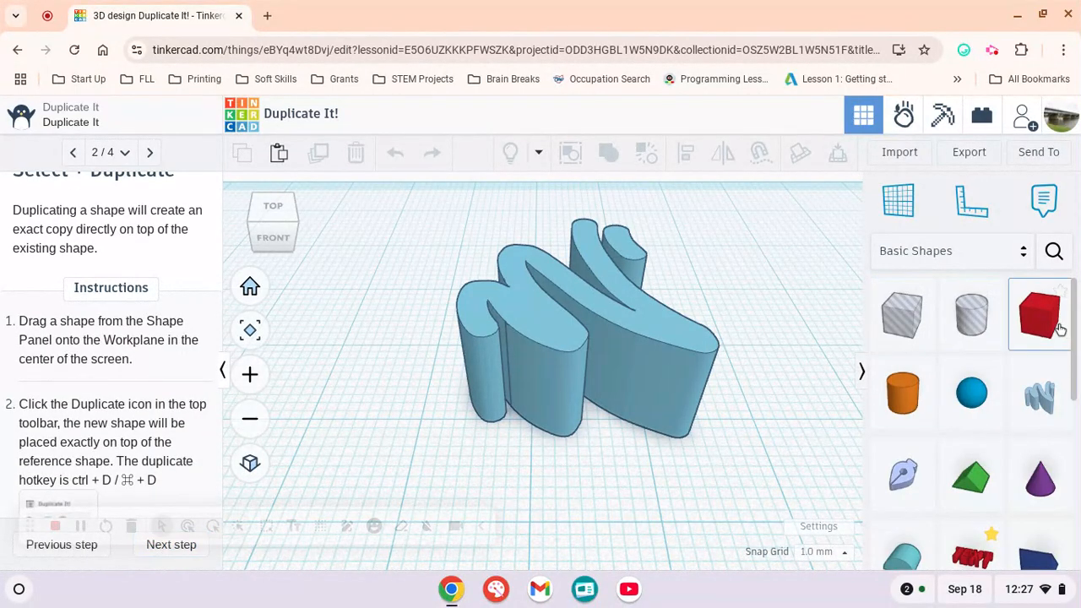
pyautogui.moveTo(980, 326); pyautogui.dragTo(722, 318)
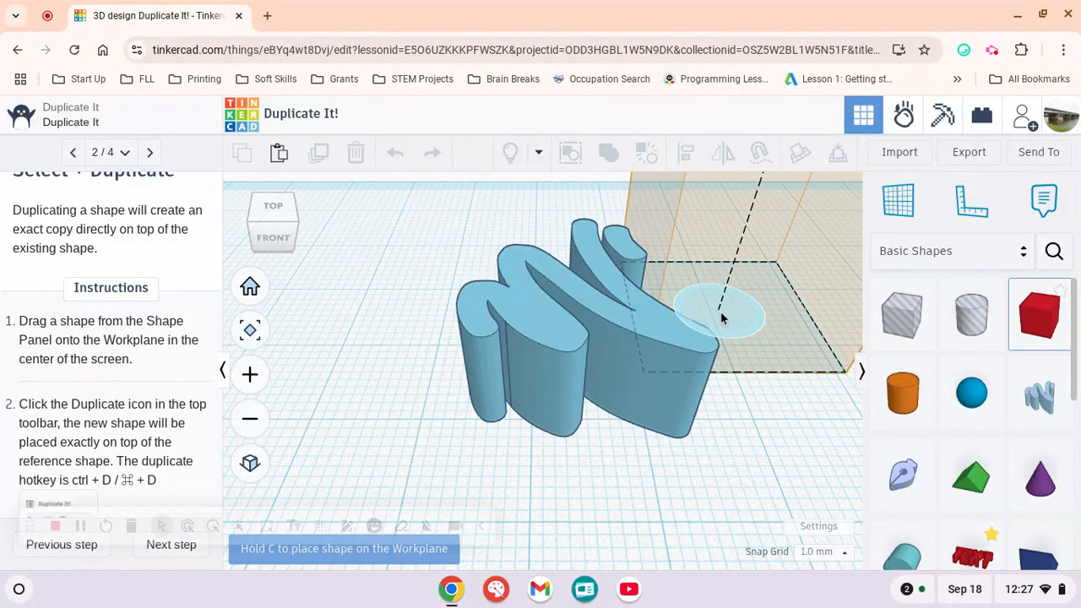
pyautogui.moveTo(661, 387); pyautogui.dragTo(659, 385)
# - Delete the blue scribble shape and move the red box toward the centre of the view
pyautogui.click(549, 384)
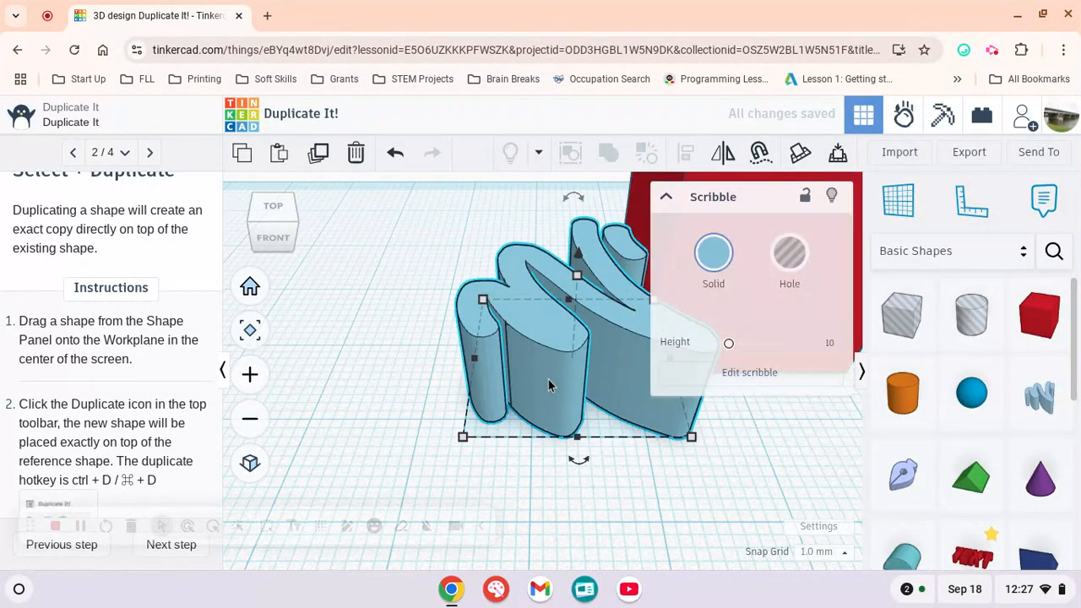
pyautogui.press('Delete')
pyautogui.moveTo(673, 308); pyautogui.dragTo(425, 388)
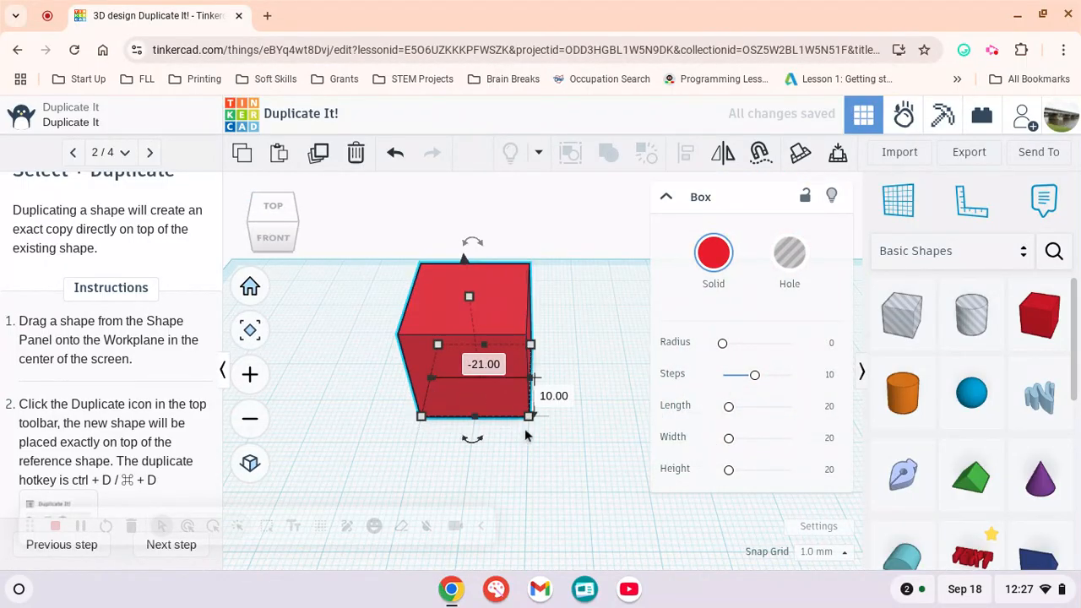
# - Duplicate the red box in place and continue to the Duplicate Again page of the tutorial
pyautogui.click(317, 155)
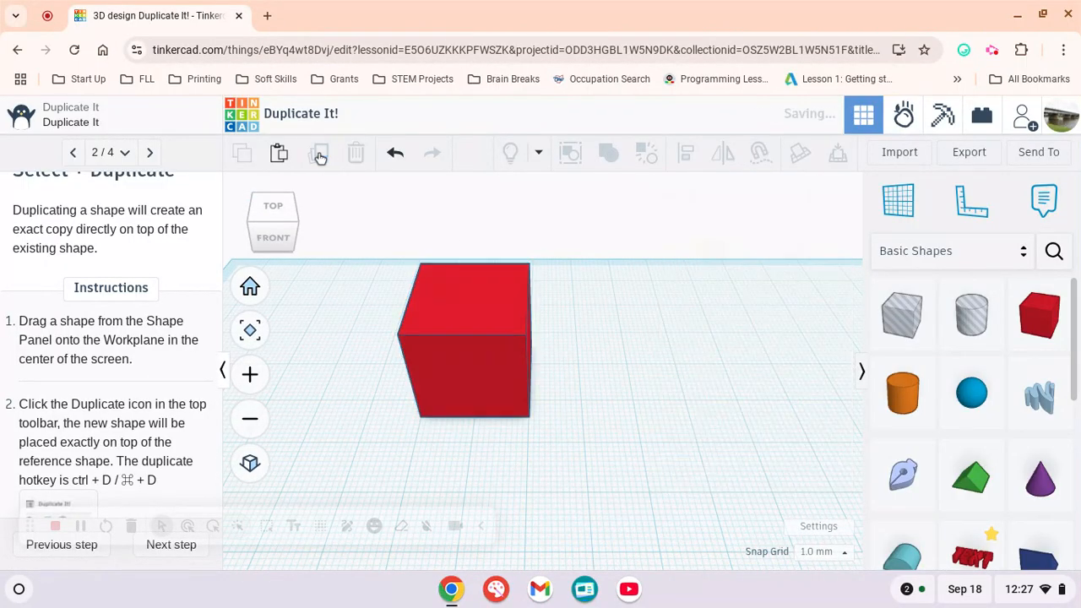
pyautogui.scroll(-3, 169, 353)
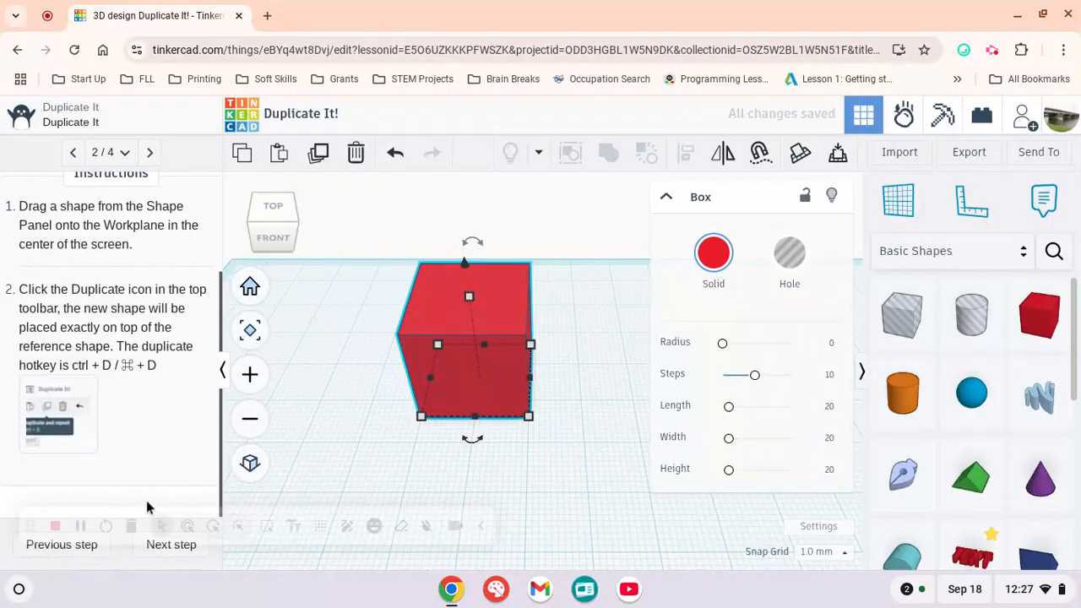
pyautogui.click(173, 547)
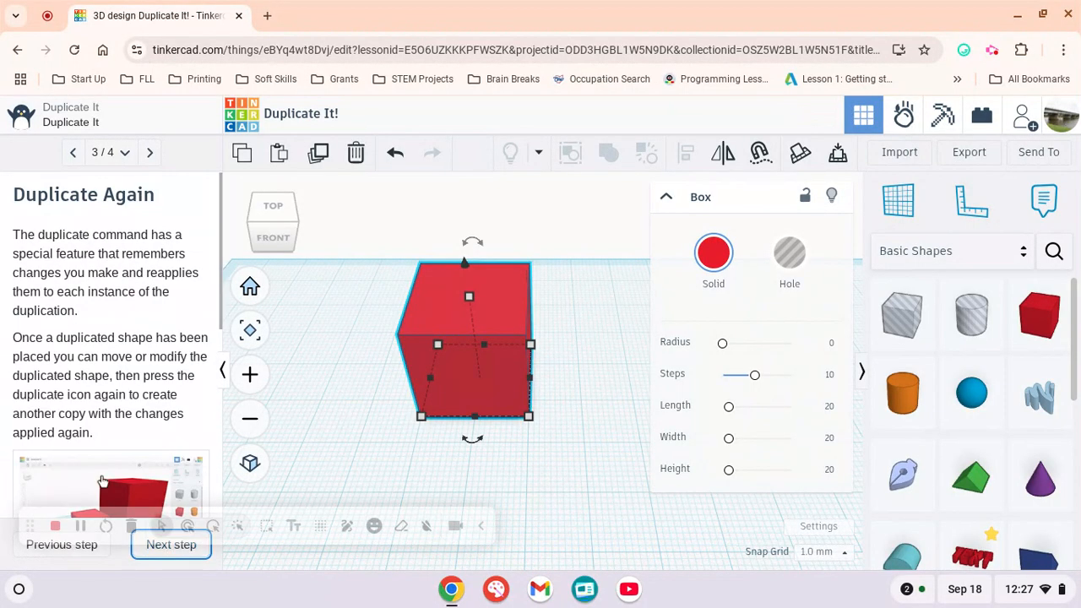
# - Move the duplicated box behind the original, then add a third box and raise it 21 mm above the workplane
pyautogui.scroll(-5, 157, 443)
pyautogui.moveTo(427, 384); pyautogui.dragTo(483, 294)
pyautogui.moveTo(484, 229); pyautogui.dragTo(483, 193)
pyautogui.click(577, 257)
pyautogui.moveTo(609, 368); pyautogui.dragTo(530, 341, button='right')
pyautogui.moveTo(524, 324); pyautogui.dragTo(518, 217)
pyautogui.scroll(-2, 166, 461)
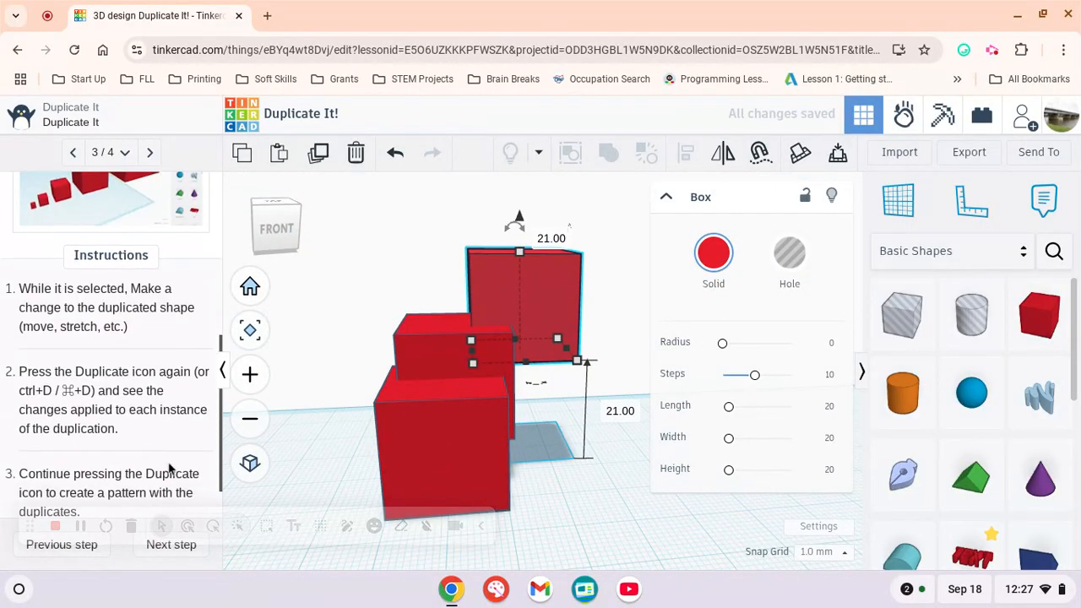
# - Finish the Duplicate It tutorial and begin the next one, Hide It
pyautogui.click(173, 548)
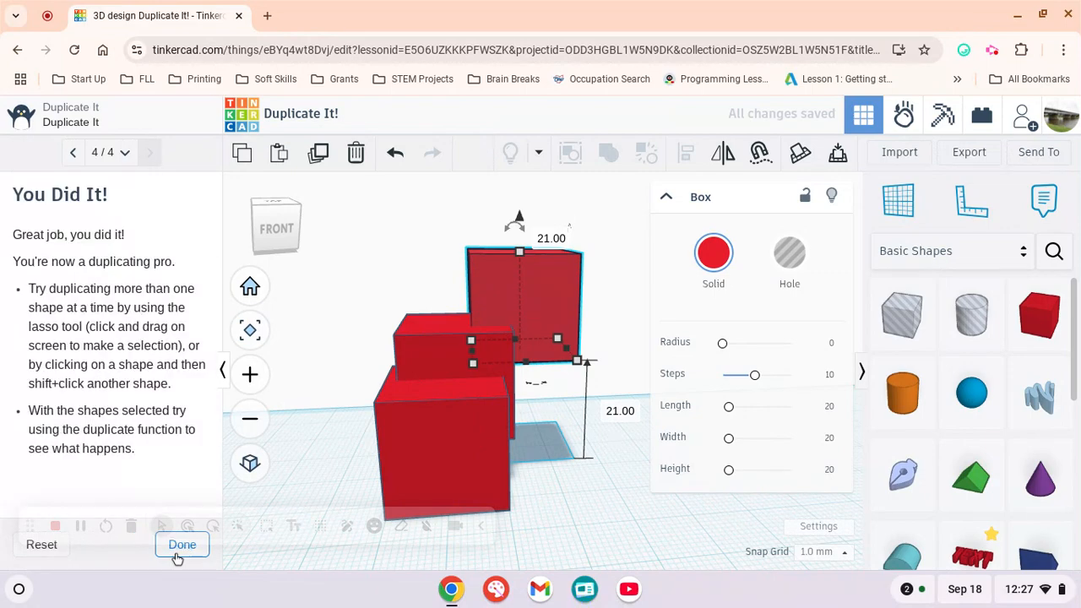
pyautogui.click(177, 554)
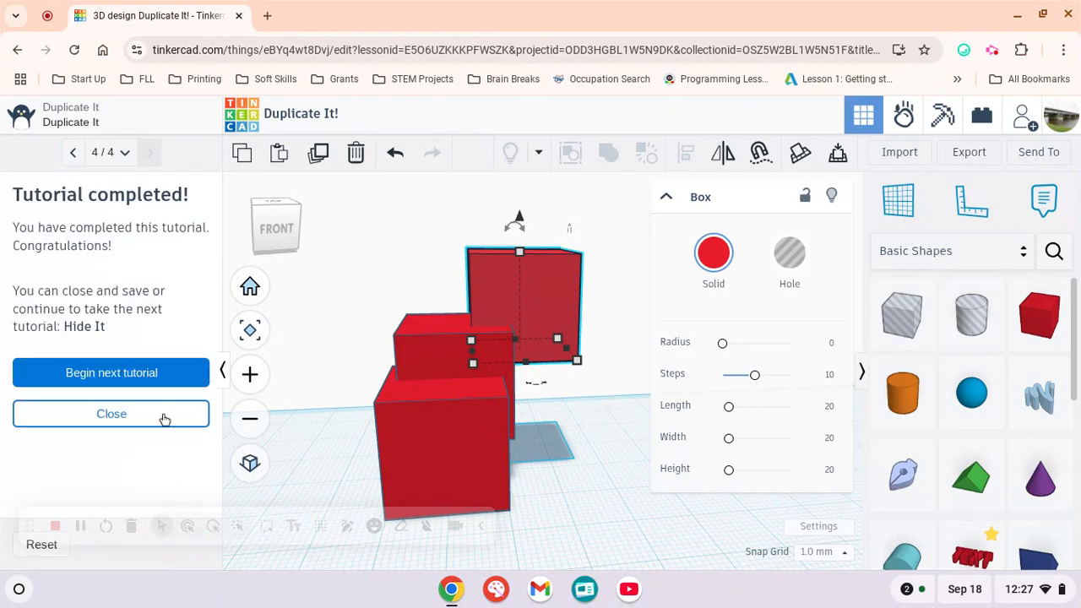
pyautogui.click(153, 380)
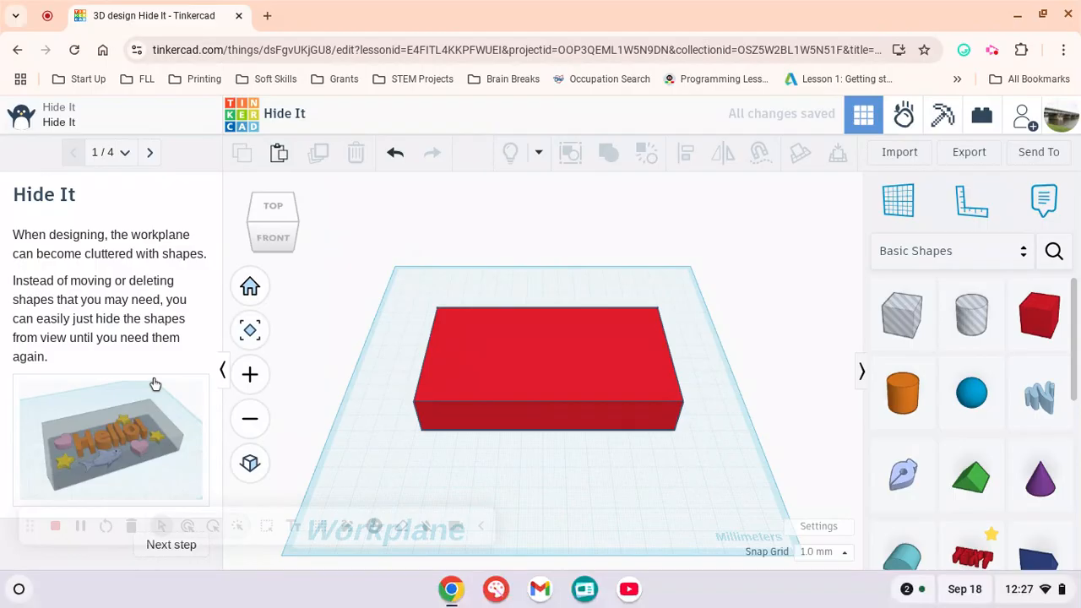
# - Continue to the Hide Section page and hide the red rectangle on the workplane
pyautogui.scroll(-1, 154, 384)
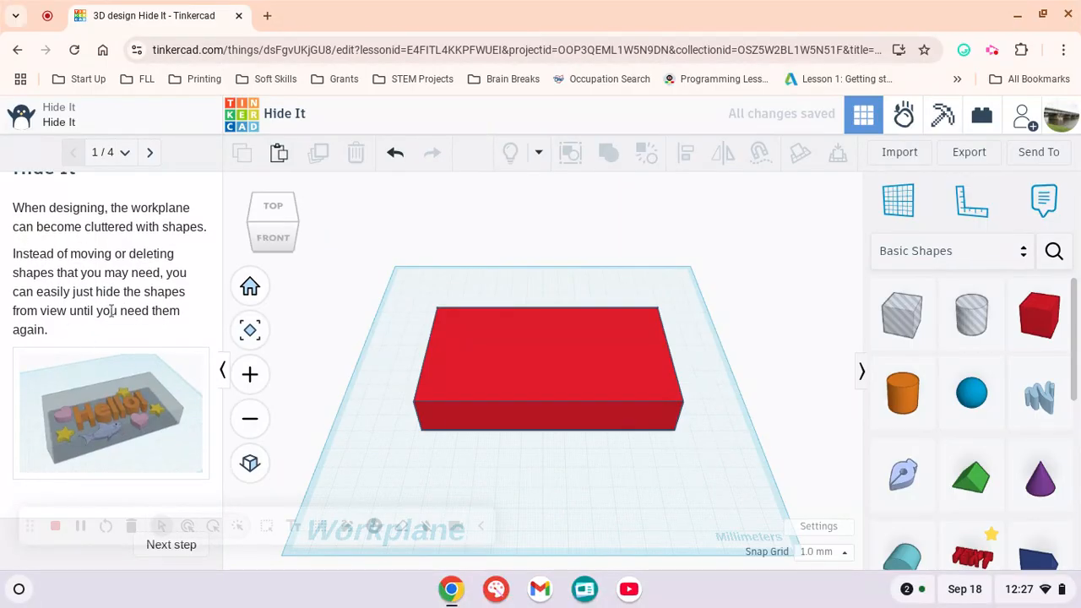
pyautogui.click(161, 550)
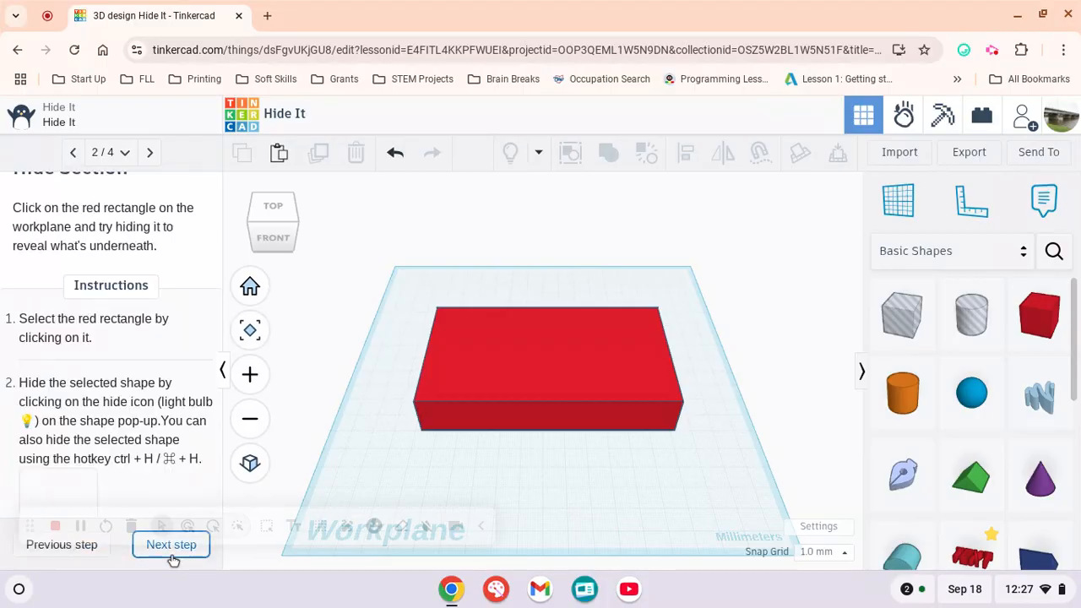
pyautogui.click(490, 391)
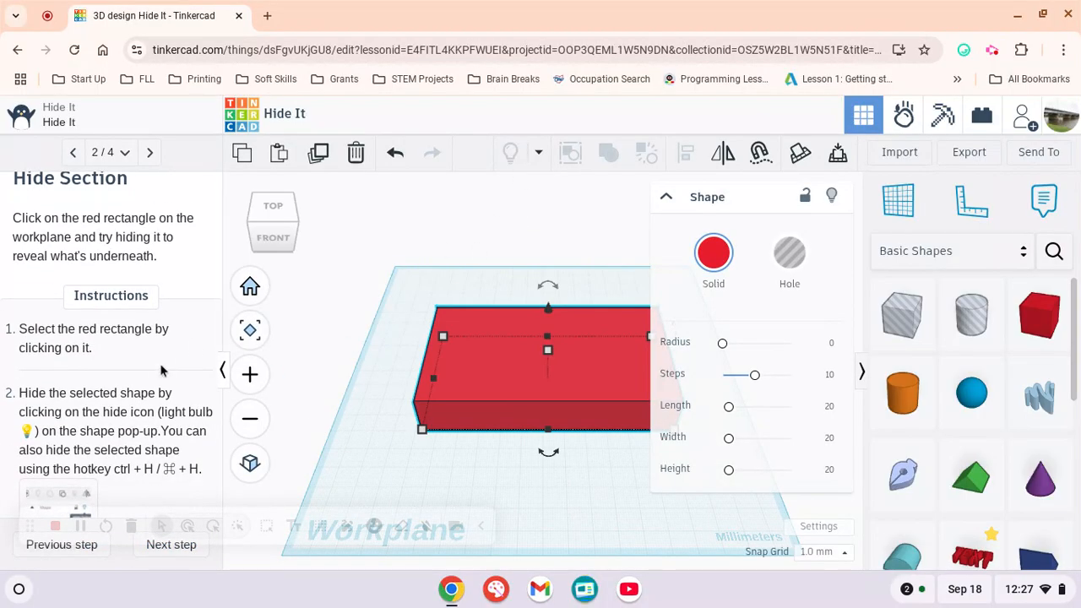
pyautogui.click(834, 196)
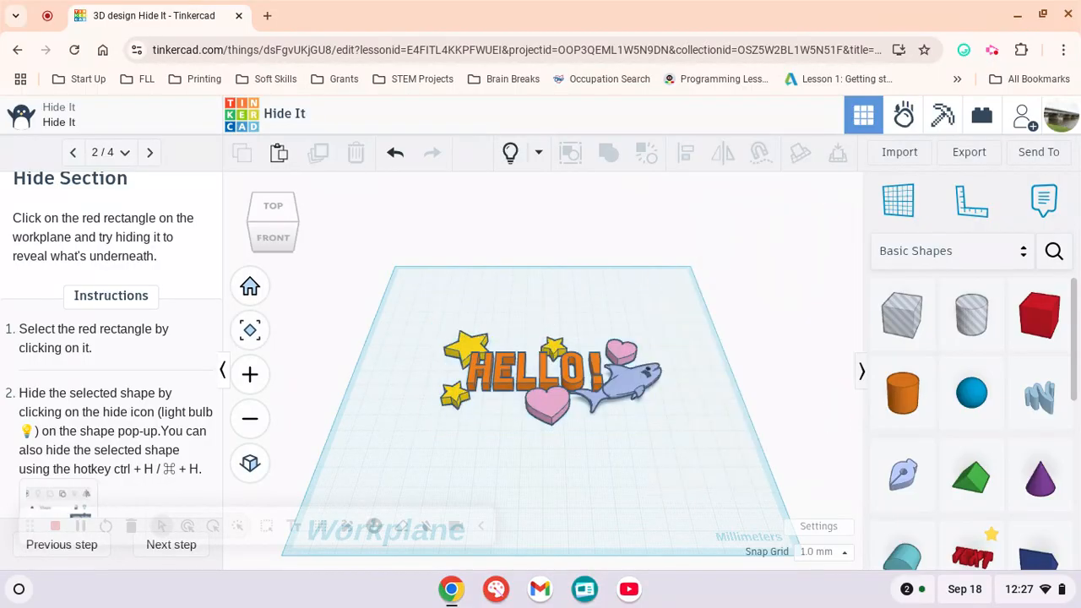
# - Toggle the red rectangle between shown and hidden, leave it shown, and continue to the Hide Selection With Lasso Tool page
pyautogui.scroll(-3, 131, 353)
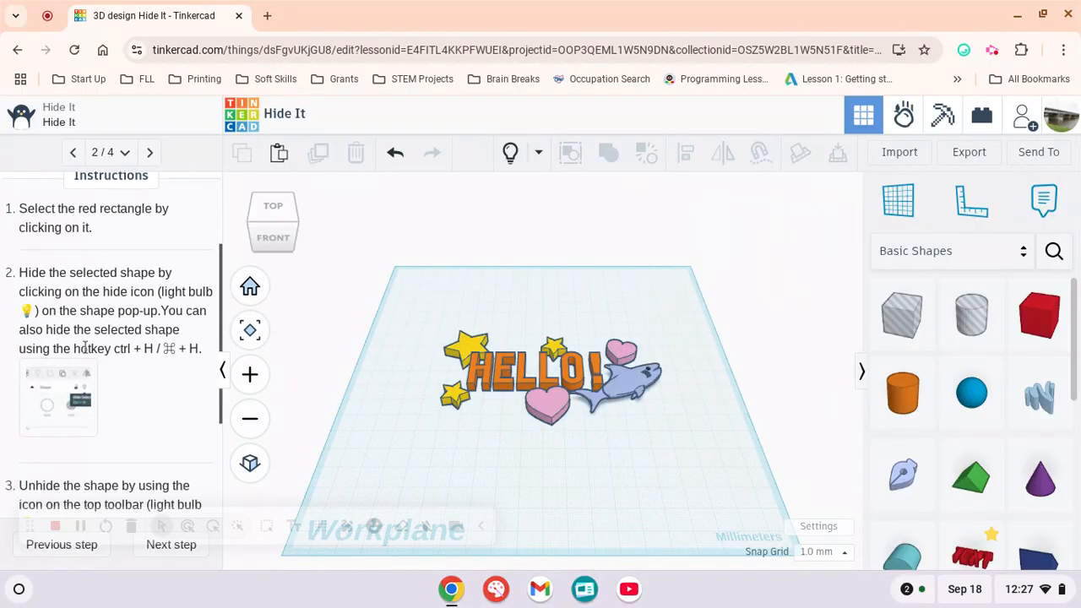
pyautogui.click(509, 152)
pyautogui.click(833, 199)
pyautogui.click(509, 152)
pyautogui.click(832, 196)
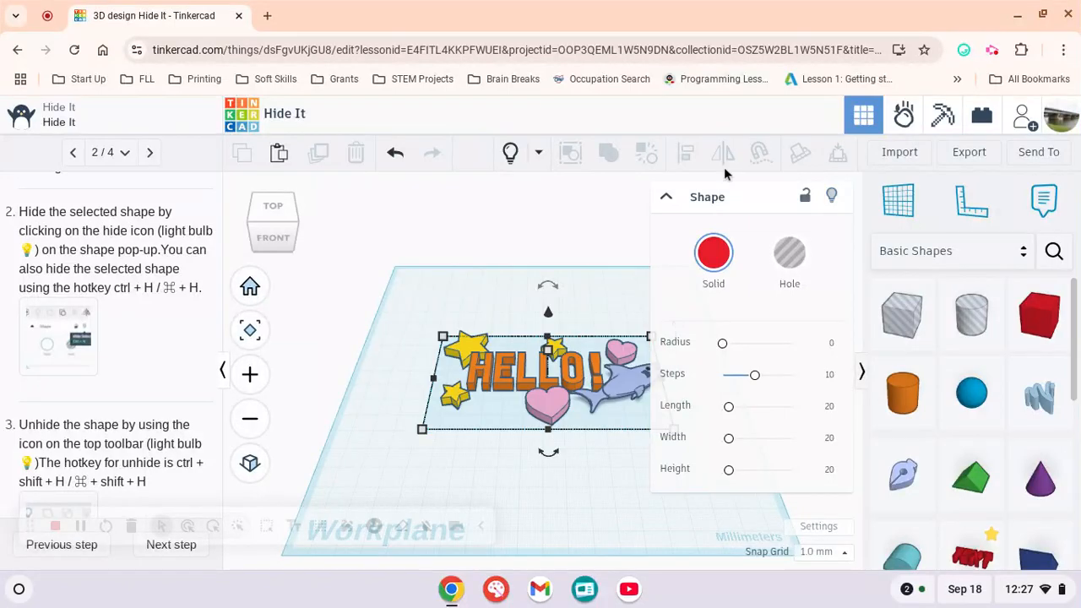
pyautogui.click(509, 152)
pyautogui.scroll(-2, 152, 473)
pyautogui.click(151, 551)
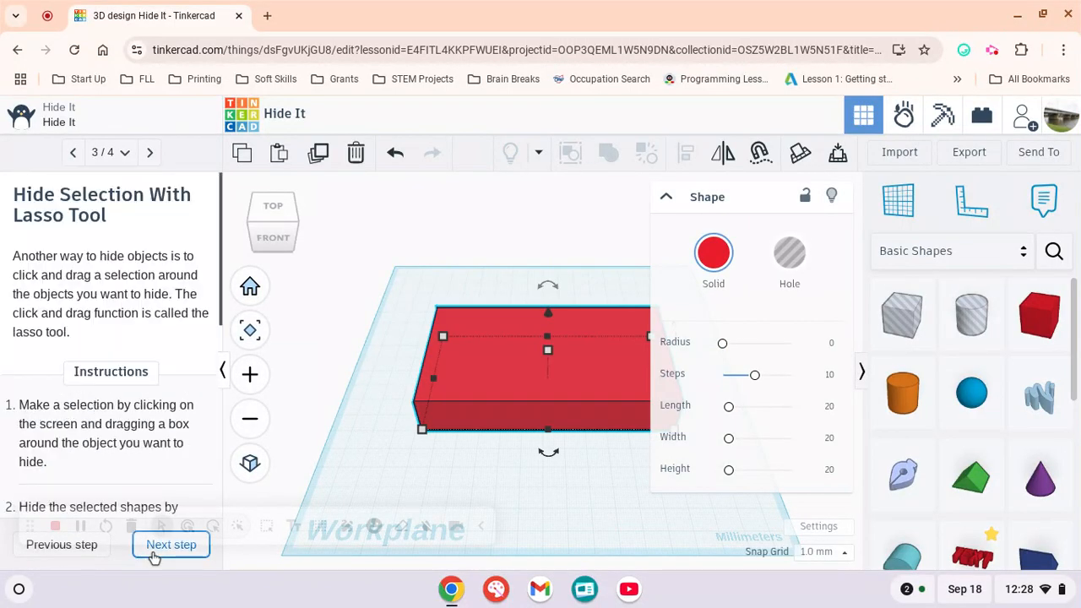
# - Hide the red rectangle again to uncover the shapes beneath it
pyautogui.click(347, 467)
pyautogui.click(593, 376)
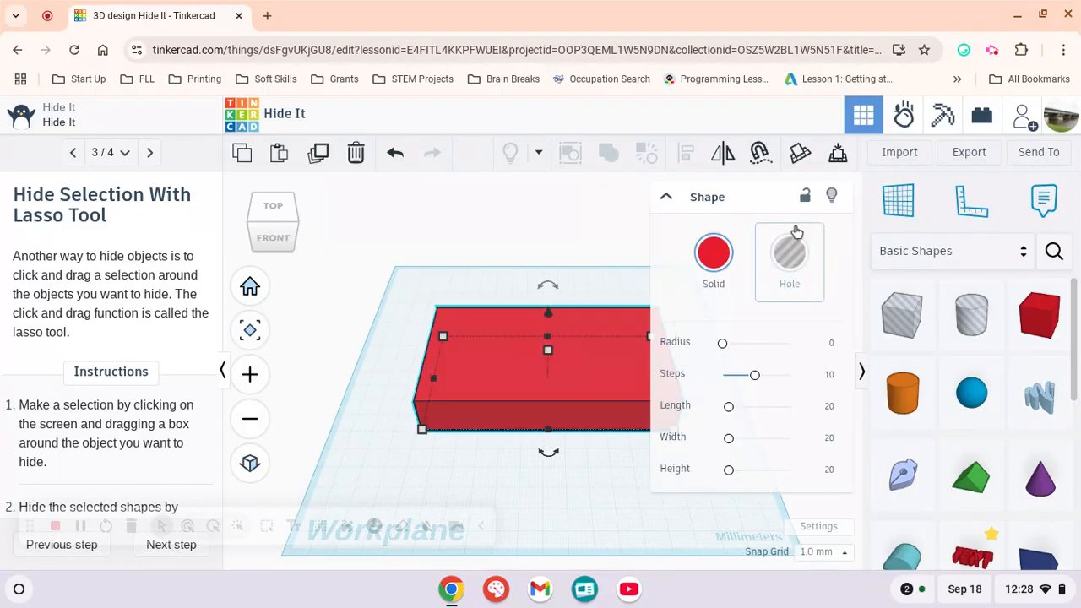
pyautogui.click(803, 187)
pyautogui.scroll(-1, 190, 380)
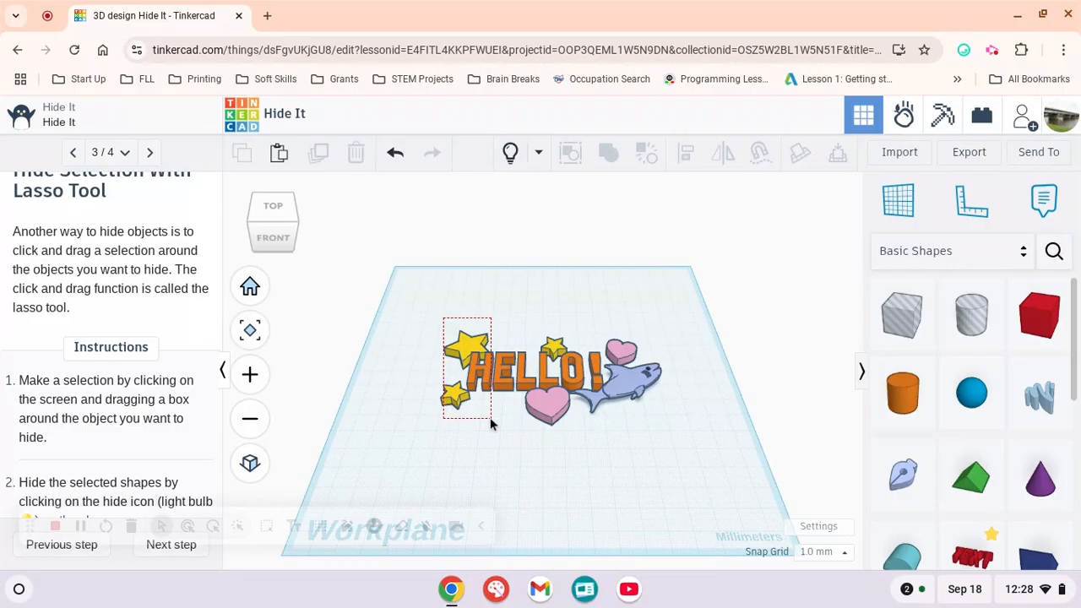
# - Lasso the HELLO text with its two leftmost stars, hide them, and show all hidden shapes again
pyautogui.moveTo(490, 424); pyautogui.dragTo(492, 425)
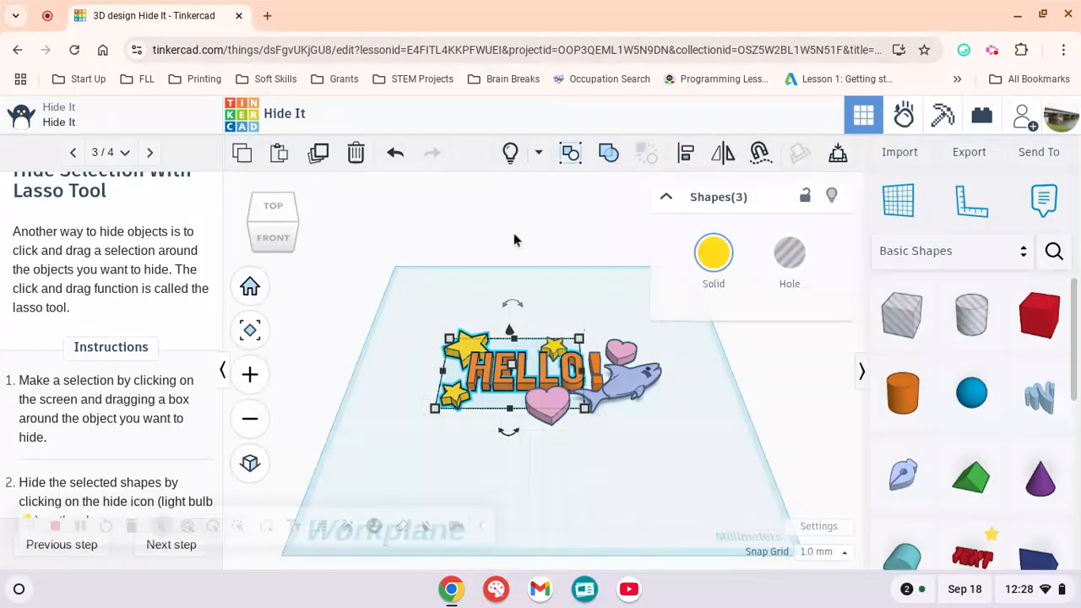
pyautogui.click(832, 196)
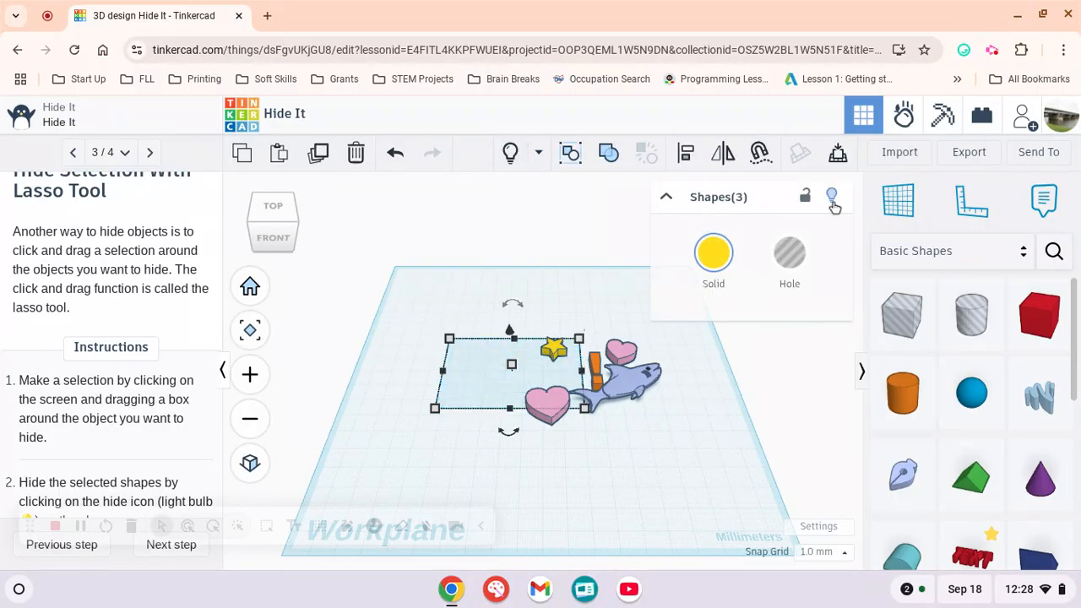
pyautogui.click(539, 153)
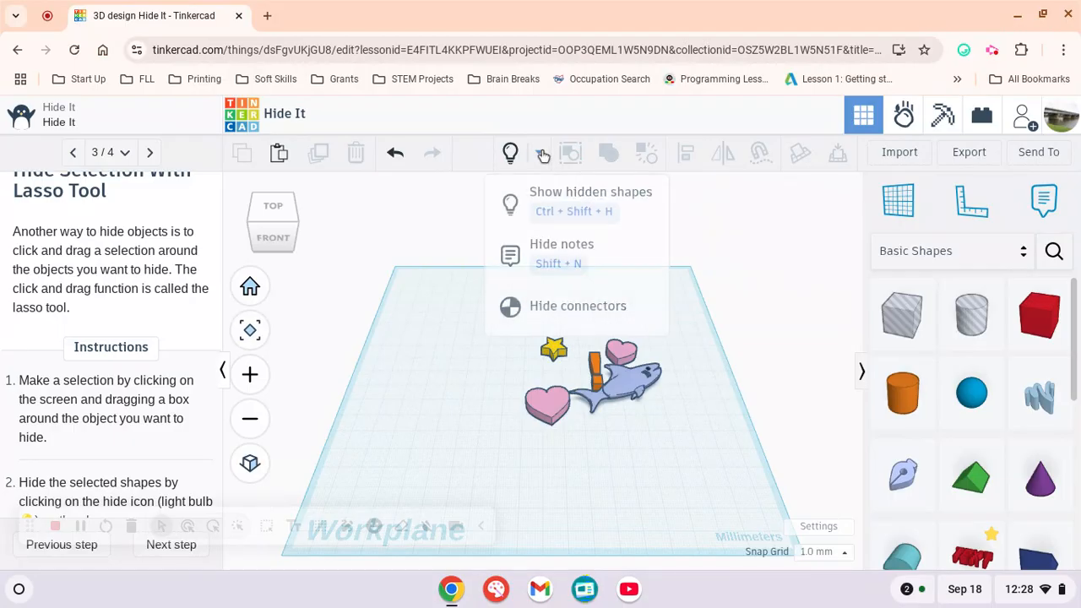
pyautogui.click(545, 218)
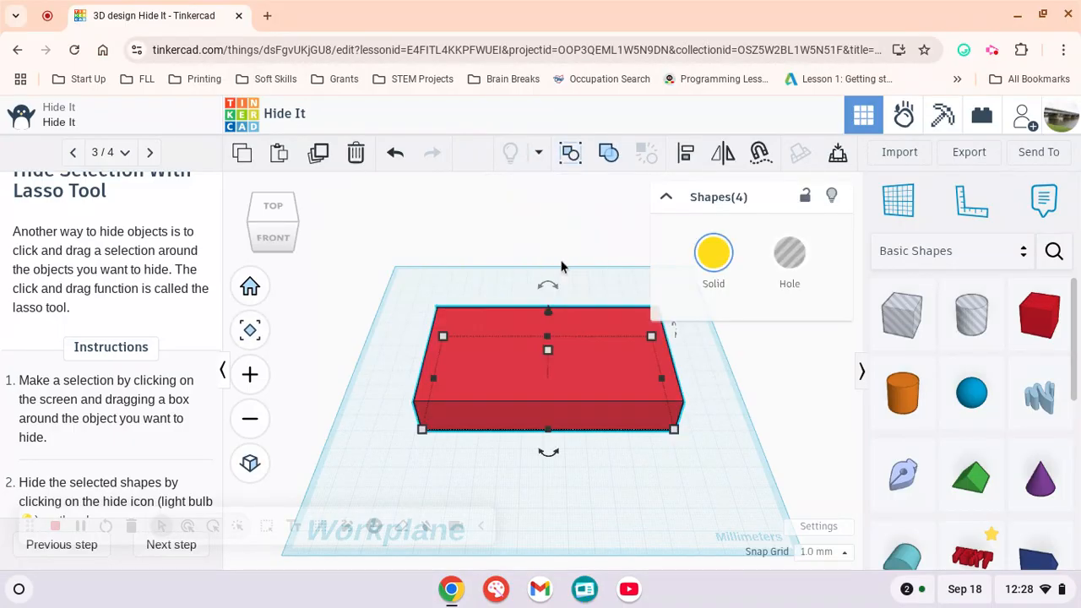
# - Finish the Hide It tutorial and begin the next one, Align It
pyautogui.scroll(-4, 173, 414)
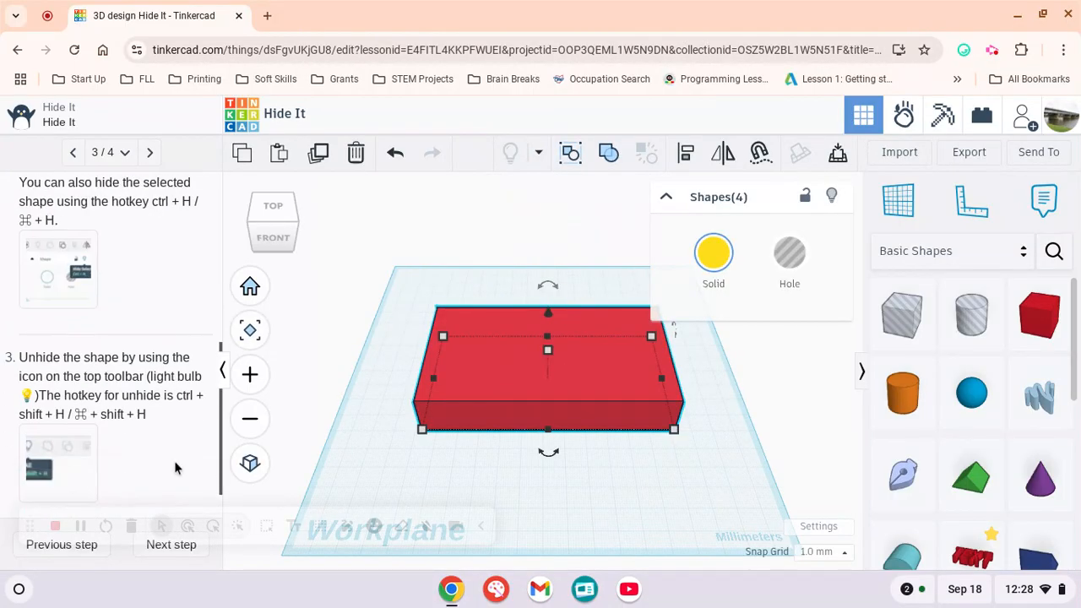
pyautogui.click(169, 545)
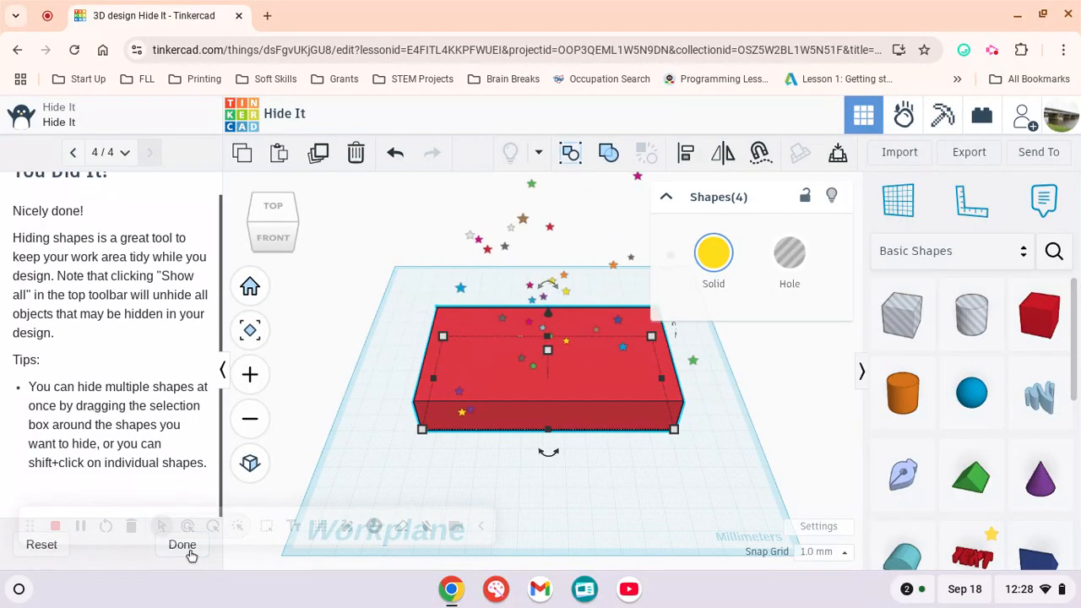
pyautogui.click(188, 548)
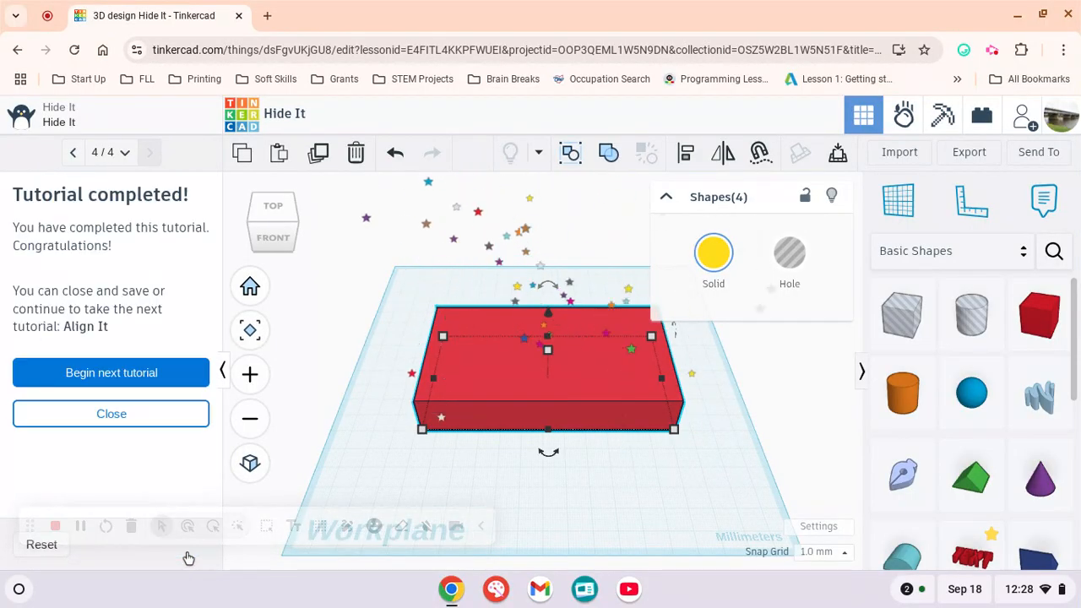
pyautogui.click(122, 381)
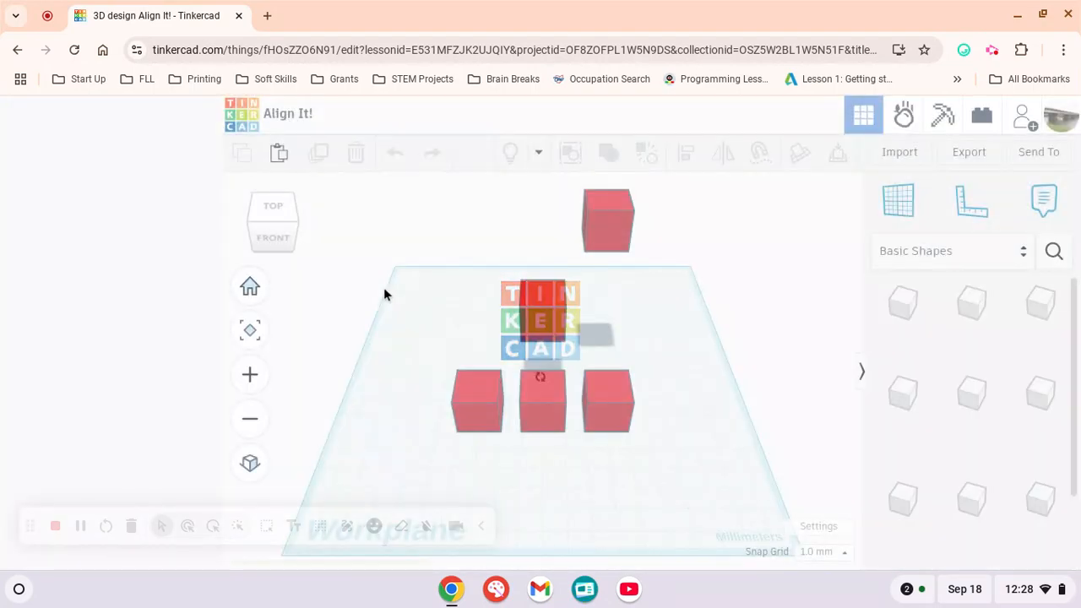
# - Delete the middle and right boxes in the front row on the workplane
pyautogui.click(603, 404)
pyautogui.press('Delete')
pyautogui.click(556, 375)
pyautogui.press('Delete')
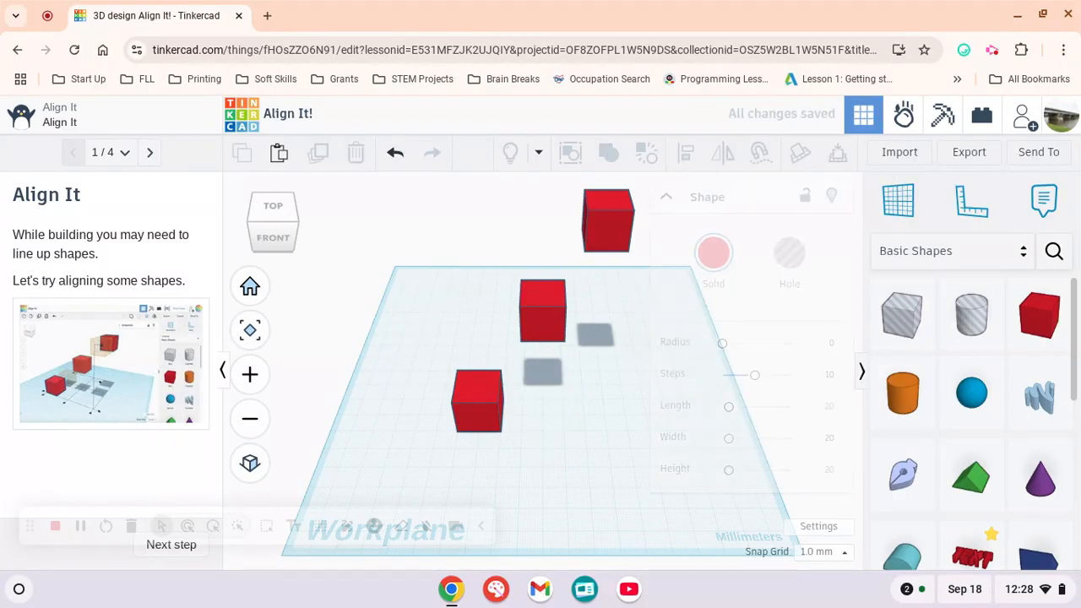
# - Advance the Align It tutorial to page 2, select all the boxes on the workplane and collapse their shape properties
pyautogui.click(181, 557)
pyautogui.scroll(-4, 132, 464)
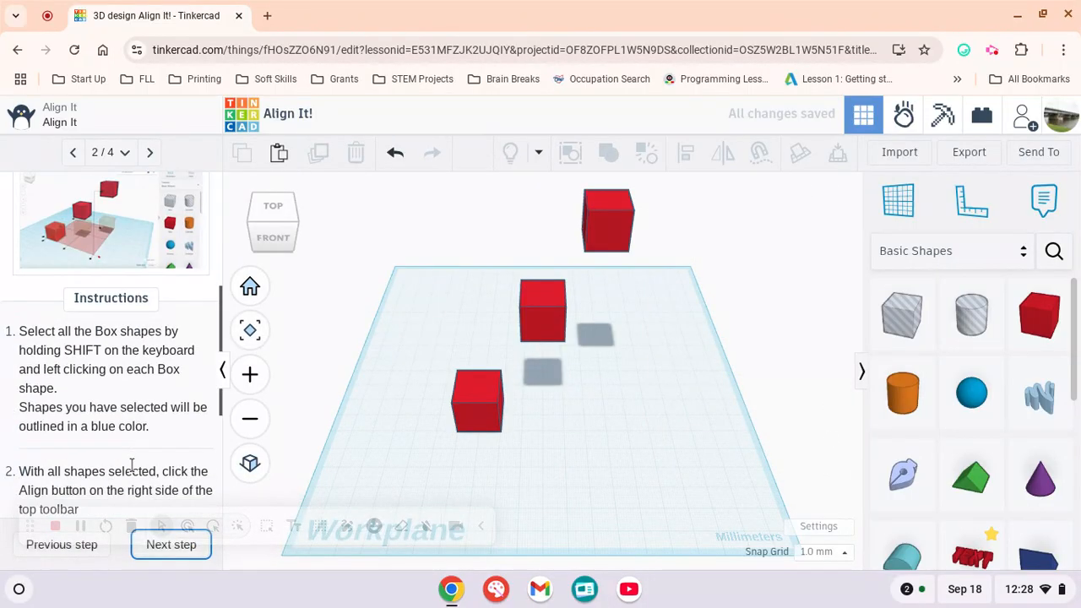
pyautogui.scroll(-1, 131, 465)
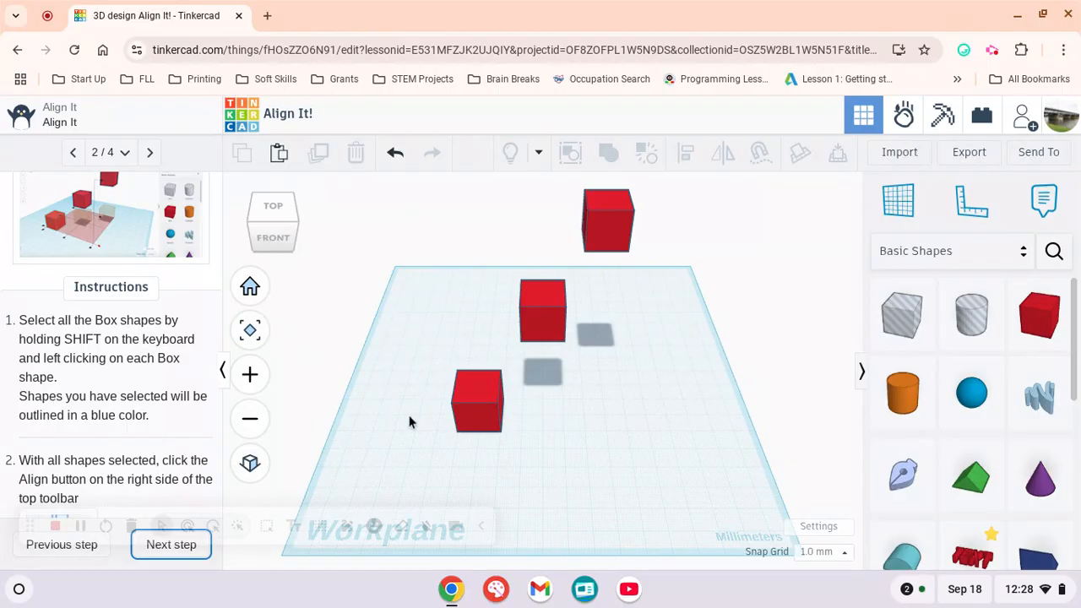
pyautogui.moveTo(409, 181); pyautogui.dragTo(664, 462)
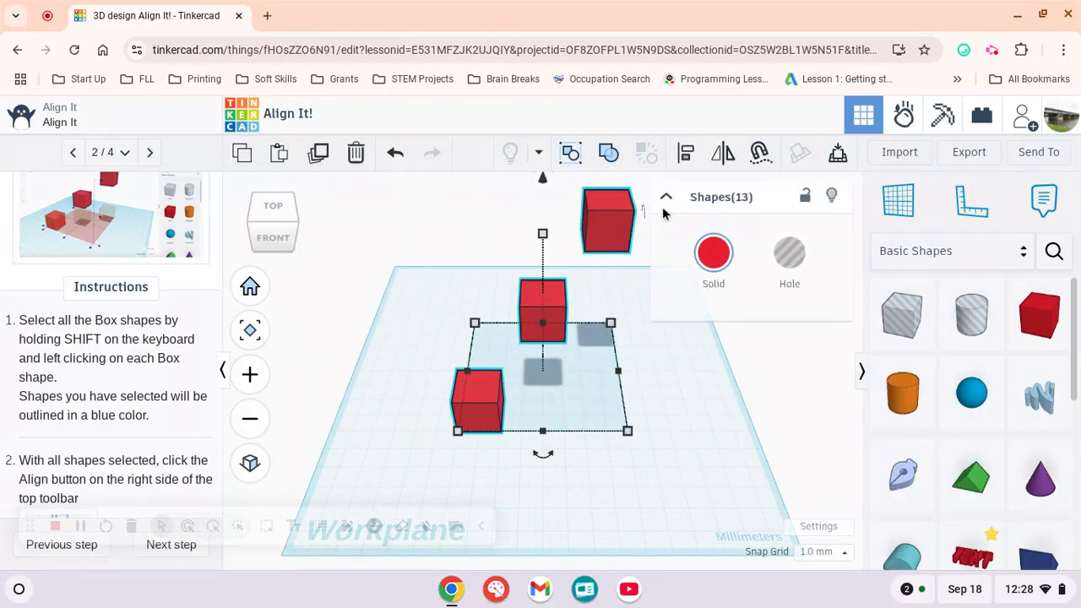
pyautogui.click(666, 198)
pyautogui.scroll(-1, 130, 376)
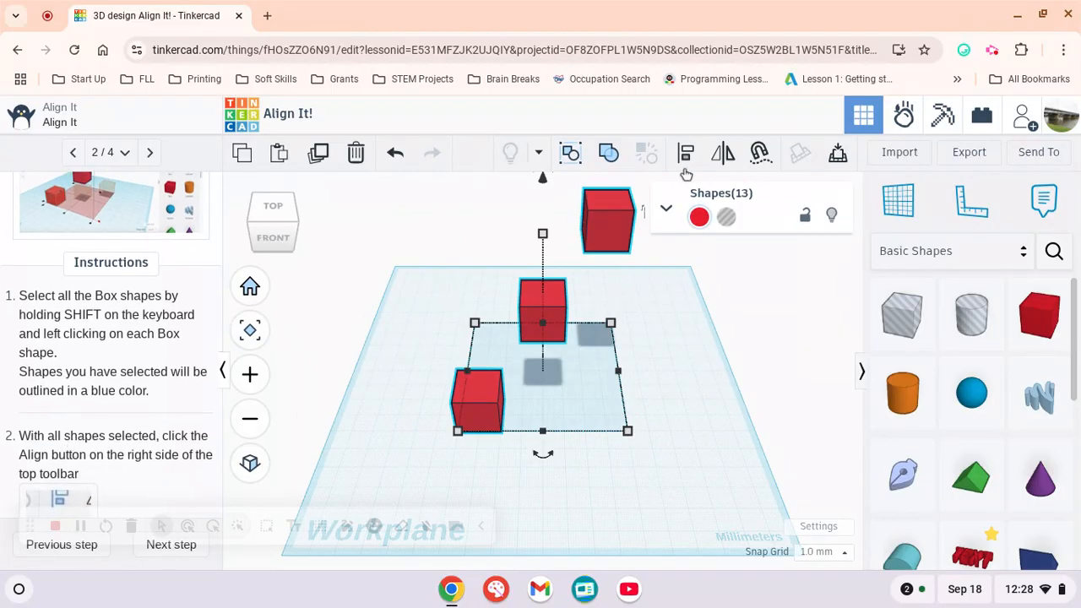
# - Clear the selection, select all the boxes again, and start Align to preview its alignment positions
pyautogui.click(639, 278)
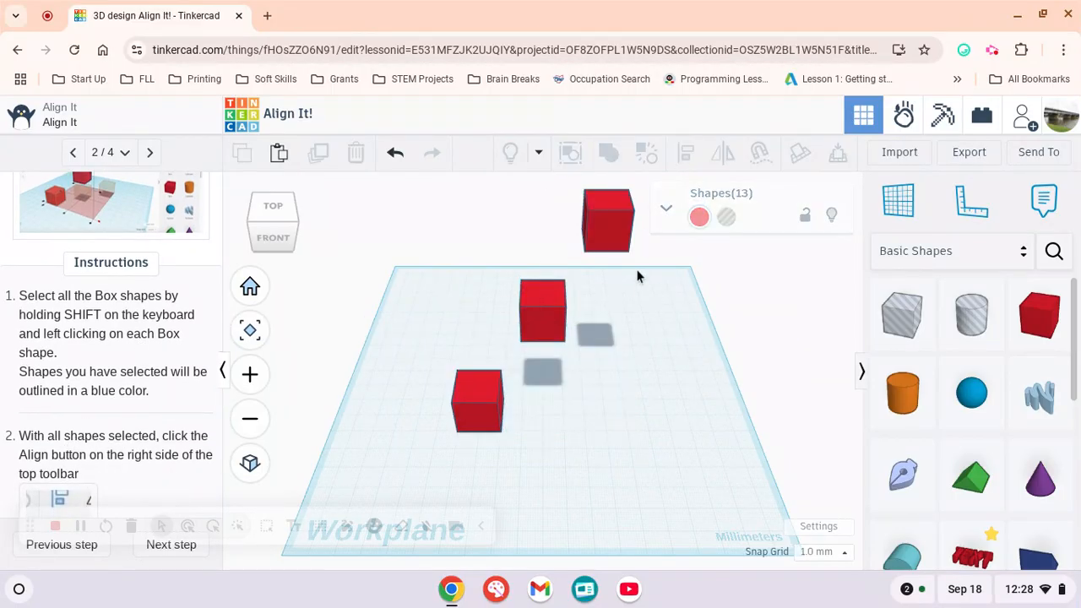
pyautogui.moveTo(433, 203); pyautogui.dragTo(684, 441)
pyautogui.click(687, 153)
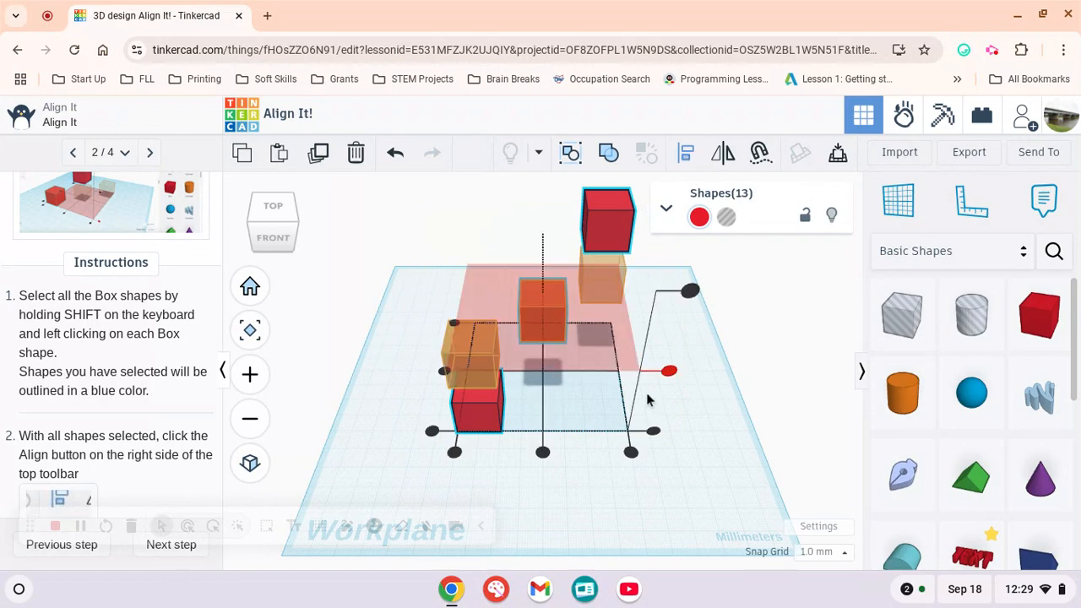
pyautogui.scroll(-3, 153, 436)
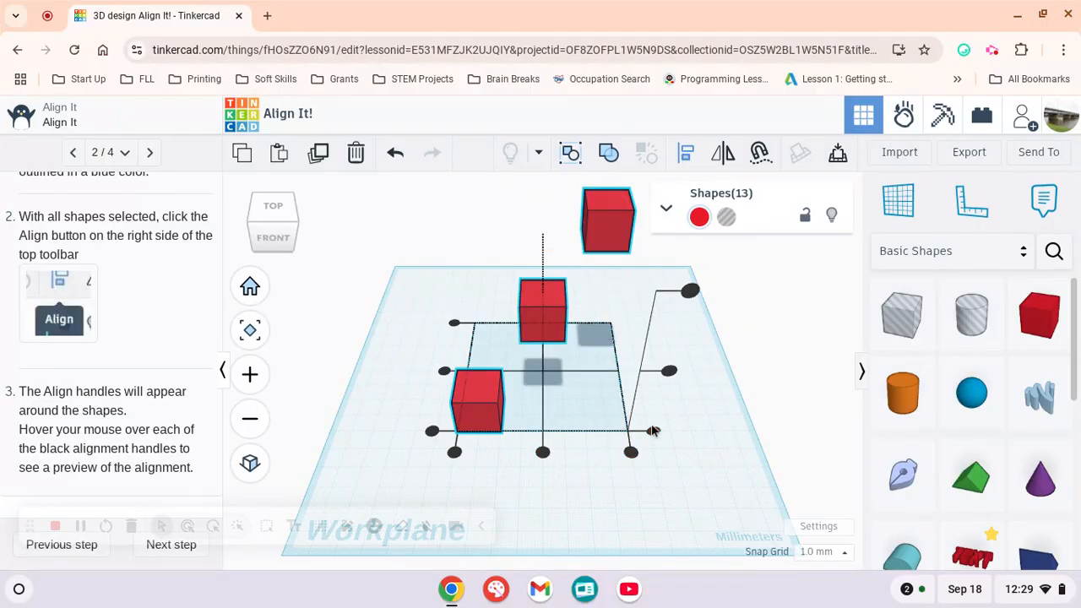
pyautogui.click(249, 418)
pyautogui.scroll(-1, 140, 412)
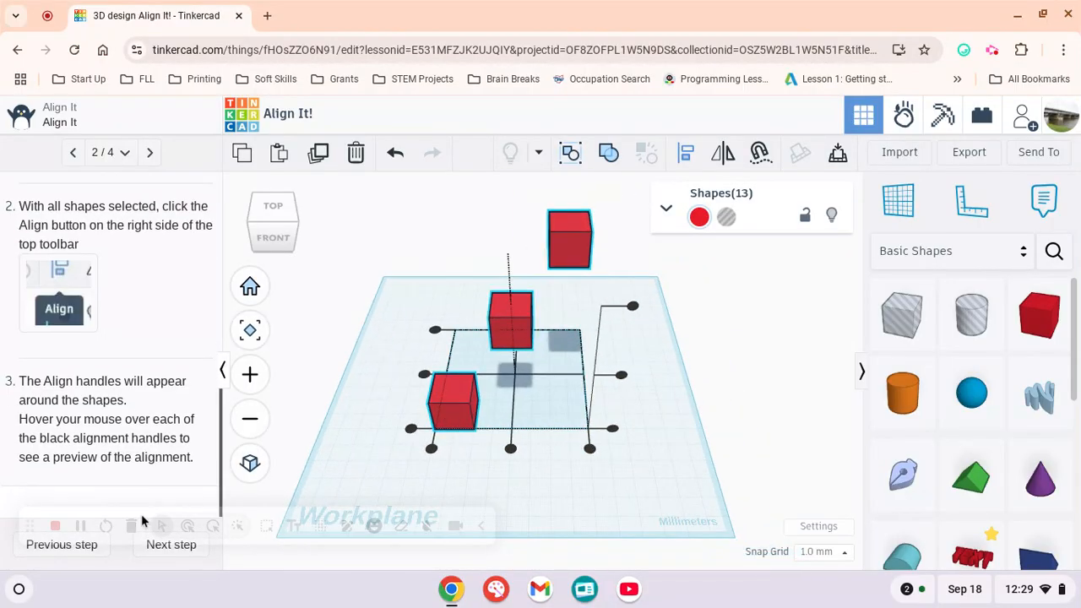
# - Advance the tutorial to page 3 and align all the boxes to the front edge of the front box
pyautogui.click(170, 544)
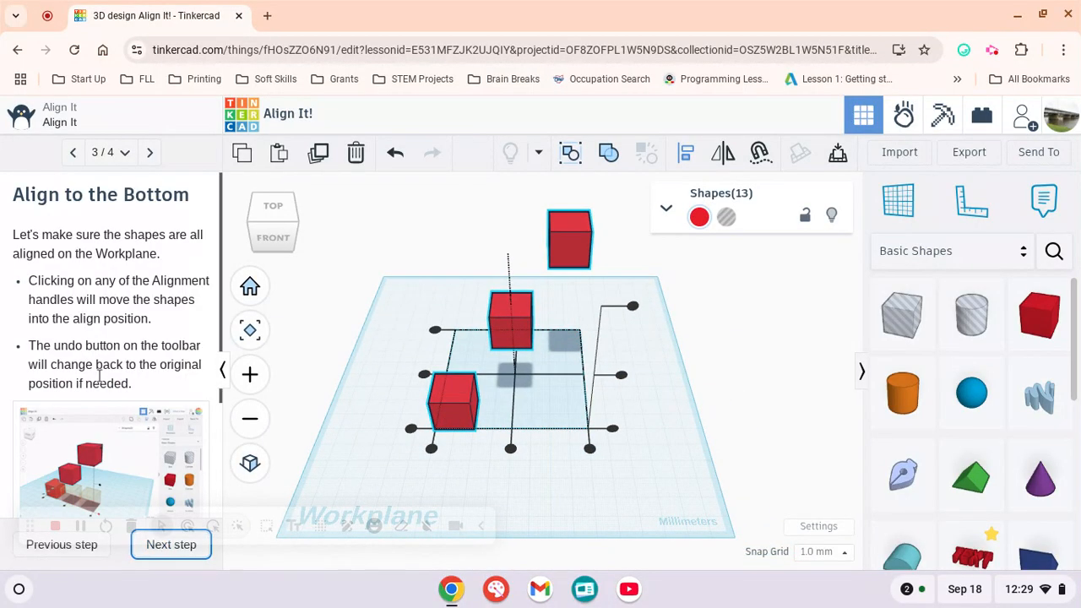
pyautogui.scroll(-5, 99, 374)
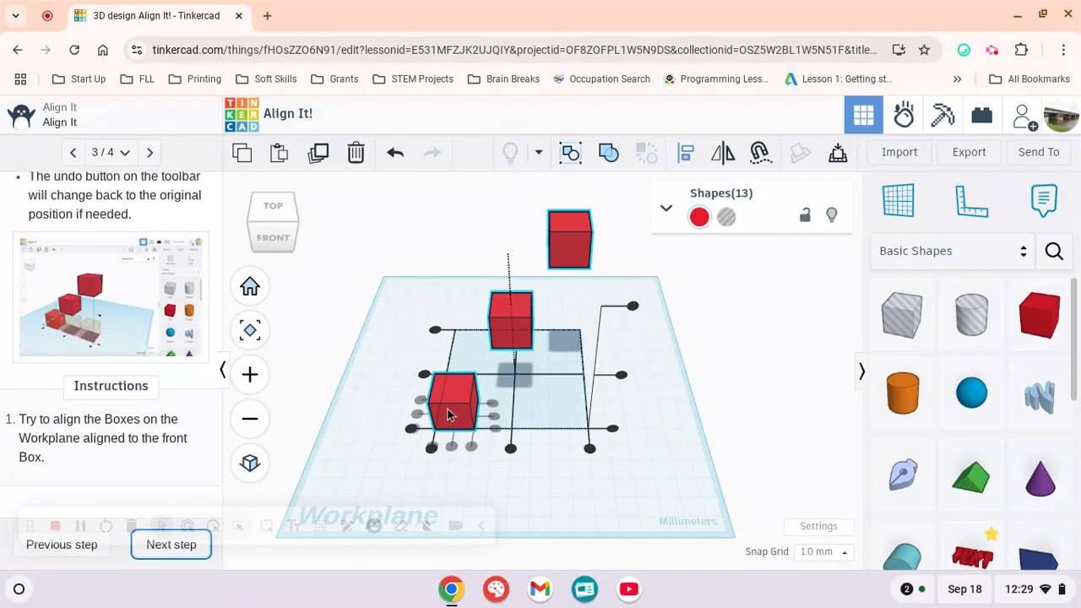
pyautogui.click(614, 430)
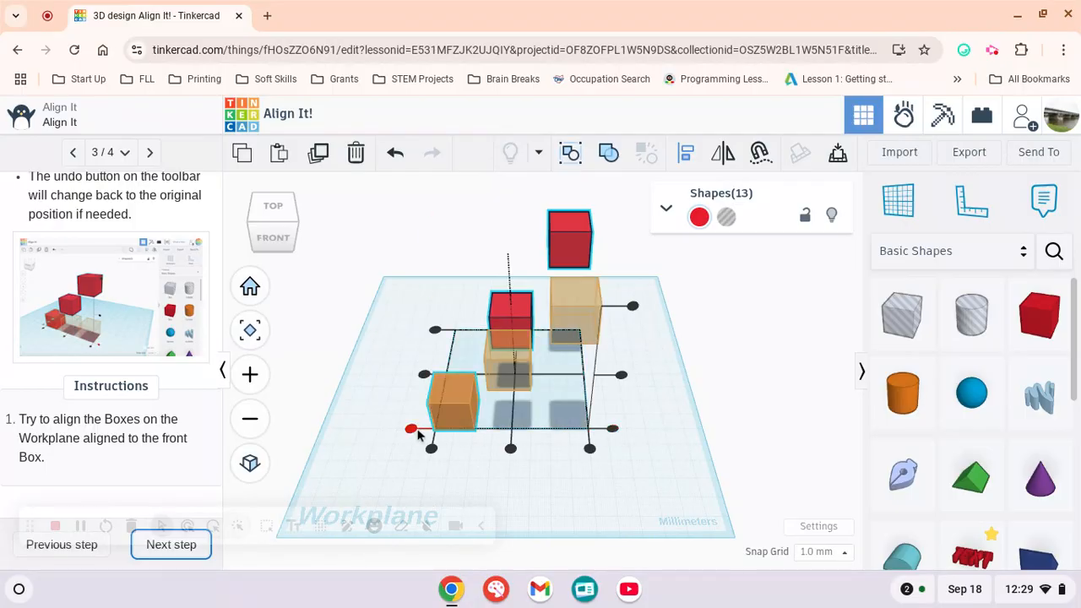
pyautogui.click(412, 430)
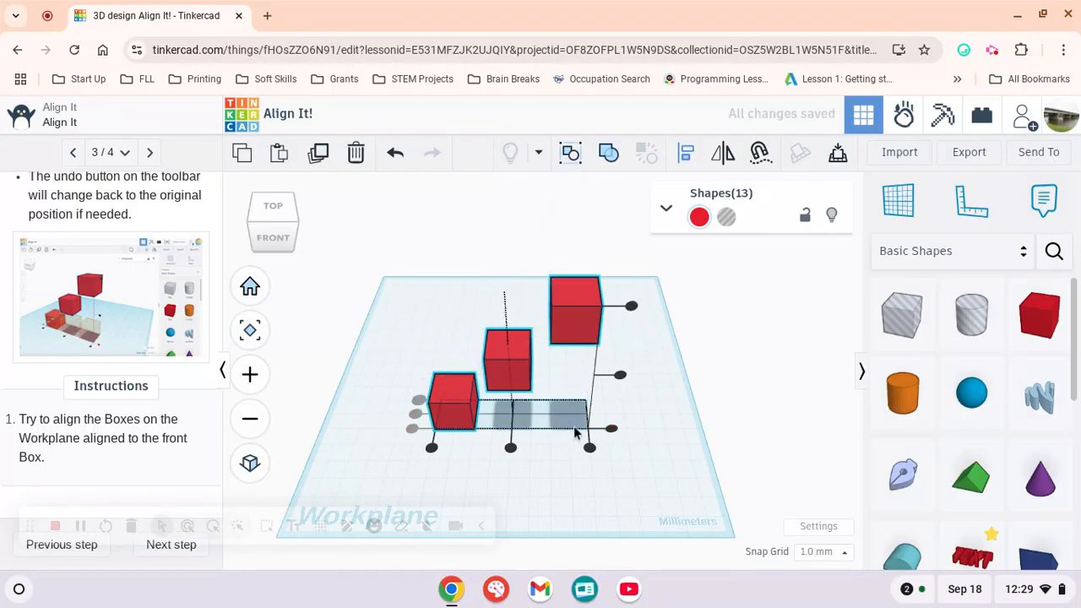
pyautogui.click(171, 544)
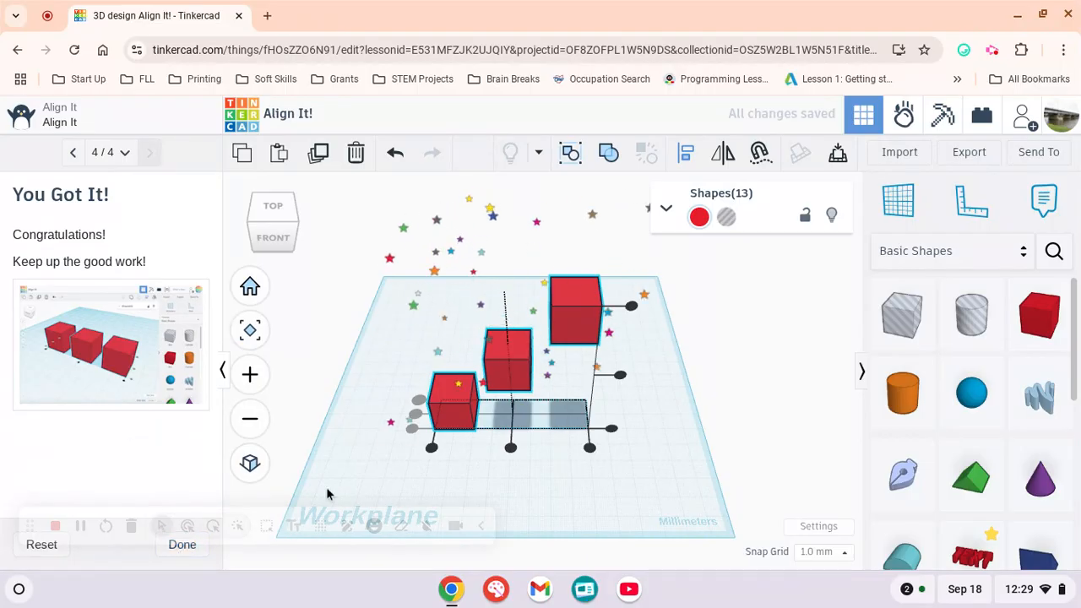
pyautogui.click(75, 153)
pyautogui.scroll(-2, 113, 376)
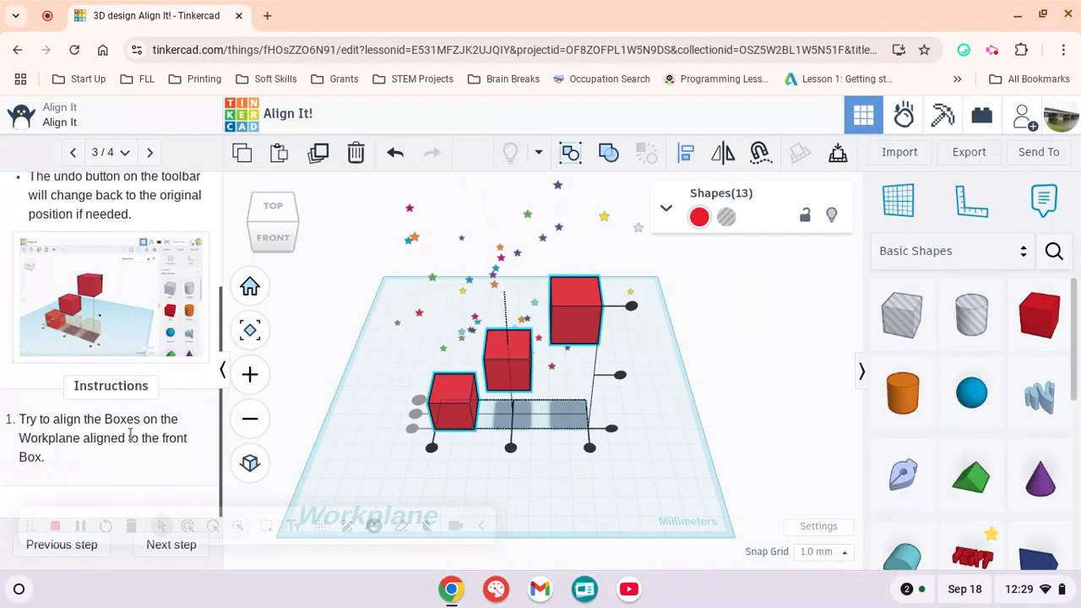
pyautogui.click(103, 152)
pyautogui.click(103, 153)
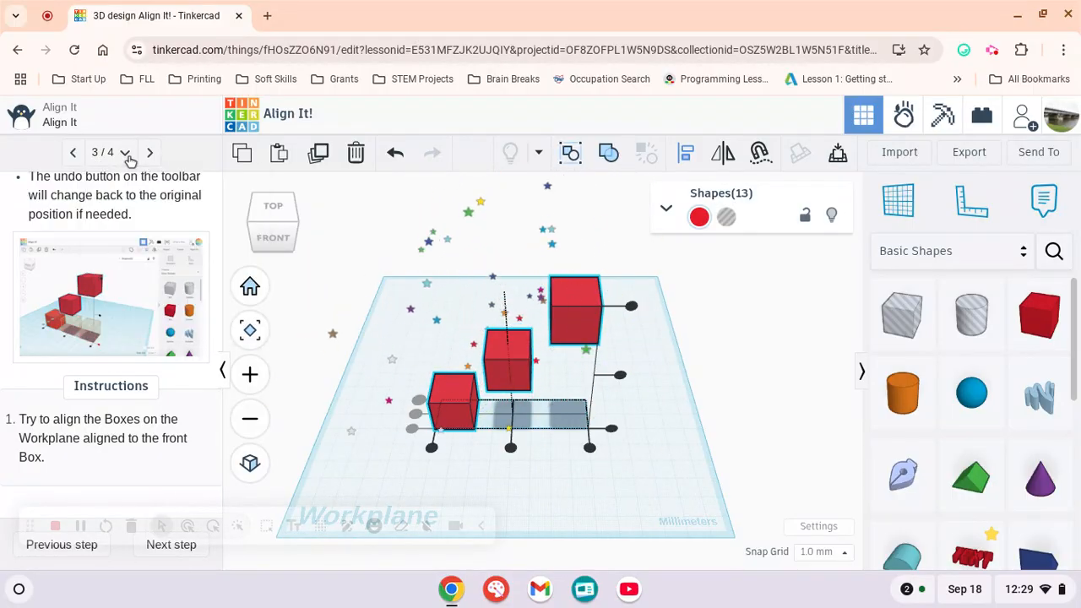
# - Align the bottoms of all the boxes to the workplane and deselect them
pyautogui.click(610, 429)
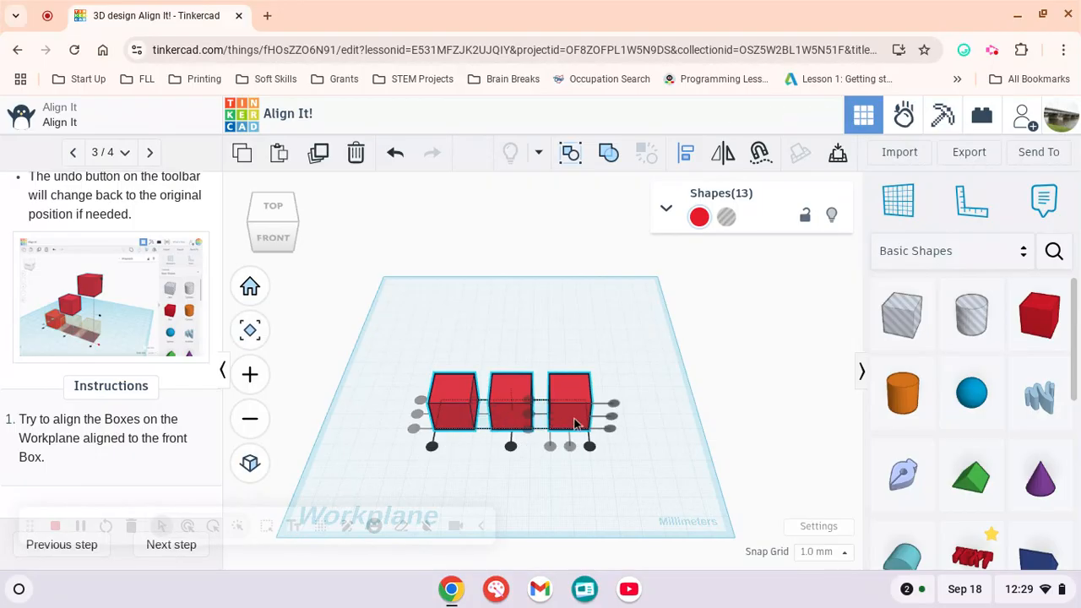
pyautogui.moveTo(622, 471); pyautogui.dragTo(634, 502, button='right')
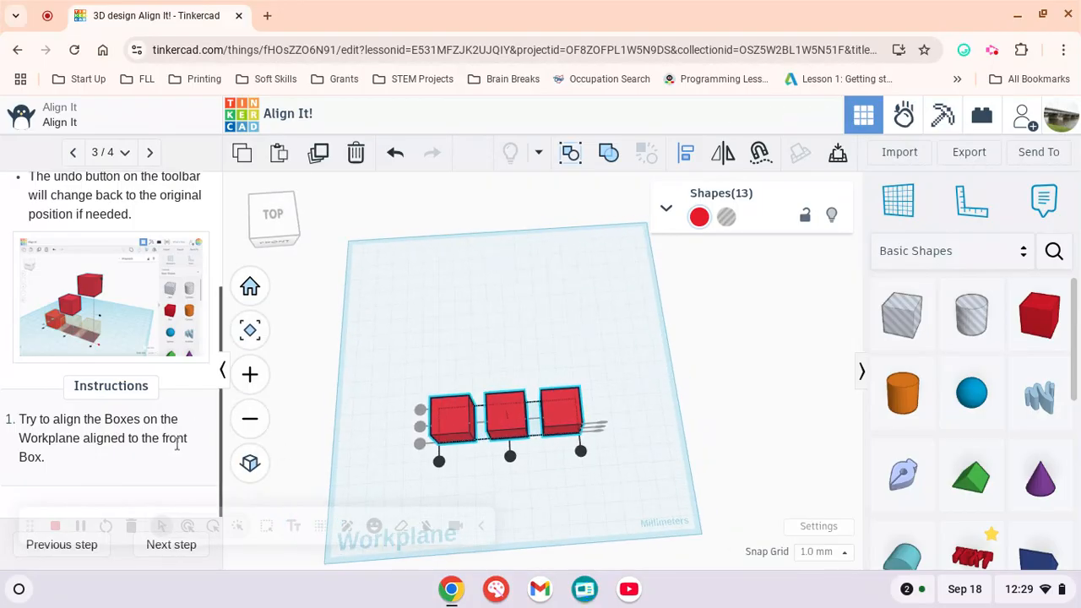
pyautogui.scroll(3, 178, 439)
pyautogui.scroll(-3, 181, 440)
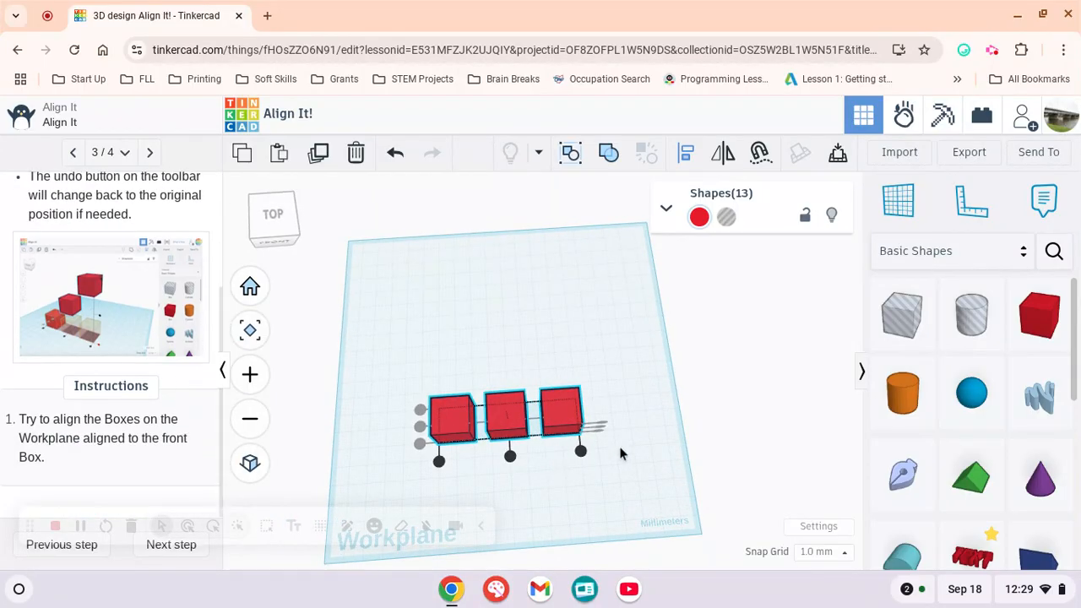
pyautogui.click(668, 463)
pyautogui.moveTo(668, 463)
pyautogui.mouseDown(button='right')
pyautogui.moveTo(653, 440)
pyautogui.moveTo(661, 472)
pyautogui.mouseUp(button='right')
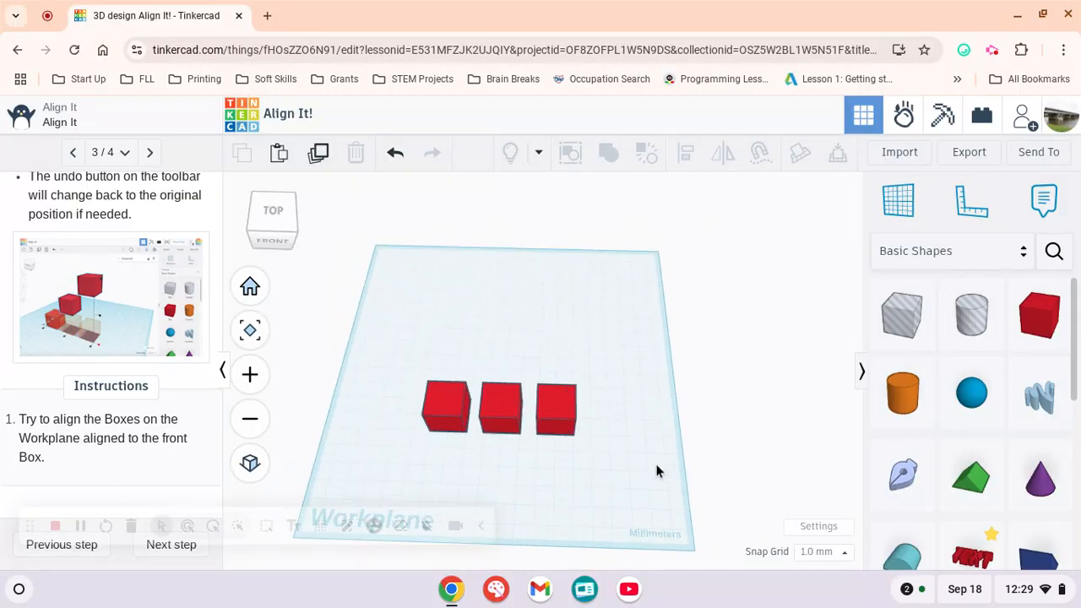
# - Advance the Align It tutorial to its final page, leaving the row of boxes deselected
pyautogui.click(187, 548)
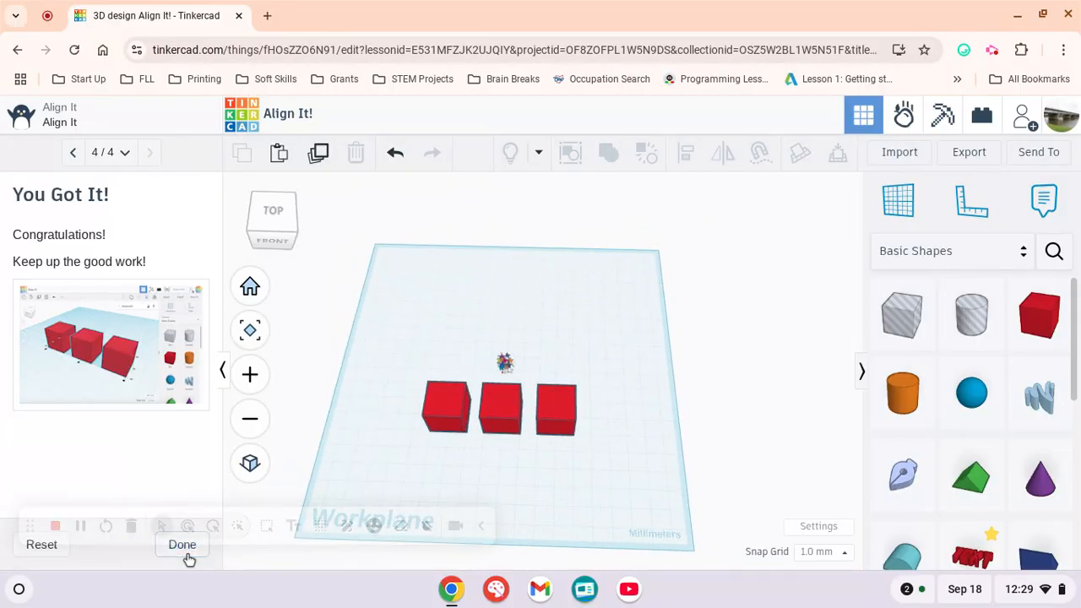
pyautogui.moveTo(388, 387); pyautogui.dragTo(632, 495)
pyautogui.click(708, 505)
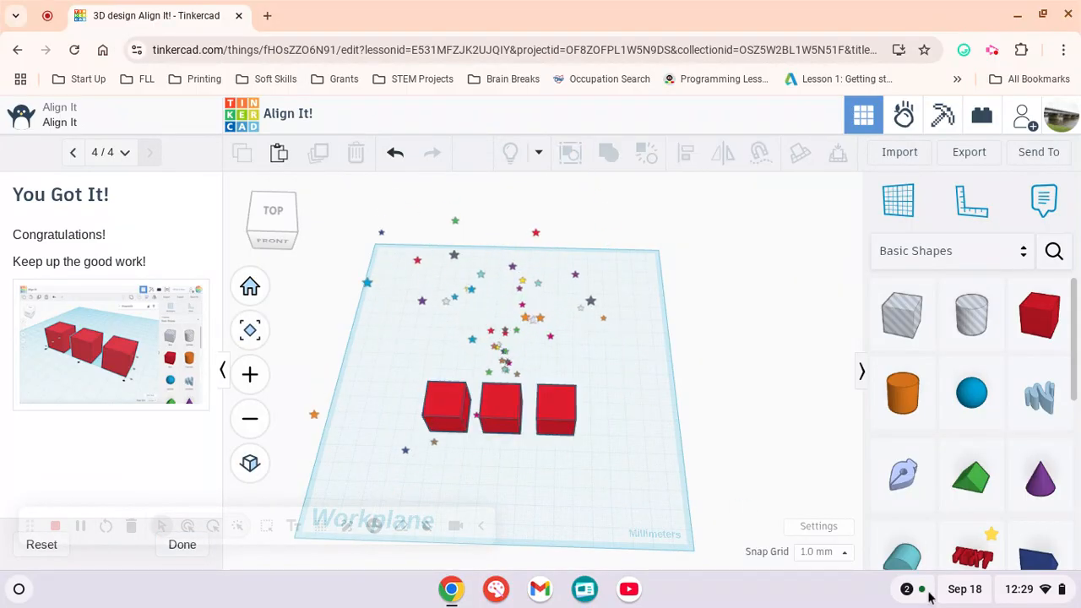
# - Capture a partial screenshot of the workplane area around the three aligned boxes
pyautogui.click(1018, 590)
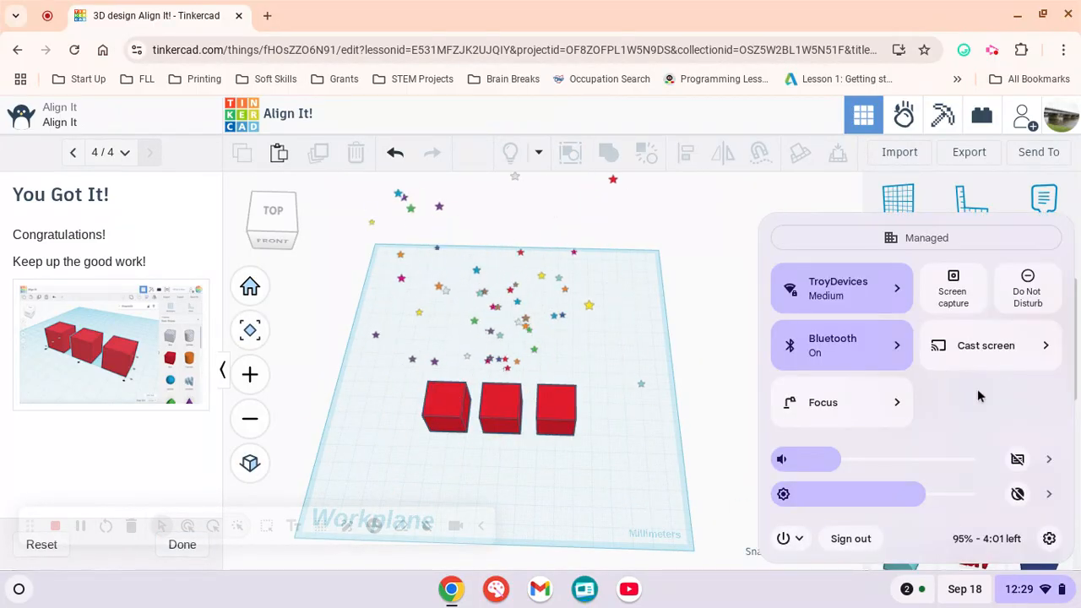
pyautogui.click(968, 302)
pyautogui.moveTo(384, 297); pyautogui.dragTo(658, 504)
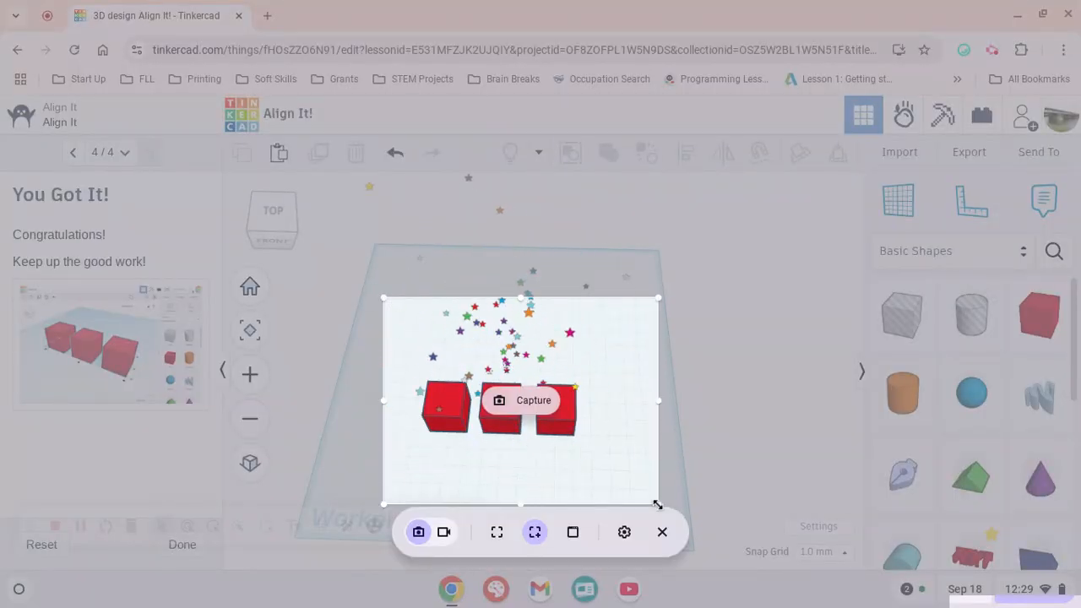
pyautogui.click(524, 400)
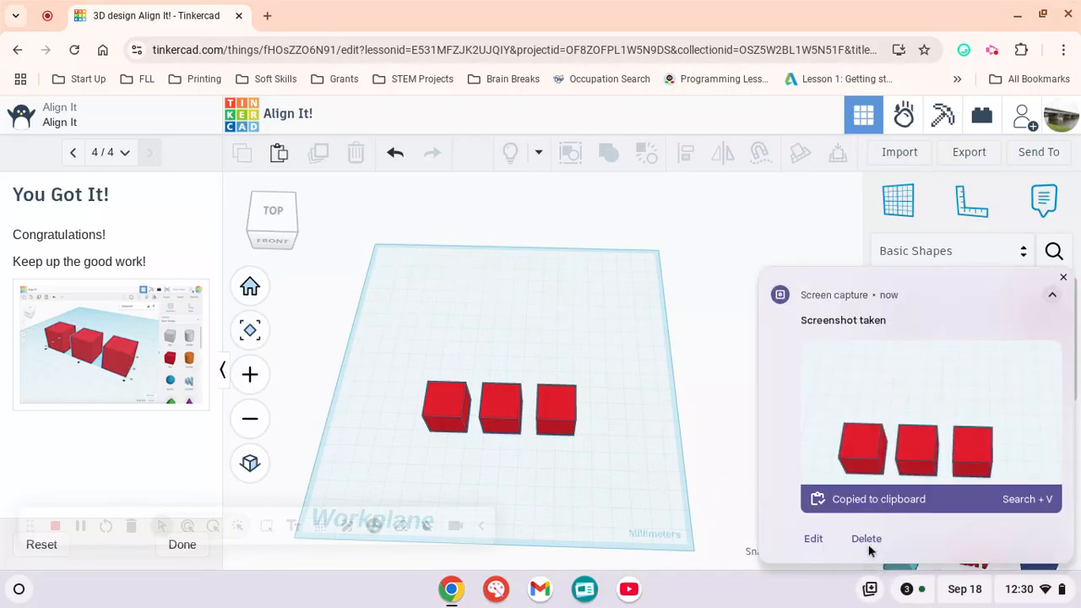